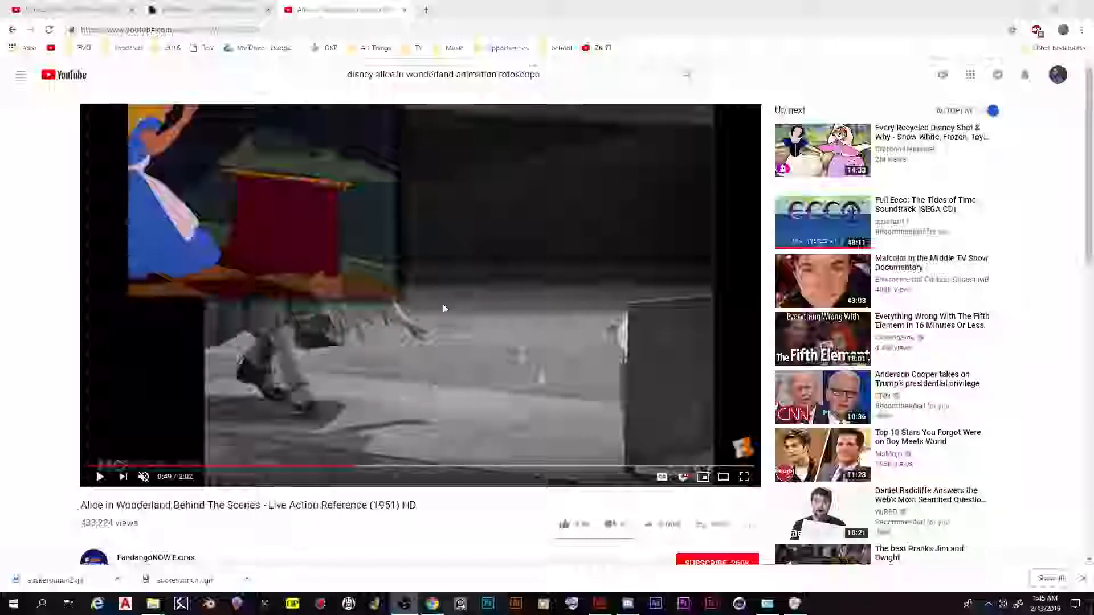
# Play and pause the Alice in Wonderland live-action reference video to compare the filmed actress with the animated character
pyautogui.click(440, 326)
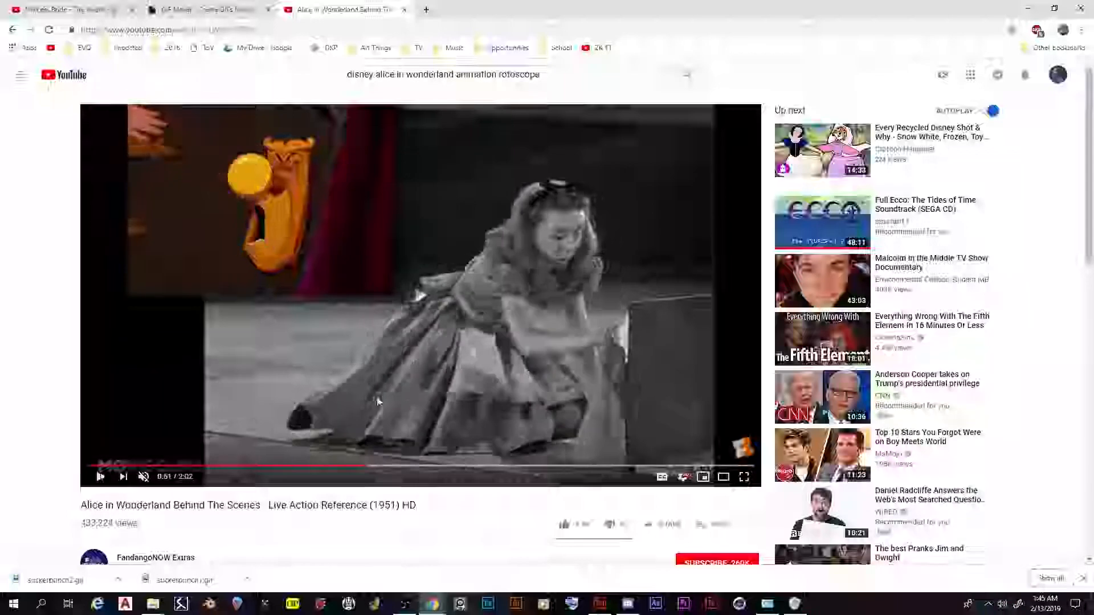
pyautogui.click(290, 409)
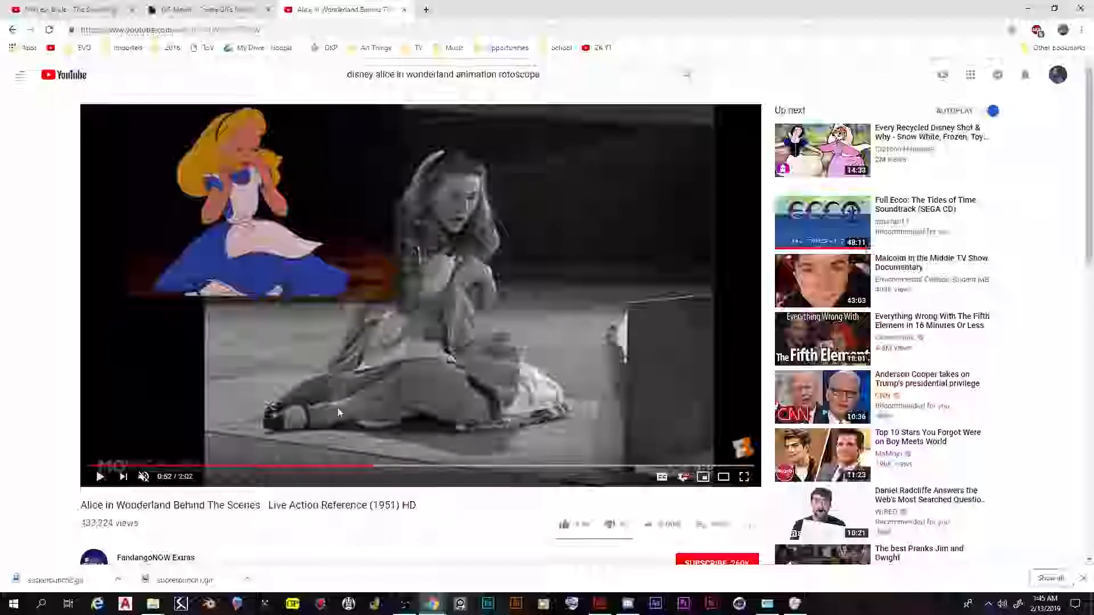
pyautogui.click(396, 350)
pyautogui.click(388, 353)
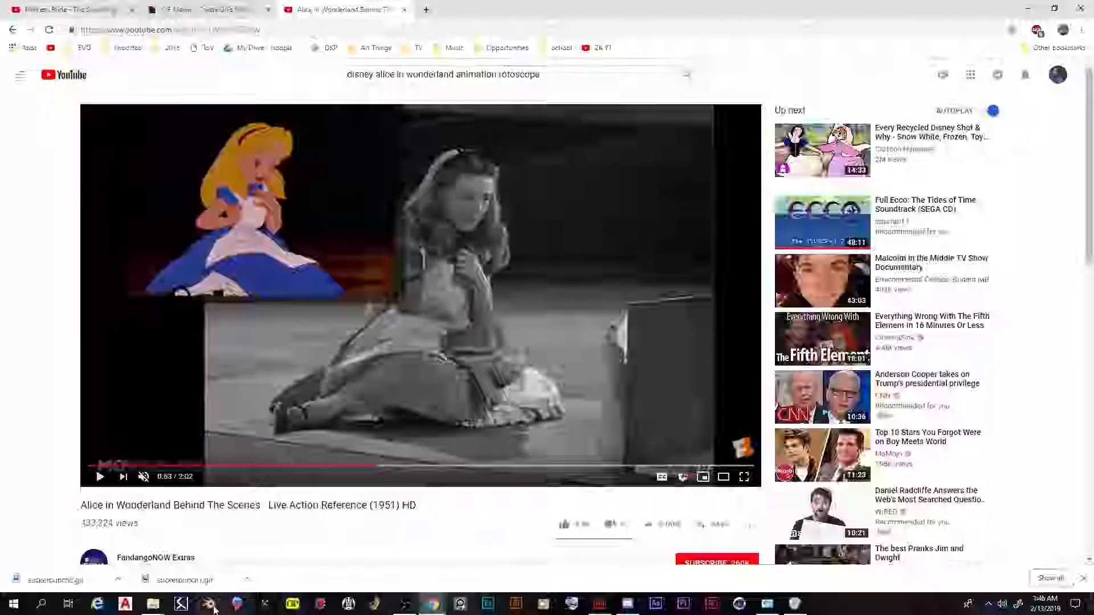
# Watch the combined rotoscopes sample video full screen at 20% volume in VLC, and quit the player
pyautogui.moveTo(159, 609)
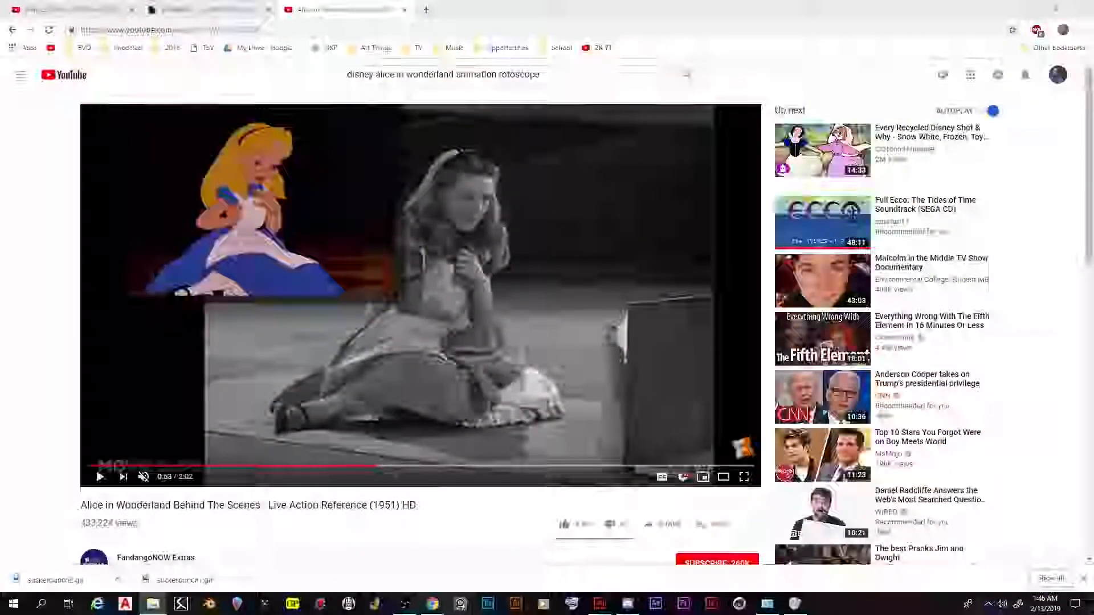
pyautogui.scroll(-11, 737, 313)
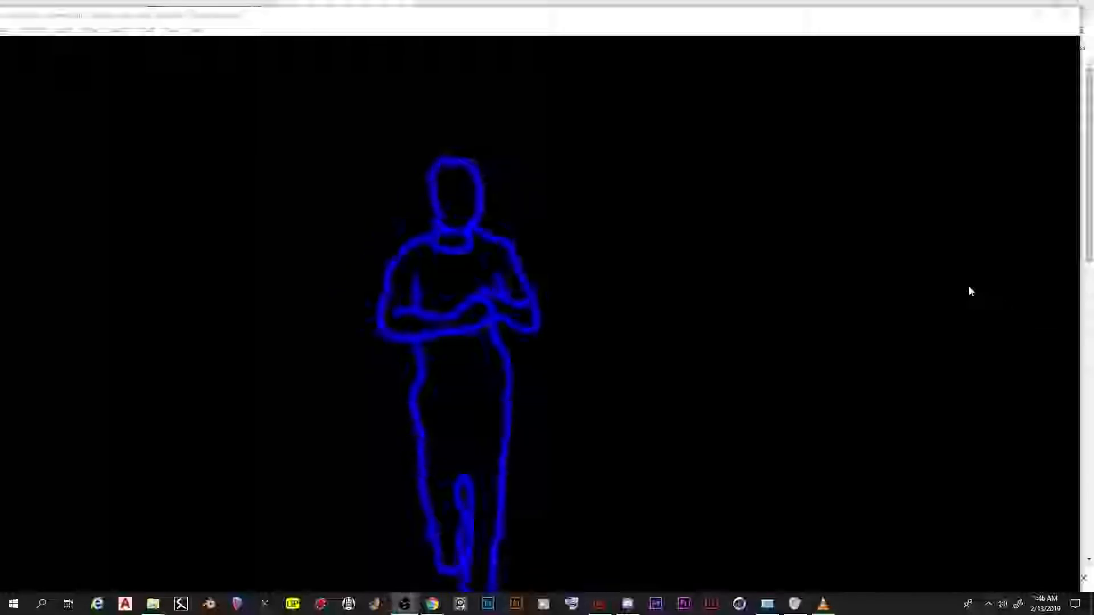
pyautogui.scroll(-2, 715, 308)
pyautogui.doubleClick(737, 200)
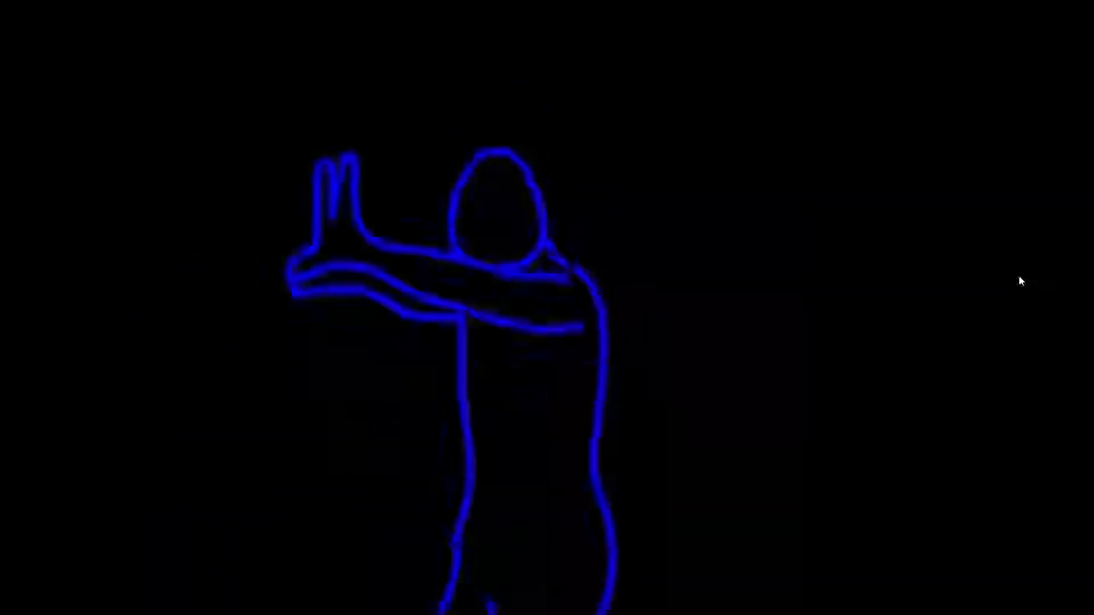
pyautogui.scroll(-3, 1033, 310)
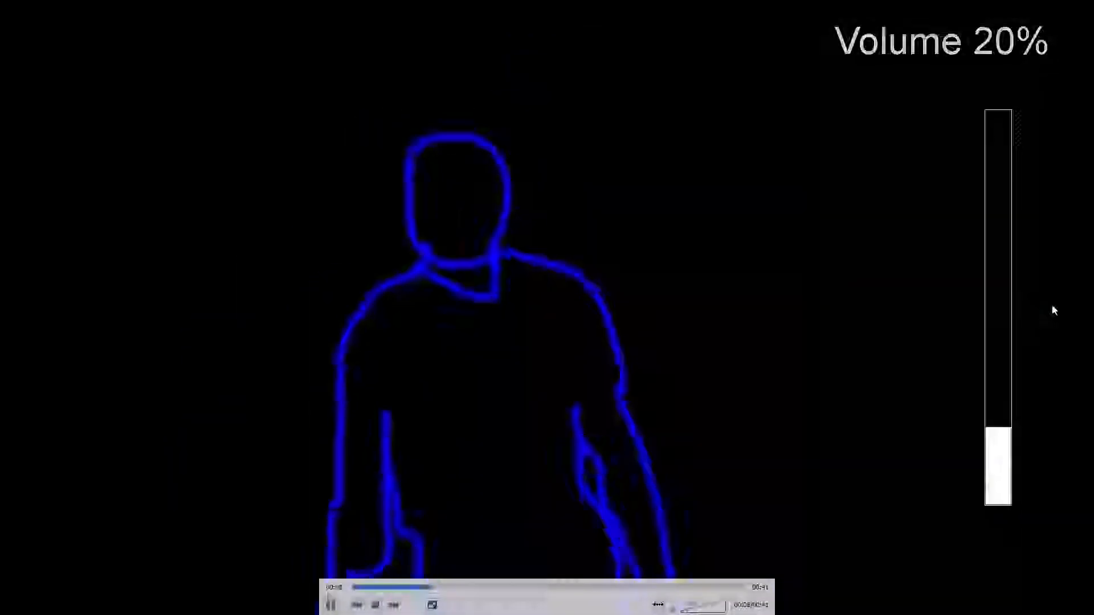
pyautogui.moveTo(1028, 297)
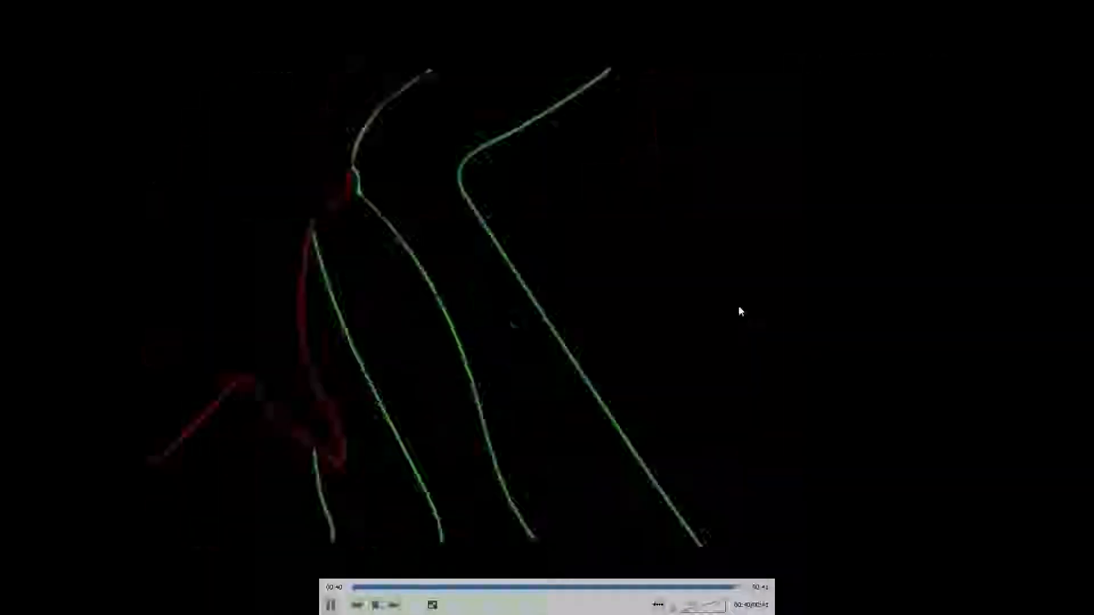
pyautogui.rightClick(712, 249)
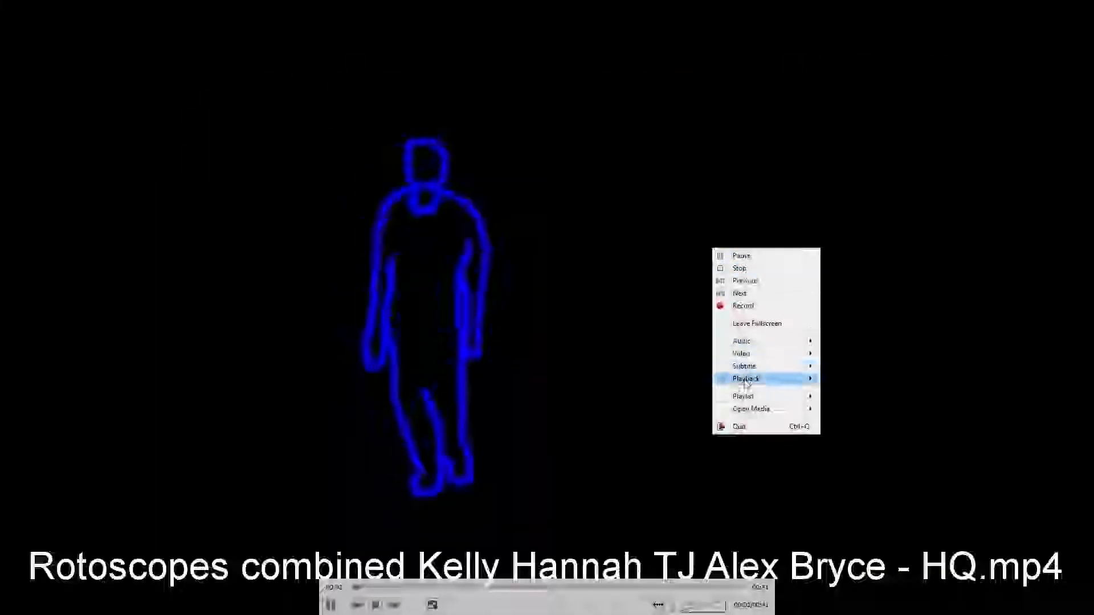
pyautogui.click(748, 431)
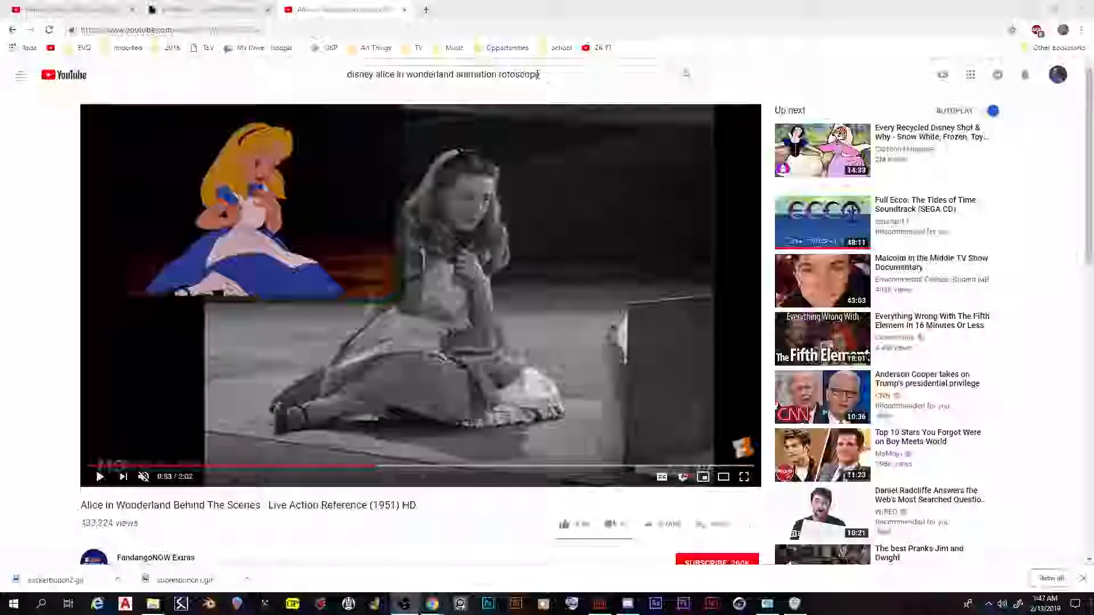
# Copy the web address of the Princess Bride sword fight video on YouTube
pyautogui.click(63, 10)
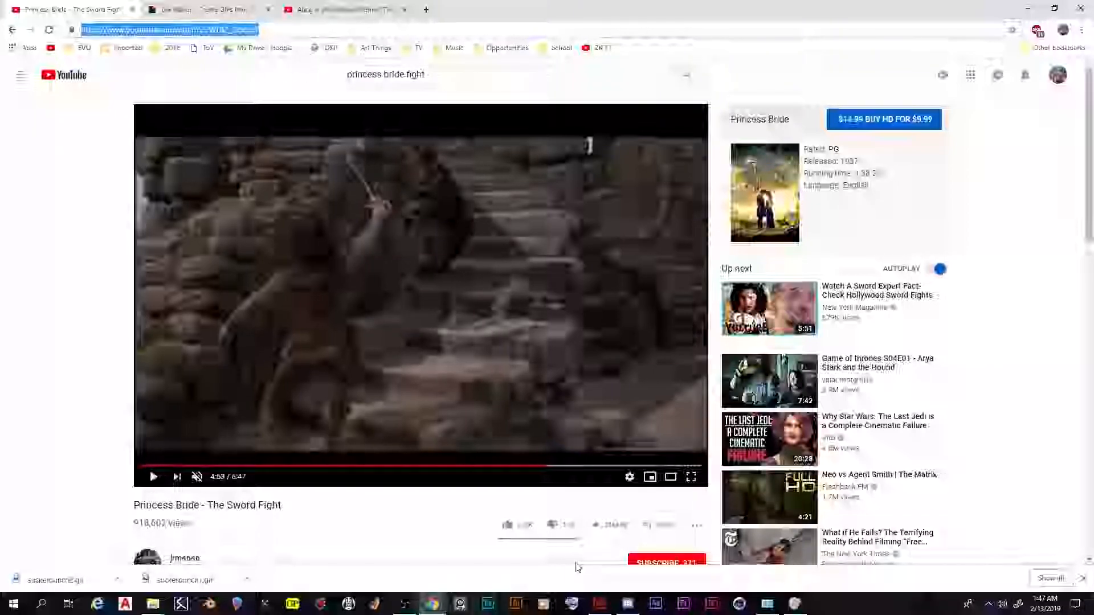
pyautogui.moveTo(599, 598)
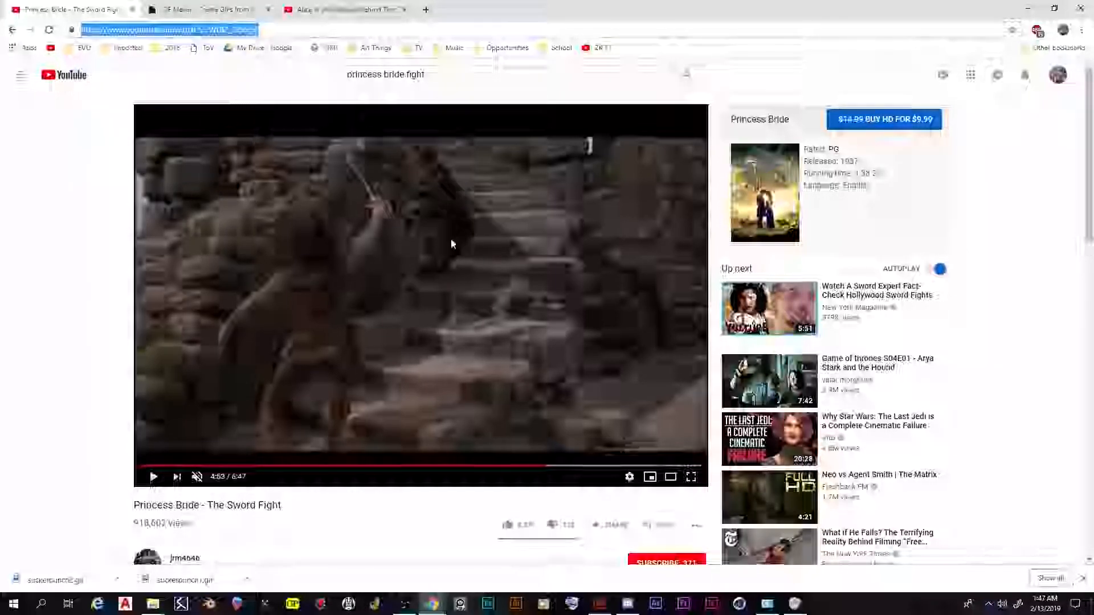
pyautogui.rightClick(178, 35)
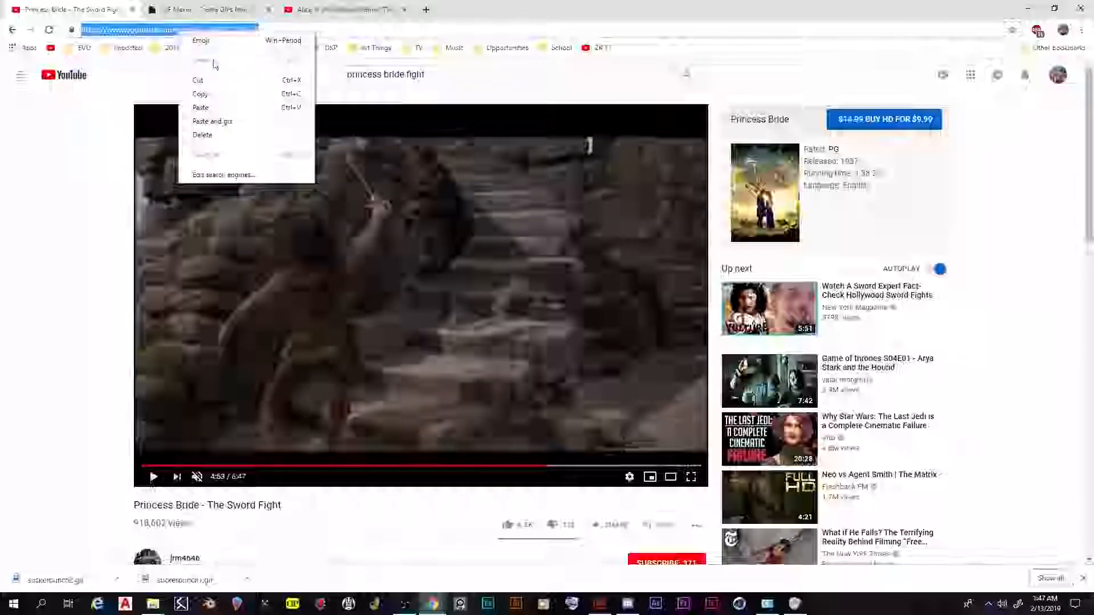
pyautogui.click(215, 94)
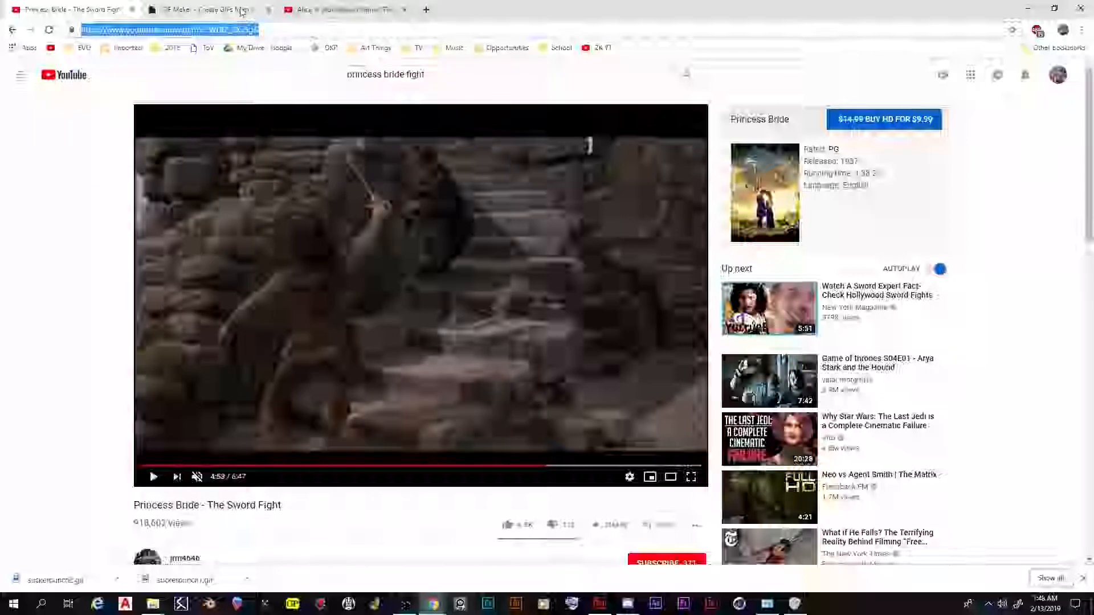
# Load the Princess Bride sword fight video into the GIPHY GIF Maker by pasting its copied URL
pyautogui.click(212, 10)
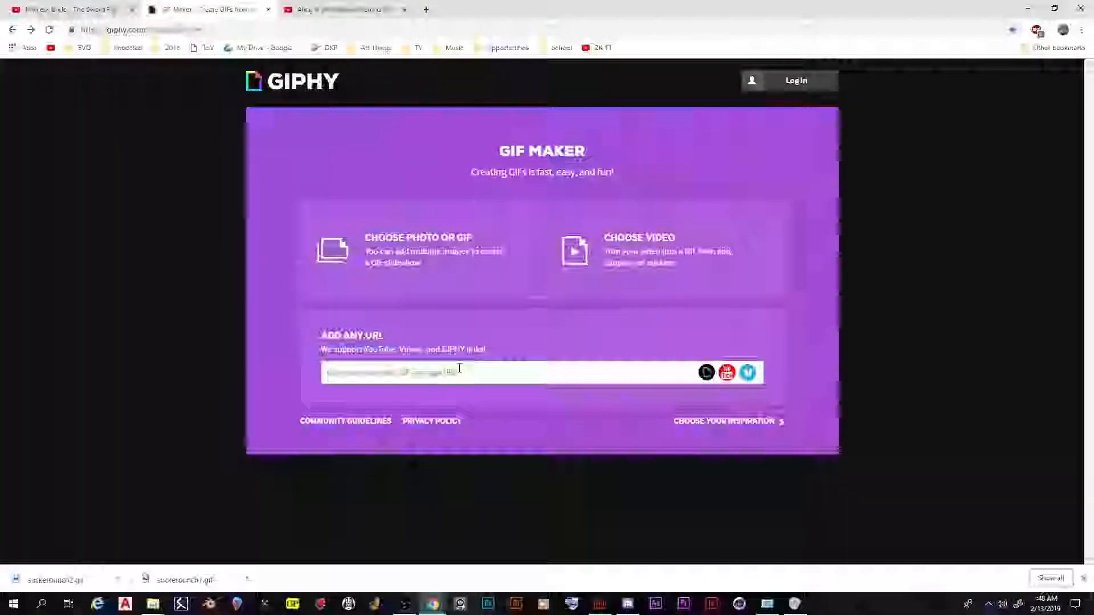
pyautogui.click(92, 10)
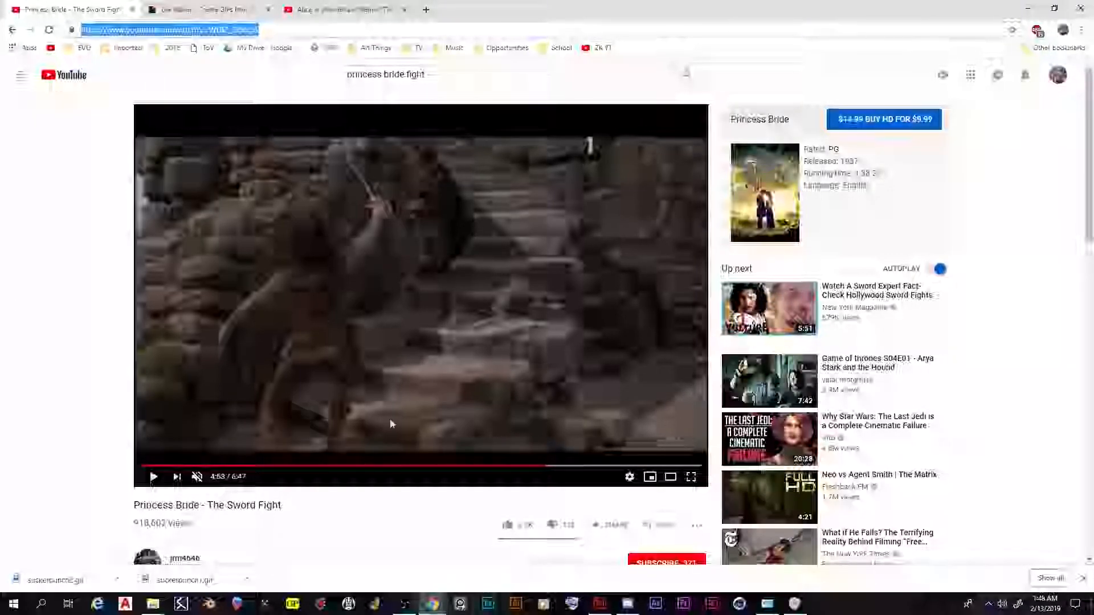
pyautogui.click(195, 10)
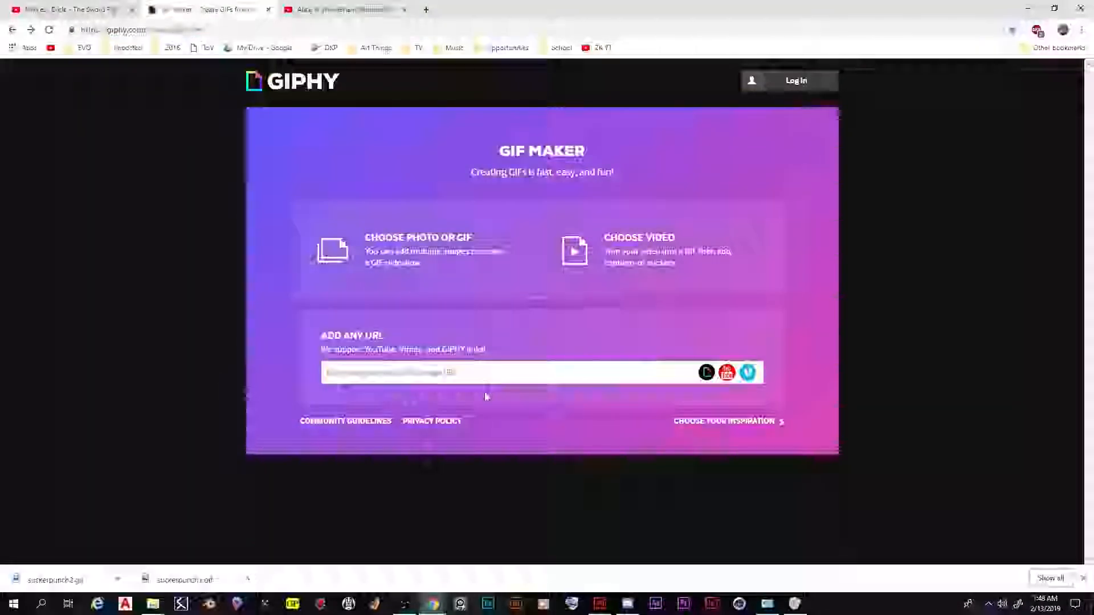
pyautogui.rightClick(427, 377)
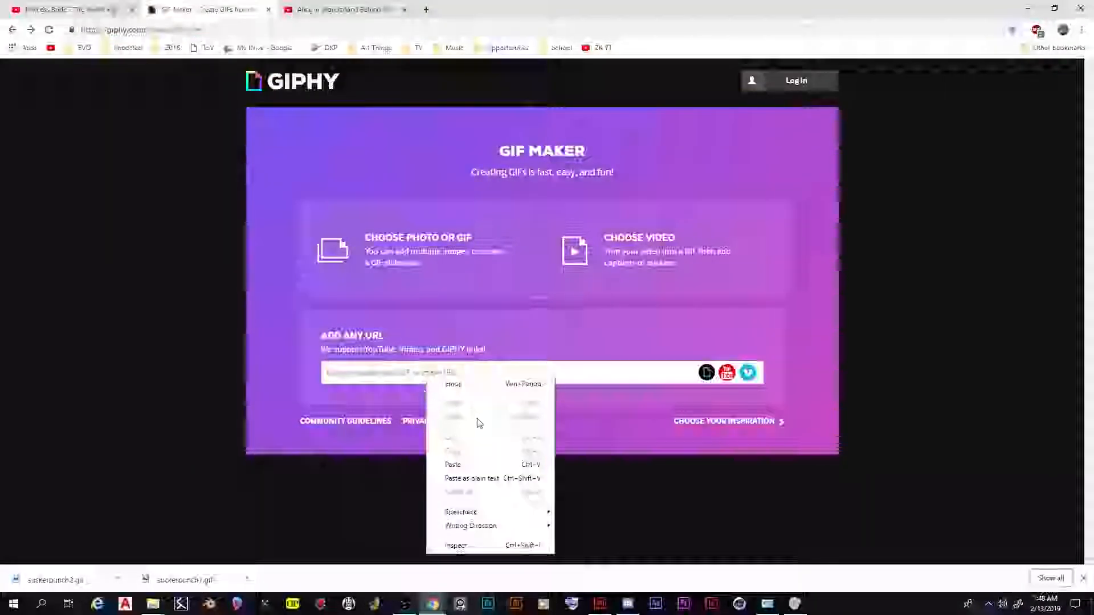
pyautogui.click(467, 465)
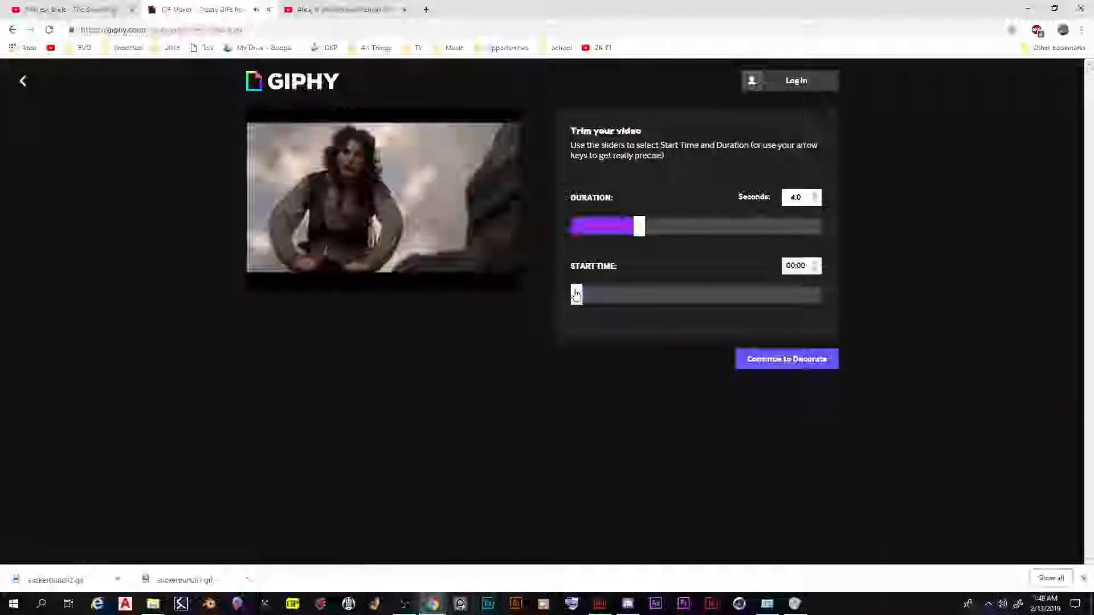
# Trim the video to start at 04:54 with a duration of 14.2 seconds, and continue to the decoration stage
pyautogui.moveTo(580, 303); pyautogui.dragTo(712, 303)
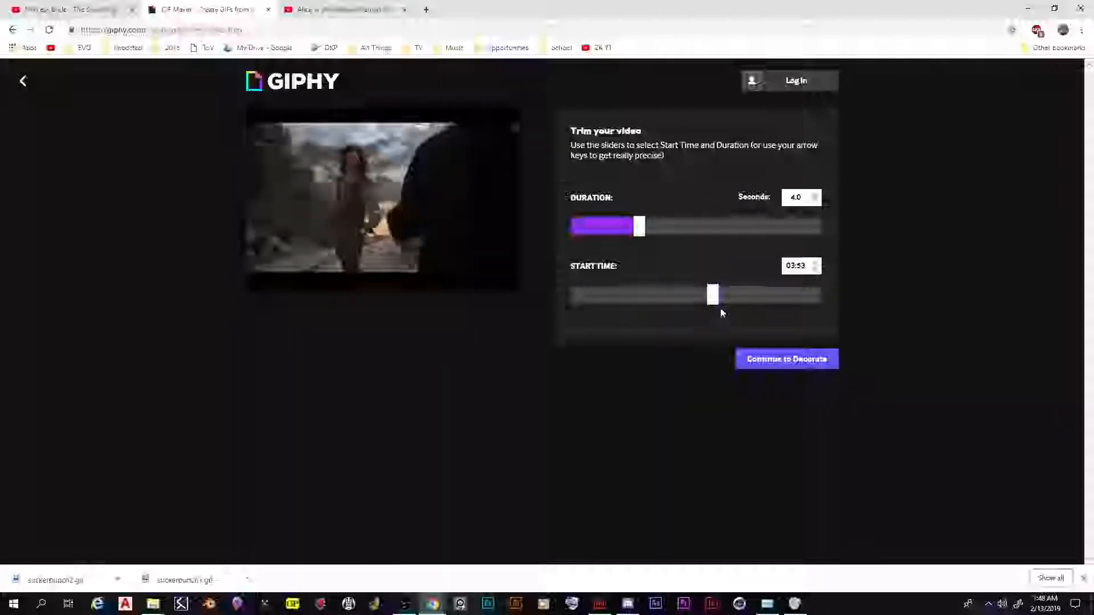
pyautogui.moveTo(747, 301); pyautogui.dragTo(747, 301)
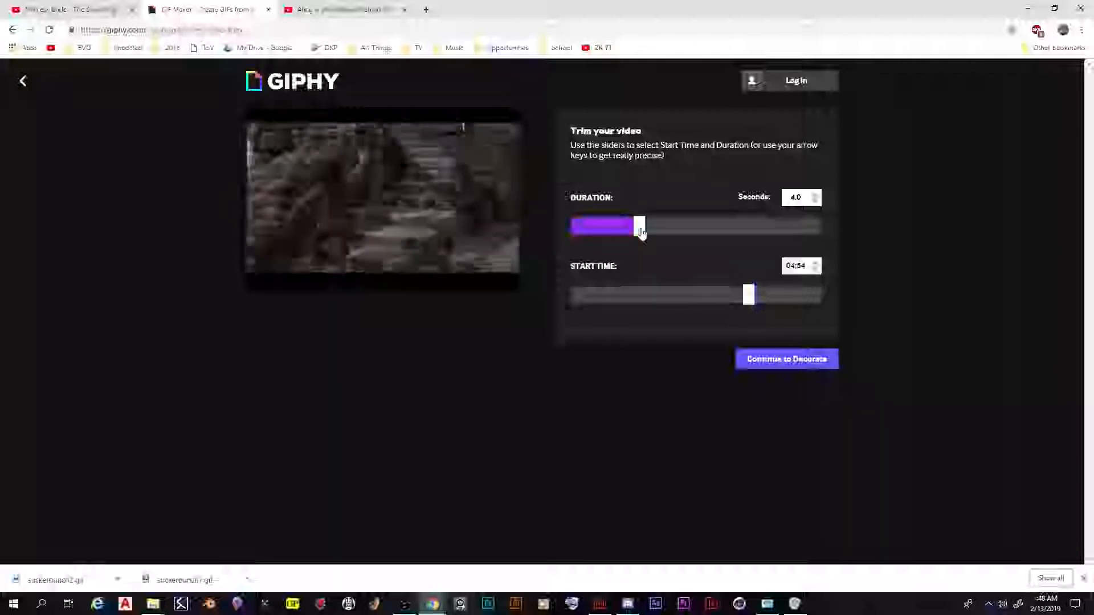
pyautogui.moveTo(641, 232); pyautogui.dragTo(804, 236)
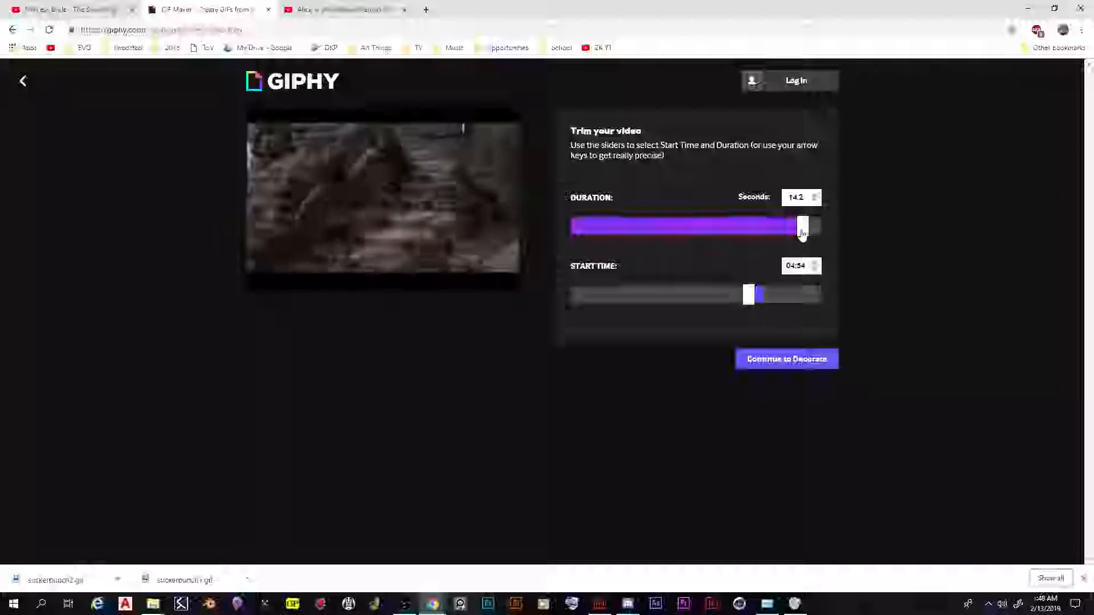
pyautogui.click(787, 361)
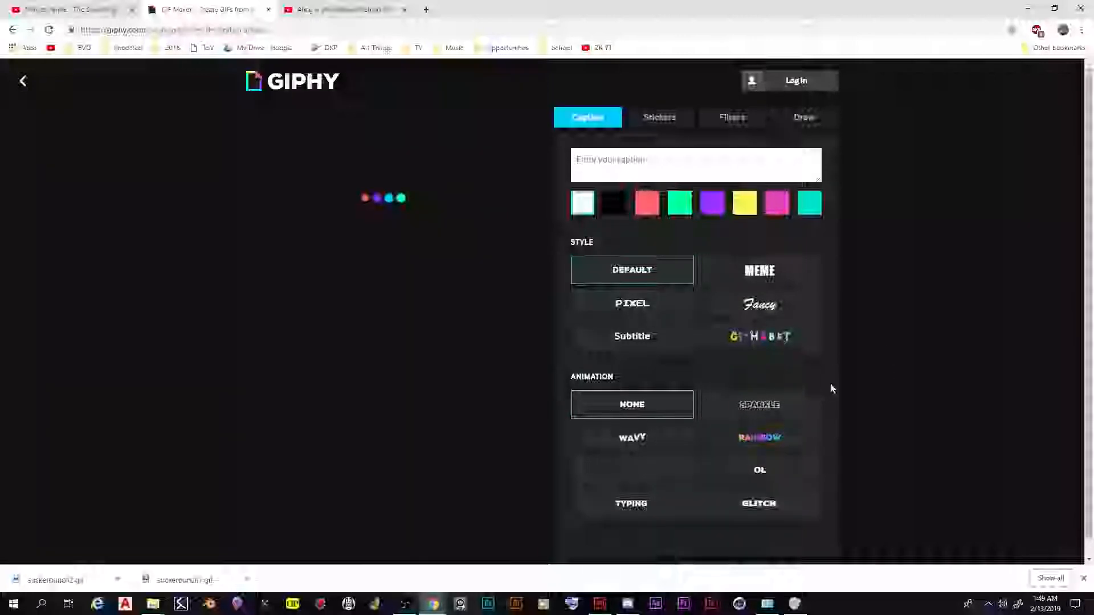
# Skip captions, decorations and tags, and upload the trimmed GIF to GIPHY
pyautogui.scroll(-1, 854, 345)
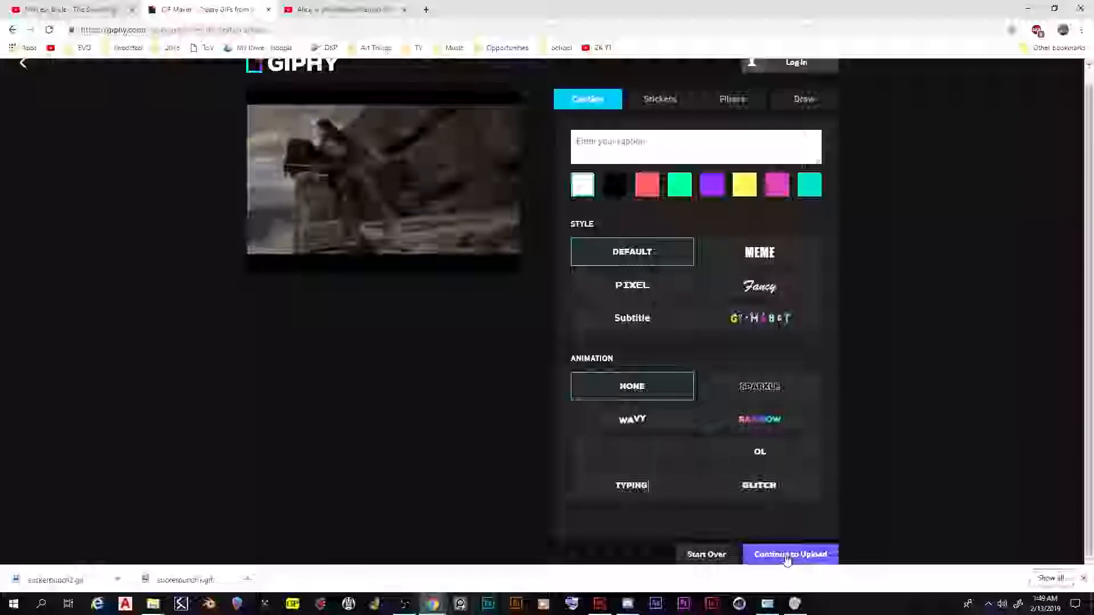
pyautogui.click(1083, 580)
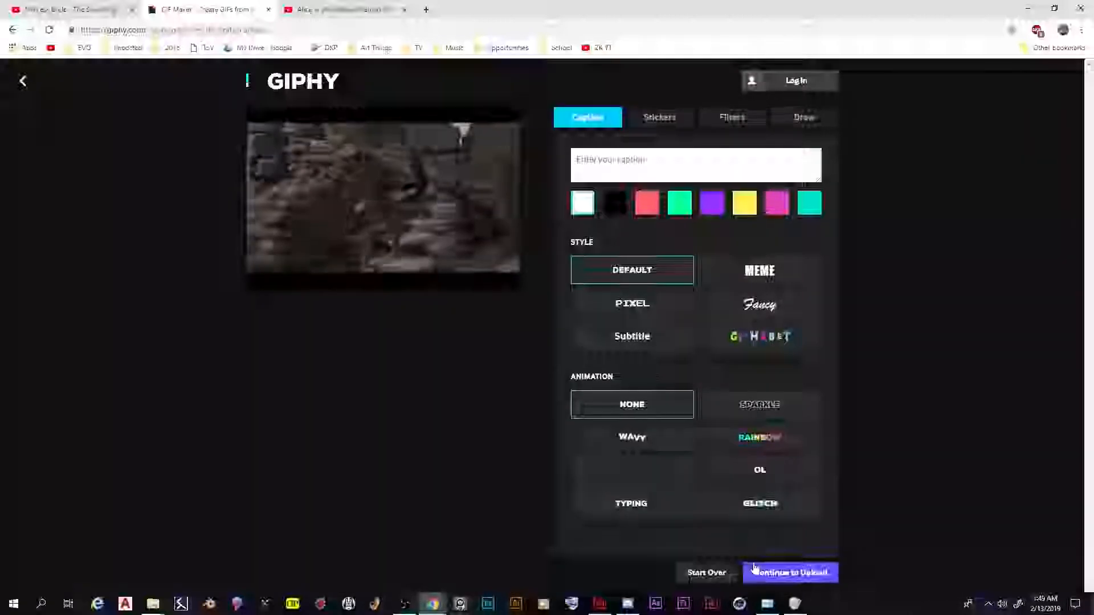
pyautogui.click(784, 575)
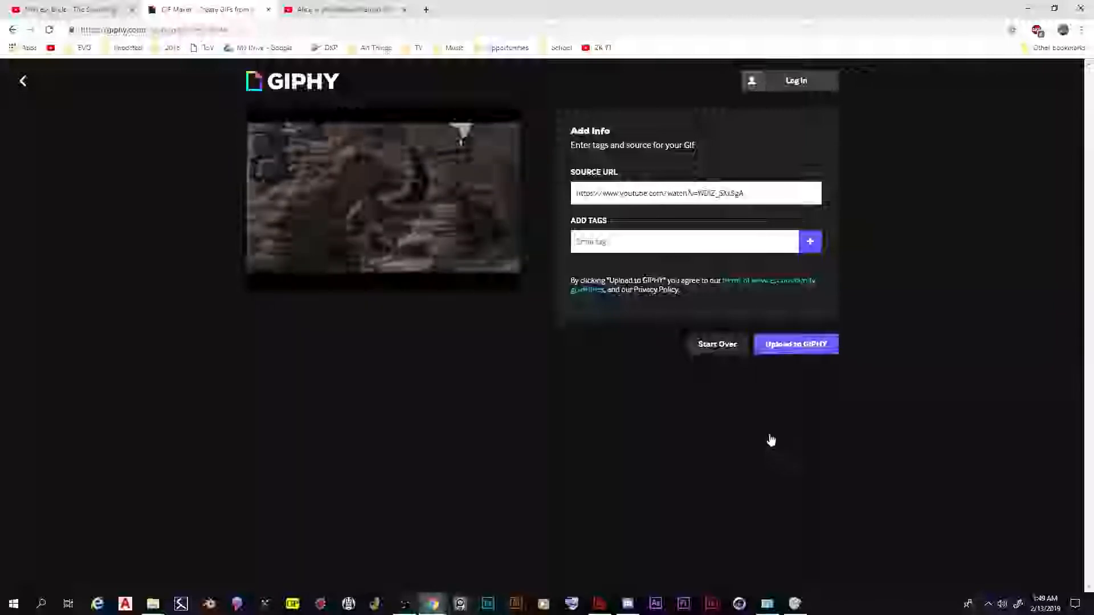
pyautogui.click(784, 344)
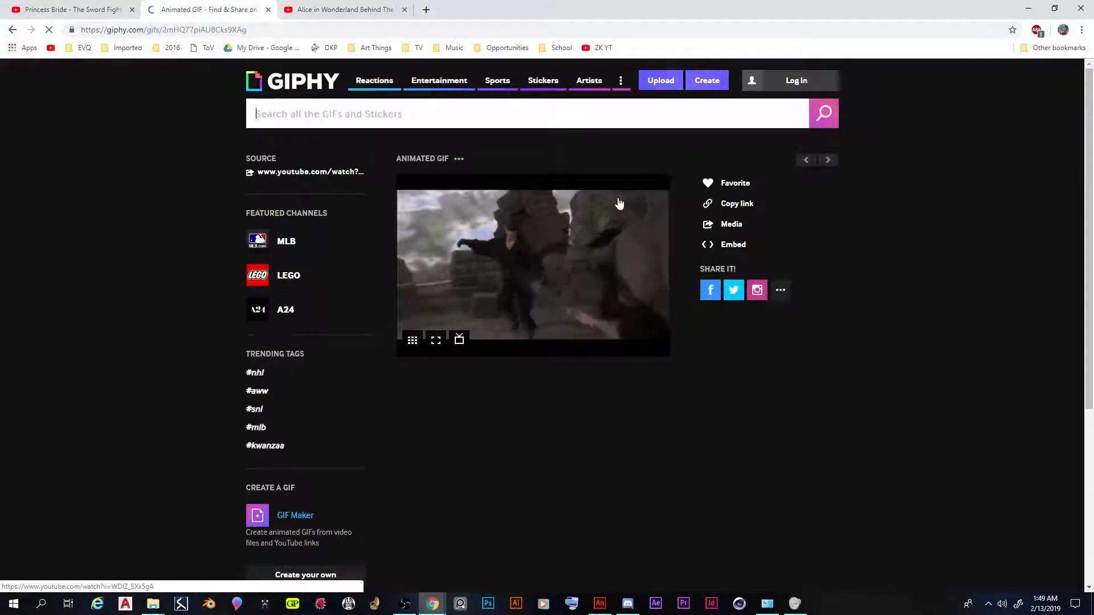
# Save the finished GIF image to the Downloads folder as princessbride
pyautogui.rightClick(538, 246)
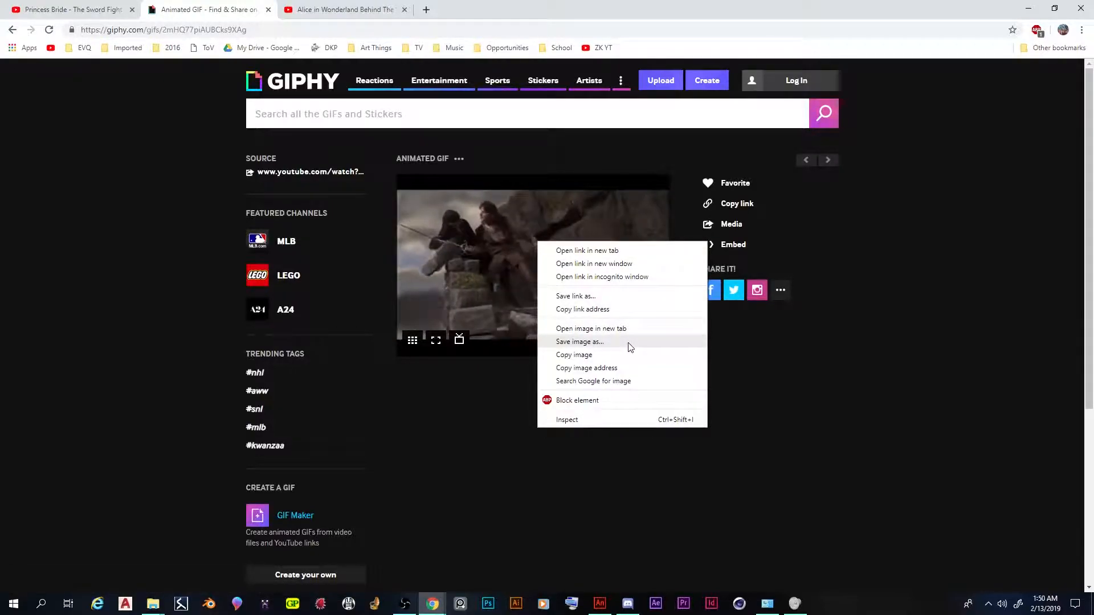
pyautogui.click(630, 341)
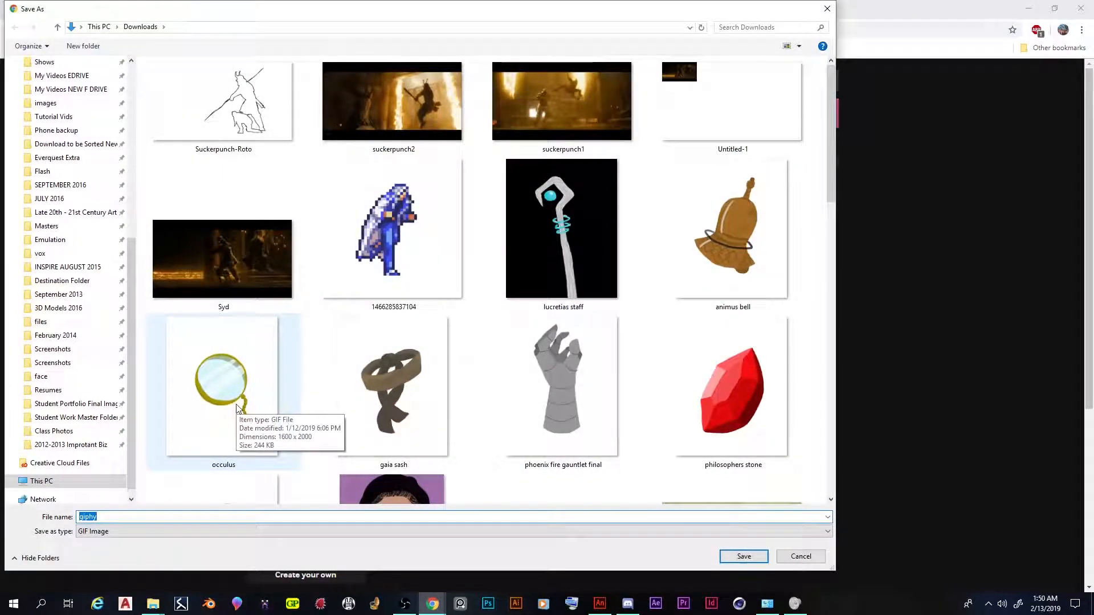
pyautogui.write('princessbride')
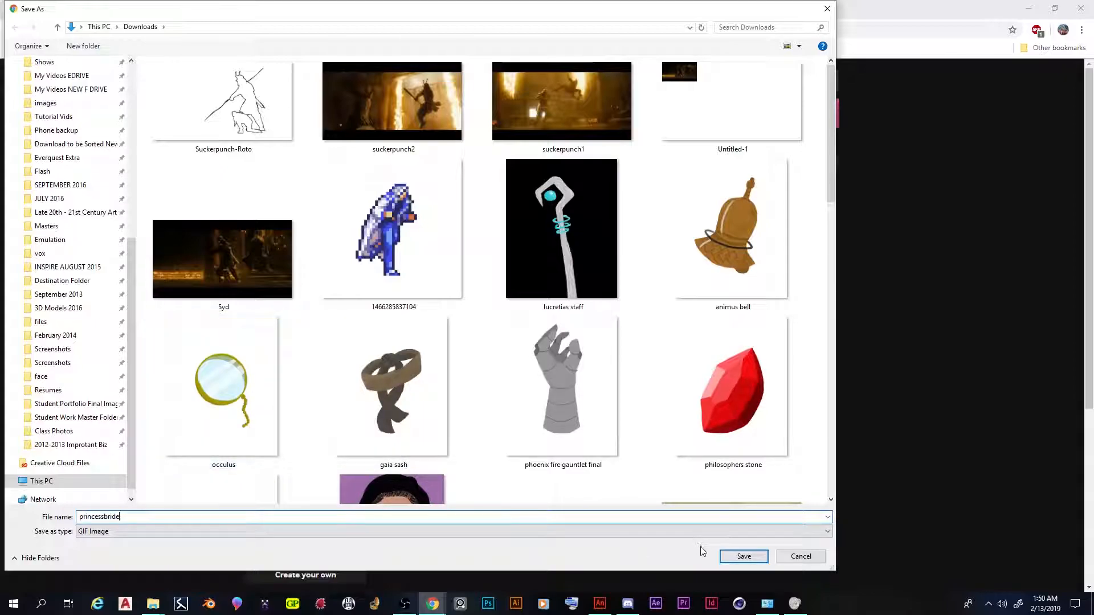
pyautogui.click(742, 557)
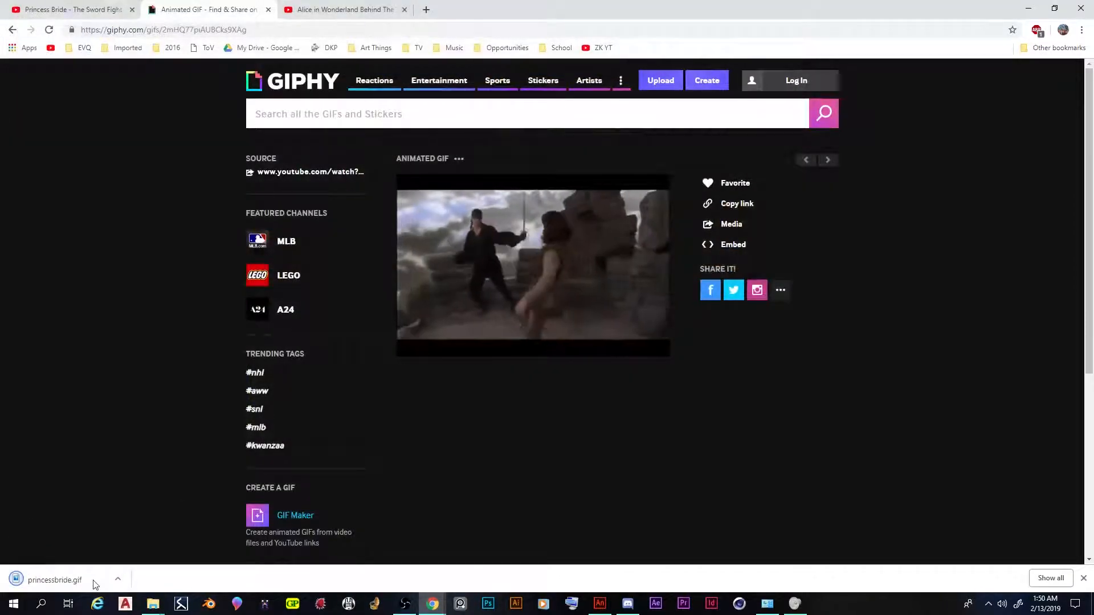
# Switch to Adobe Animate and create a Full HD 1920 x 1080 ActionScript 3.0 document, with the timeline area slightly enlarged
pyautogui.click(602, 607)
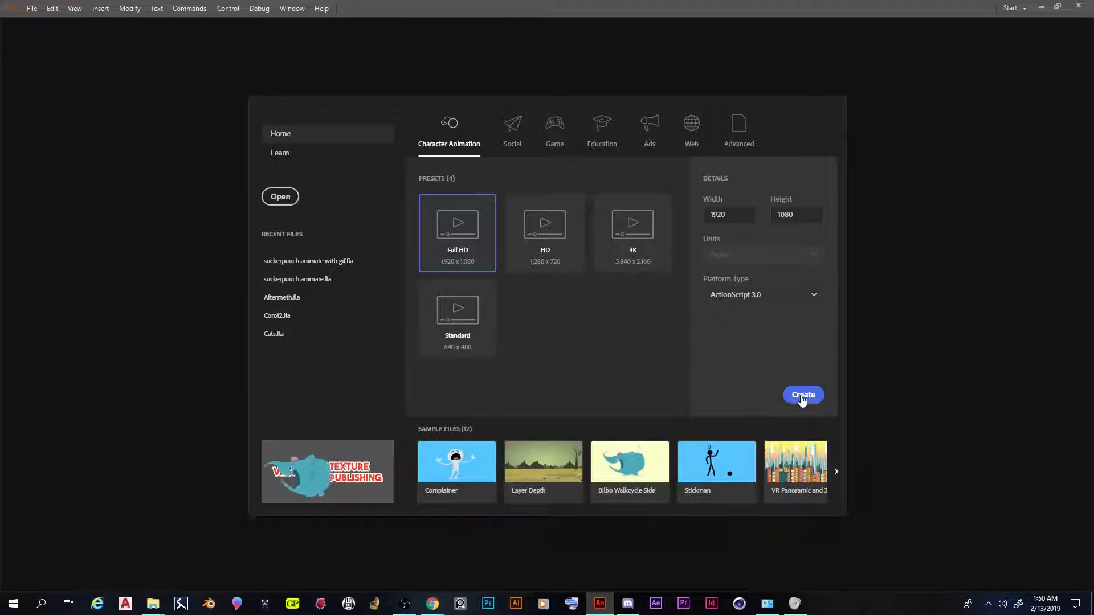
pyautogui.click(802, 397)
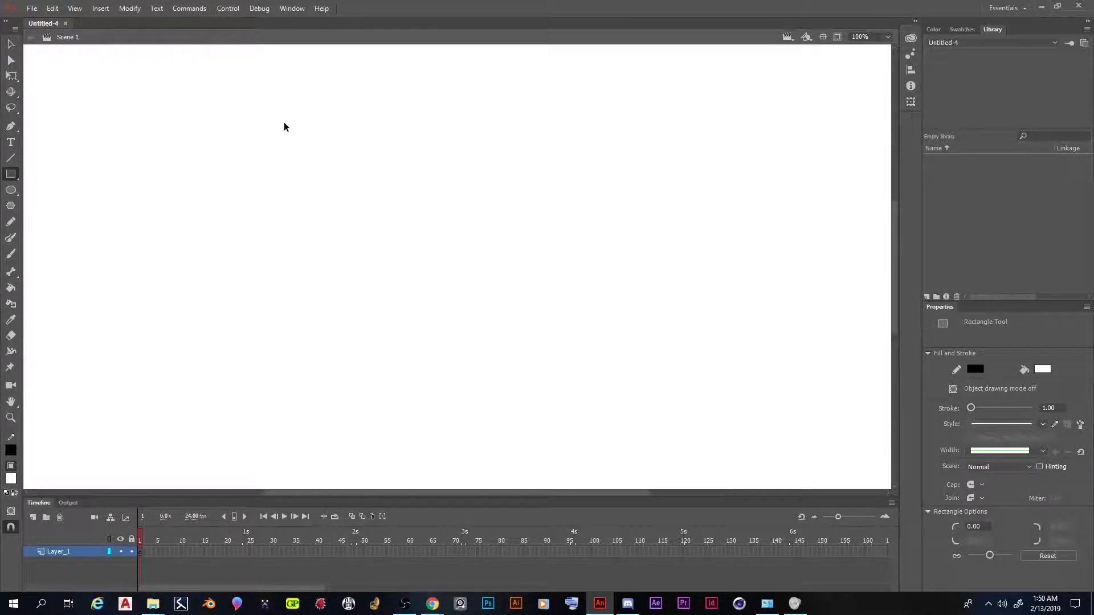
pyautogui.hotkey('ctrl', '-')
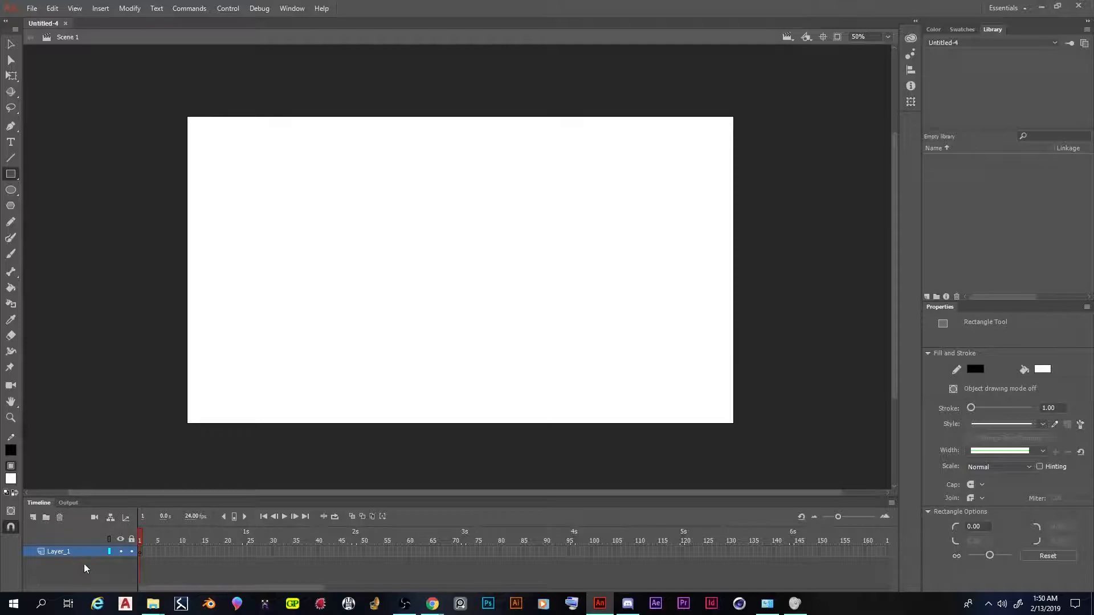
pyautogui.moveTo(92, 498); pyautogui.dragTo(93, 481)
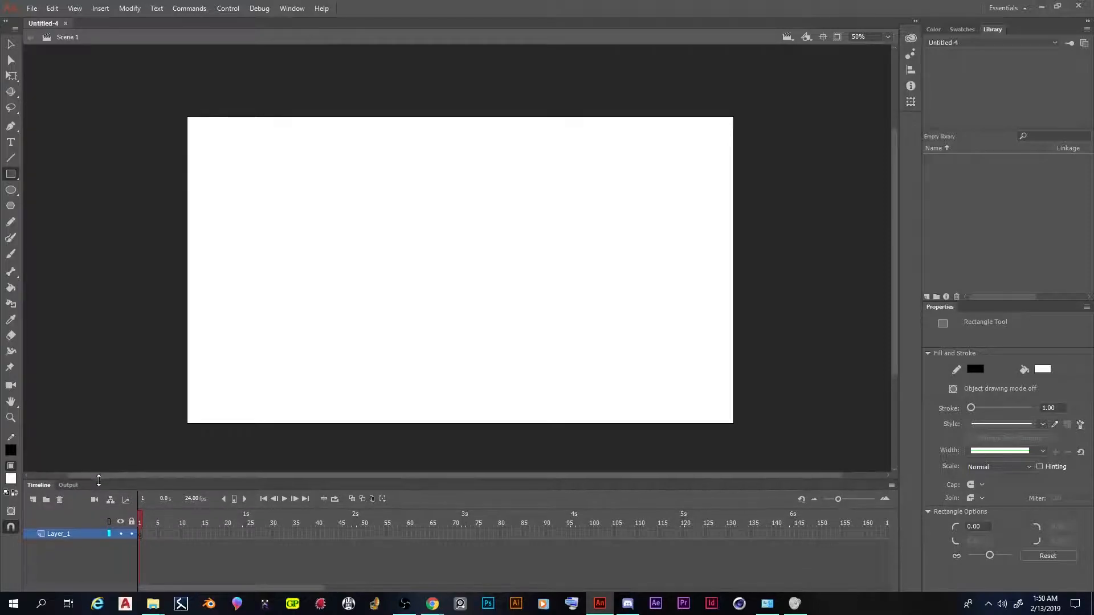
# Import the princessbride GIF from the Downloads folder onto the stage and preview its frames along the timeline
pyautogui.click(32, 8)
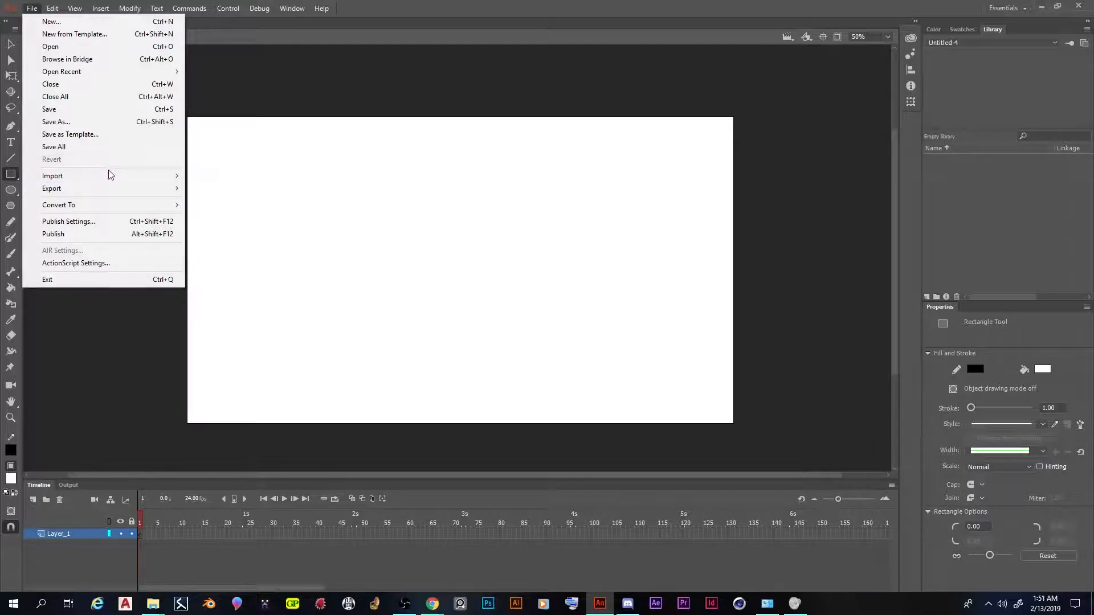
pyautogui.moveTo(114, 175)
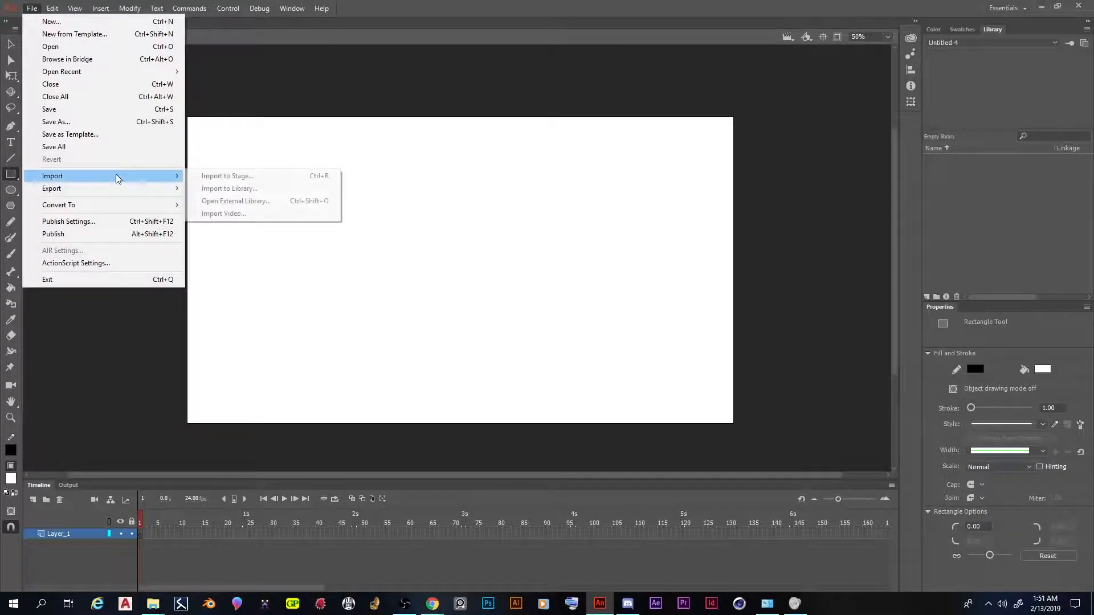
pyautogui.click(293, 181)
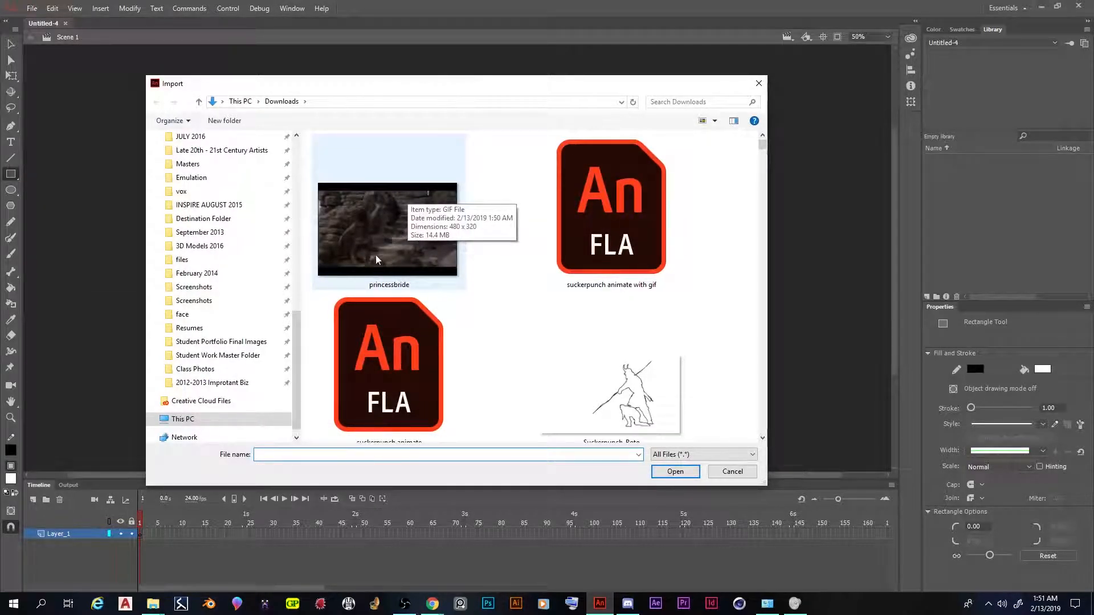
pyautogui.doubleClick(379, 229)
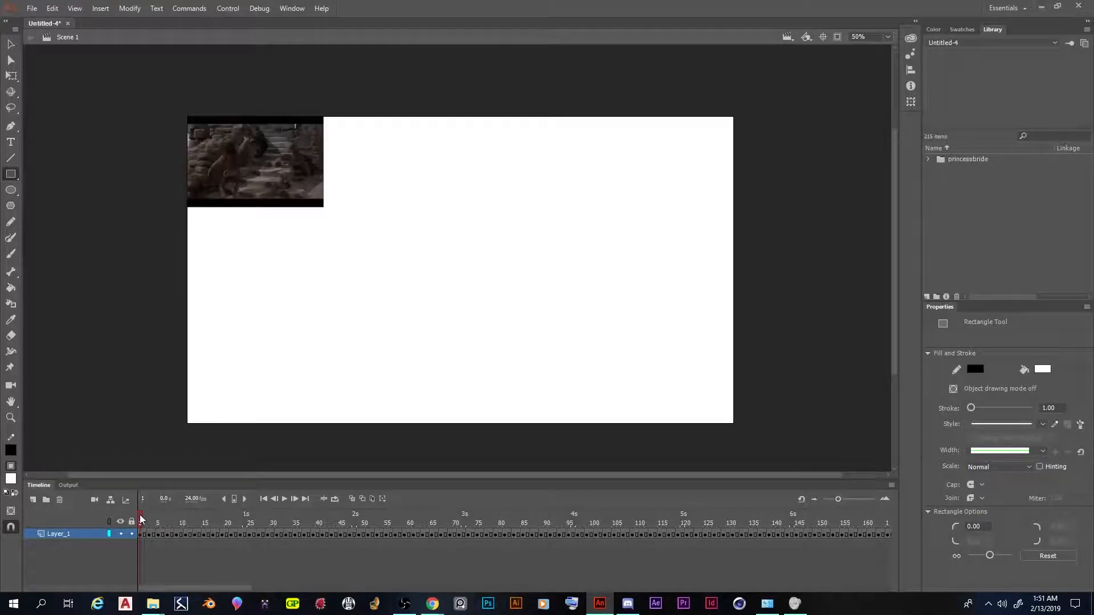
pyautogui.moveTo(141, 520); pyautogui.dragTo(233, 519)
pyautogui.moveTo(683, 506); pyautogui.dragTo(870, 501)
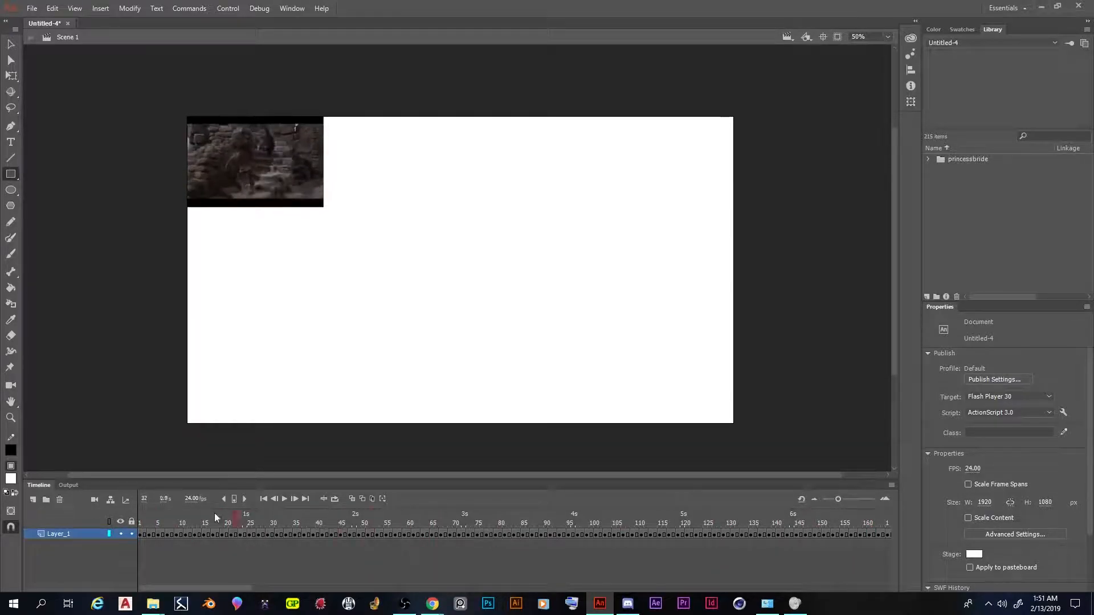
pyautogui.click(158, 521)
pyautogui.moveTo(609, 518); pyautogui.dragTo(55, 509)
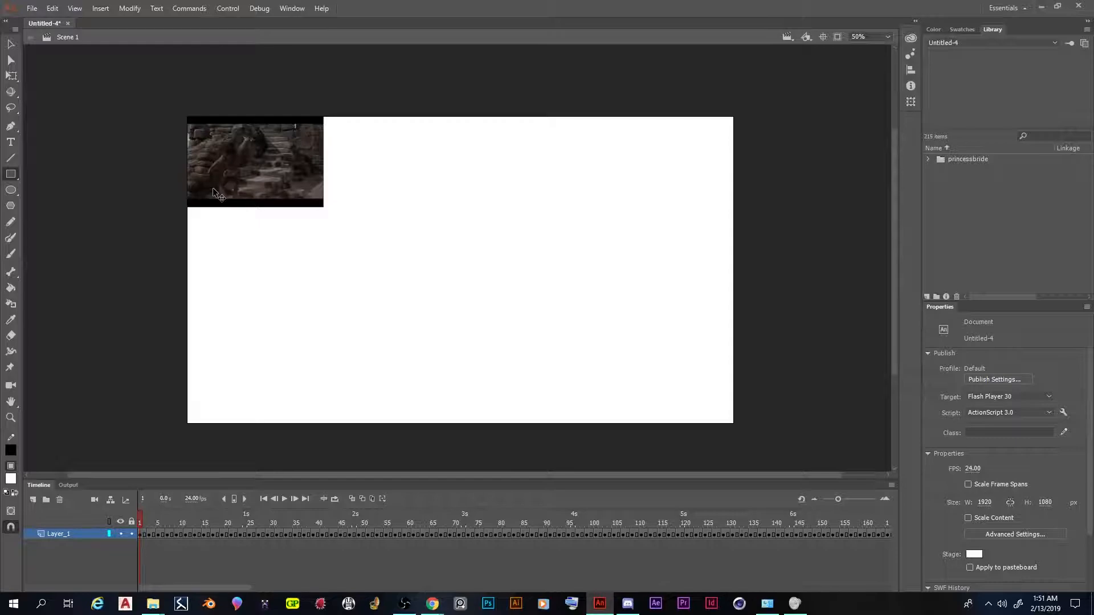
# Set the stage magnification to 225% with the whole GIF framed in the work area
pyautogui.hotkey('ctrl', '=')
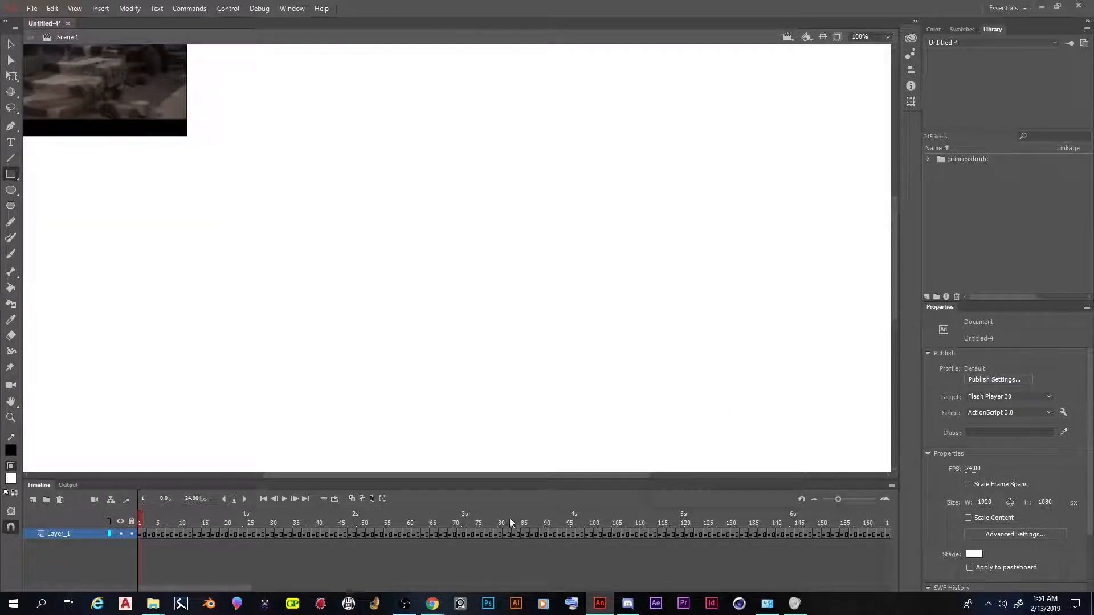
pyautogui.moveTo(481, 475); pyautogui.dragTo(473, 475)
pyautogui.scroll(5, 330, 335)
pyautogui.scroll(-2, 333, 354)
pyautogui.click(872, 37)
pyautogui.write('20')
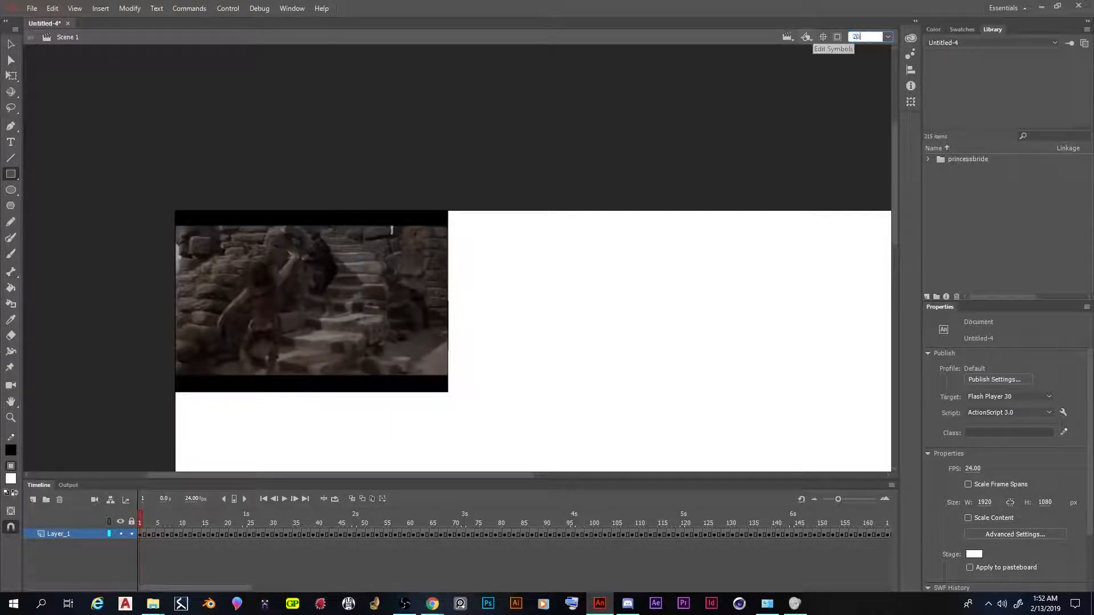
pyautogui.write('0')
pyautogui.press('Return')
pyautogui.scroll(-3, 708, 112)
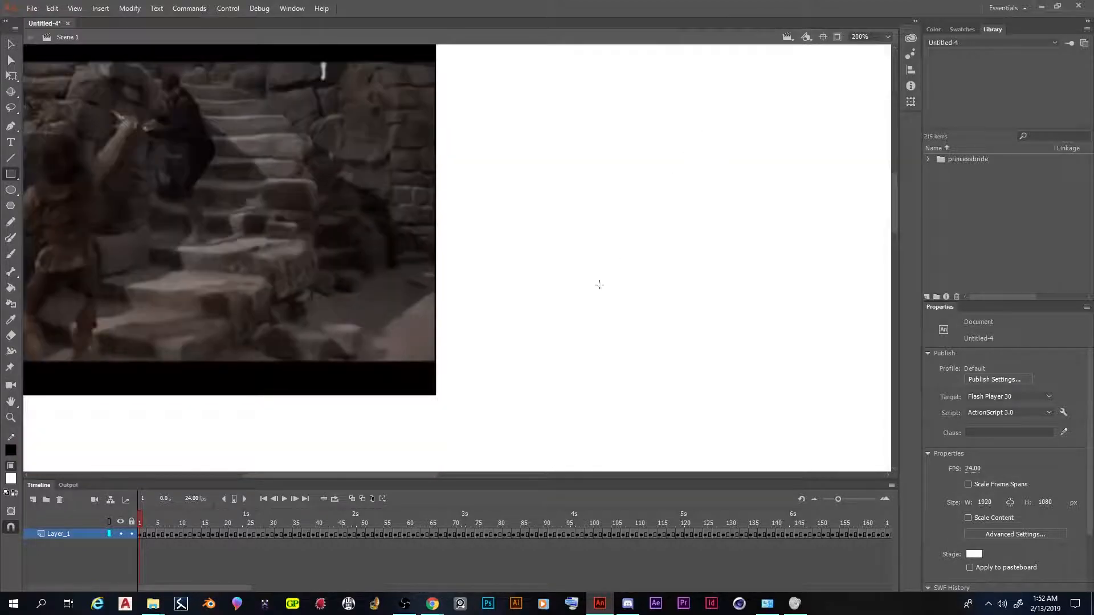
pyautogui.moveTo(422, 475); pyautogui.dragTo(360, 475)
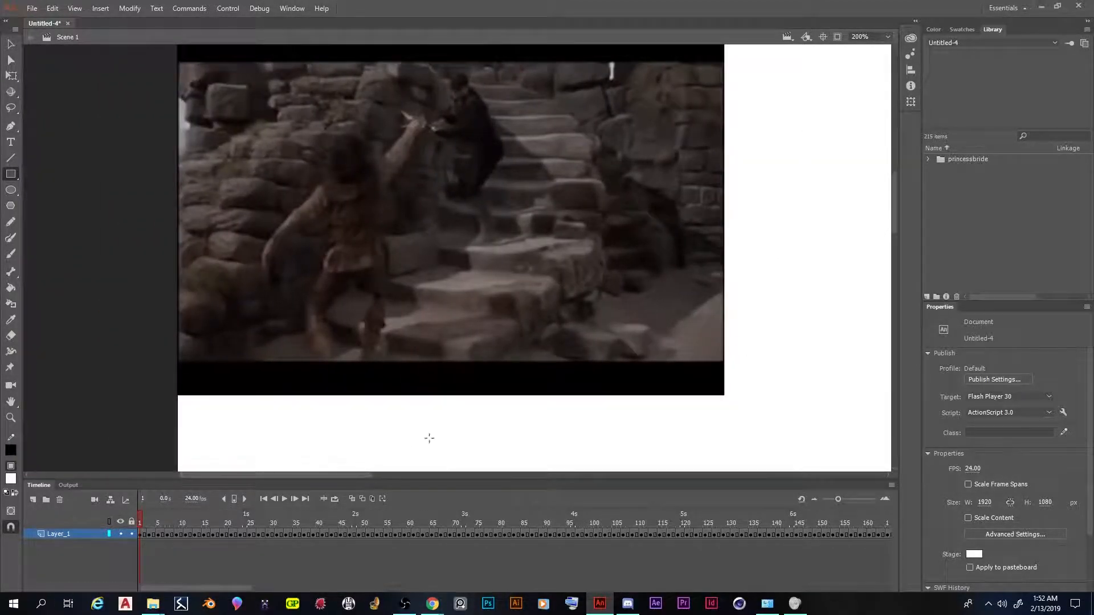
pyautogui.moveTo(894, 225); pyautogui.dragTo(894, 214)
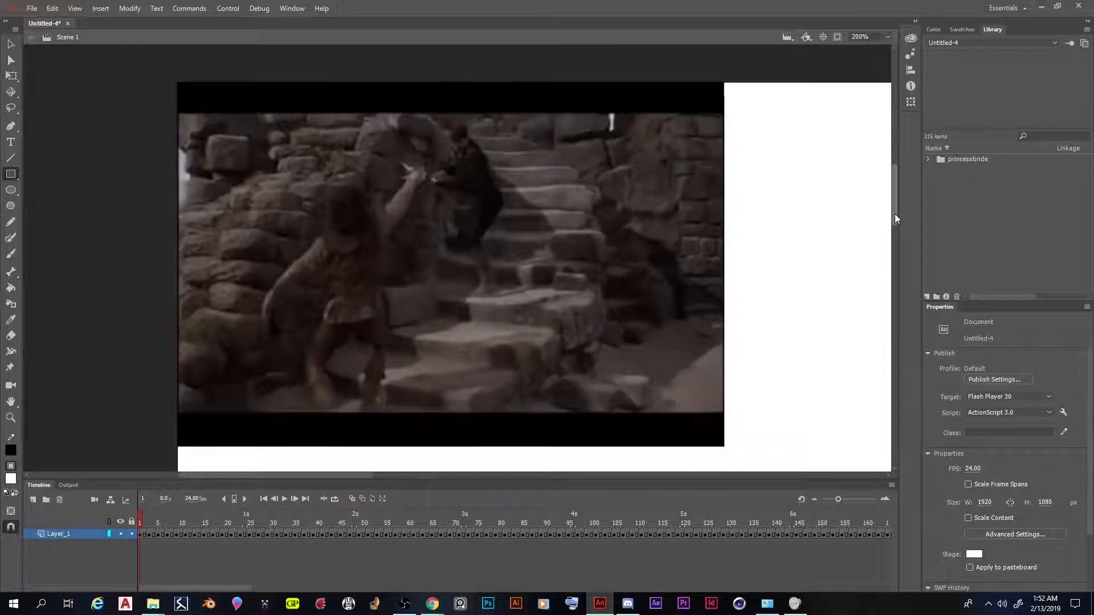
pyautogui.click(863, 36)
pyautogui.write('225')
pyautogui.press('Return')
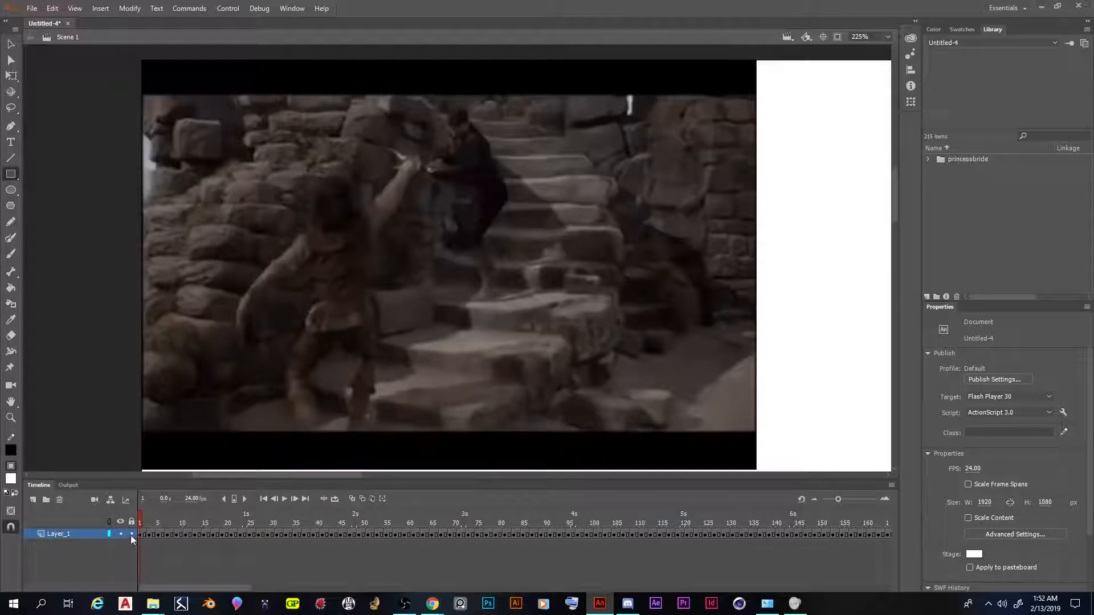
# Rename the layer holding the GIF to "Background layer.gif", accepting the adjusted layer name
pyautogui.doubleClick(57, 534)
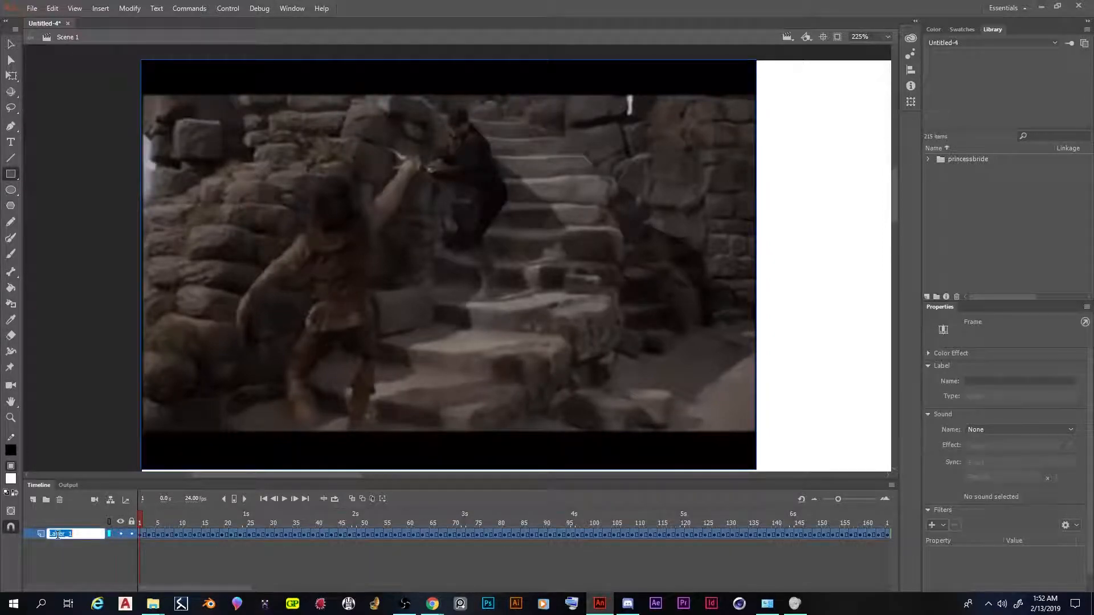
pyautogui.click(41, 546)
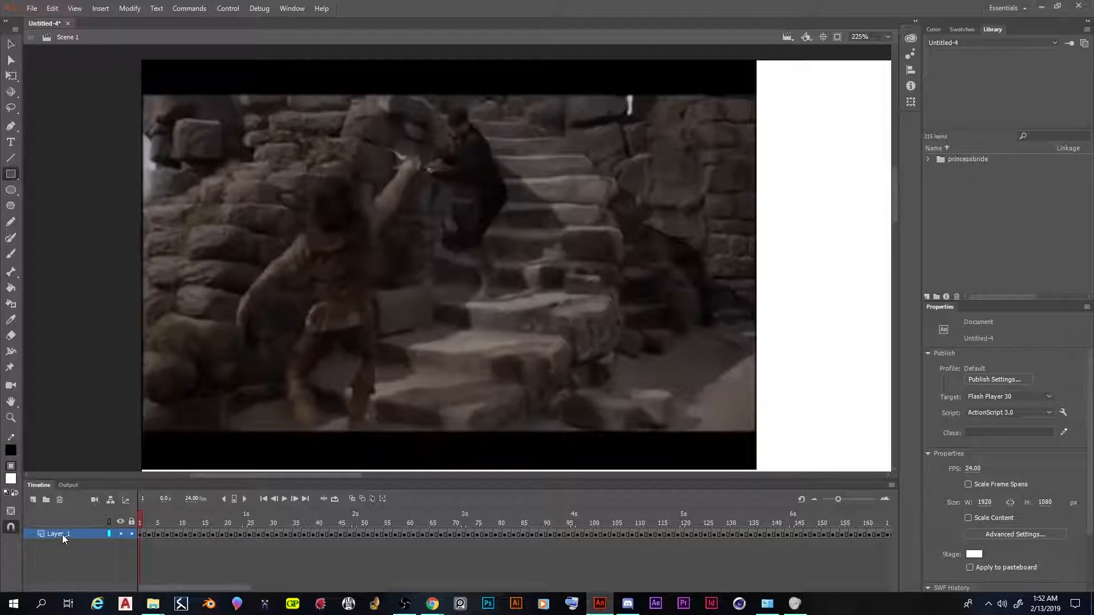
pyautogui.doubleClick(60, 534)
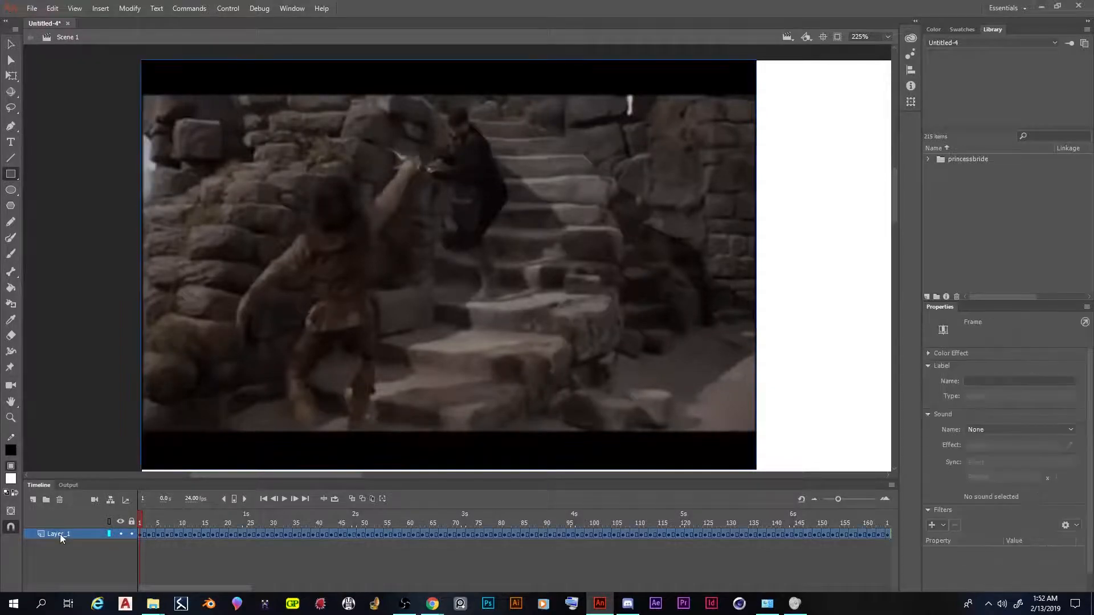
pyautogui.write('Background')
pyautogui.write(' layer')
pyautogui.write('.gif')
pyautogui.press('Return')
pyautogui.click(605, 324)
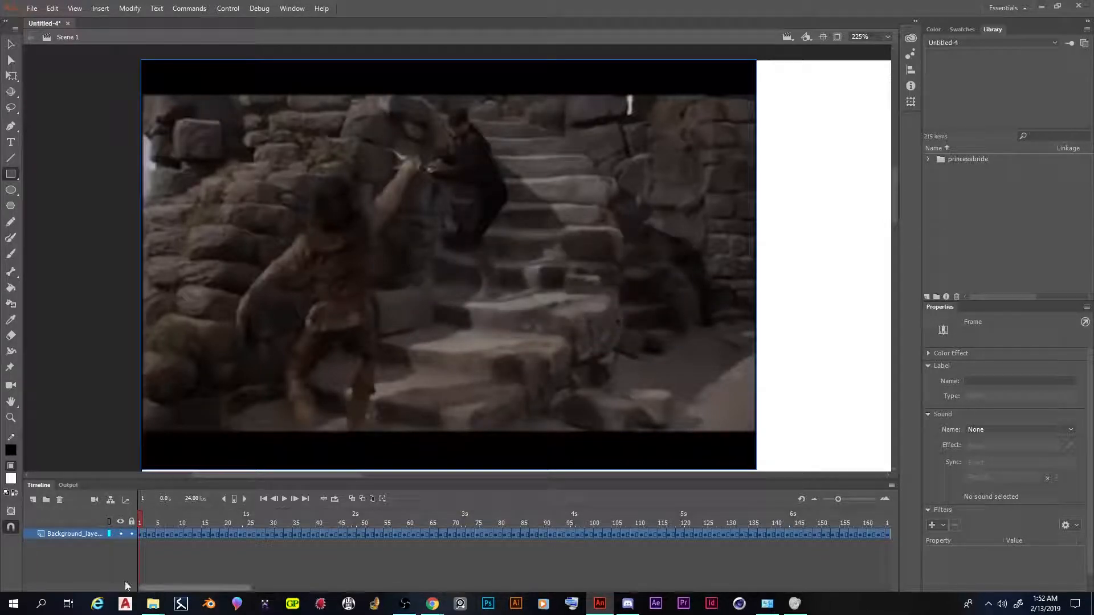
# Add a new layer above the background layer and name it "Rotoscope Layer", accepting the adjusted name
pyautogui.click(32, 500)
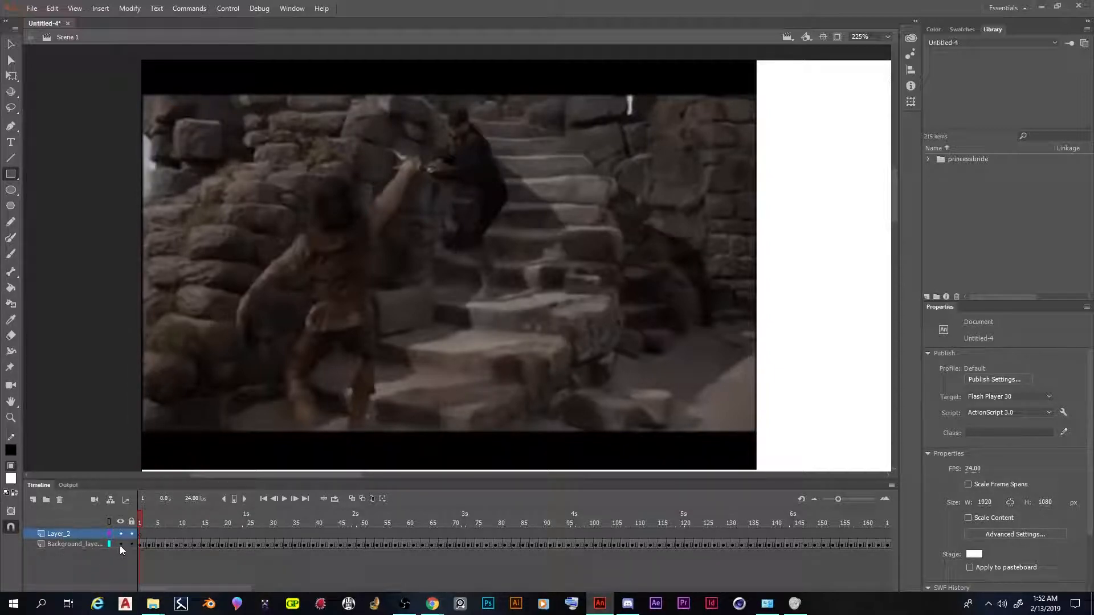
pyautogui.doubleClick(58, 534)
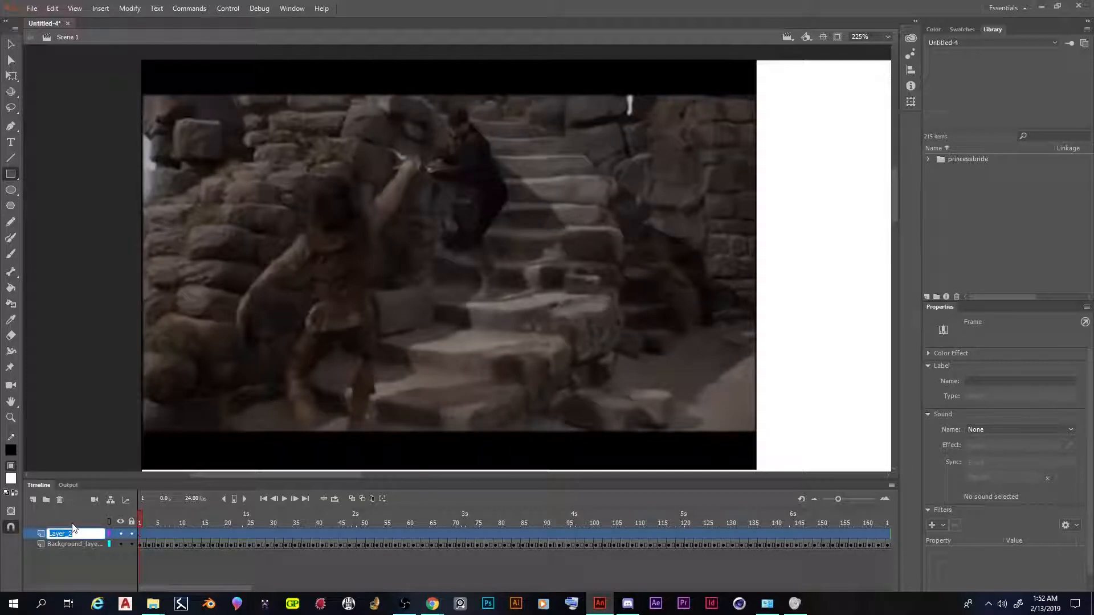
pyautogui.write('Rotos')
pyautogui.write('crop')
pyautogui.press('BackSpace')
pyautogui.press('BackSpace')
pyautogui.press('BackSpace')
pyautogui.write('ope Lay')
pyautogui.press('Return')
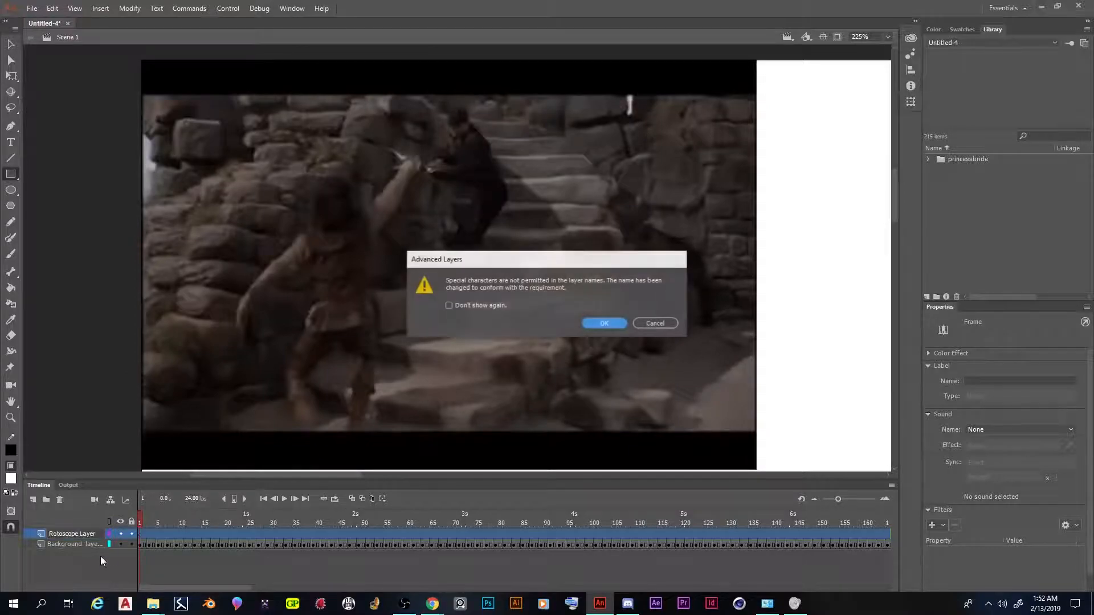
pyautogui.click(605, 323)
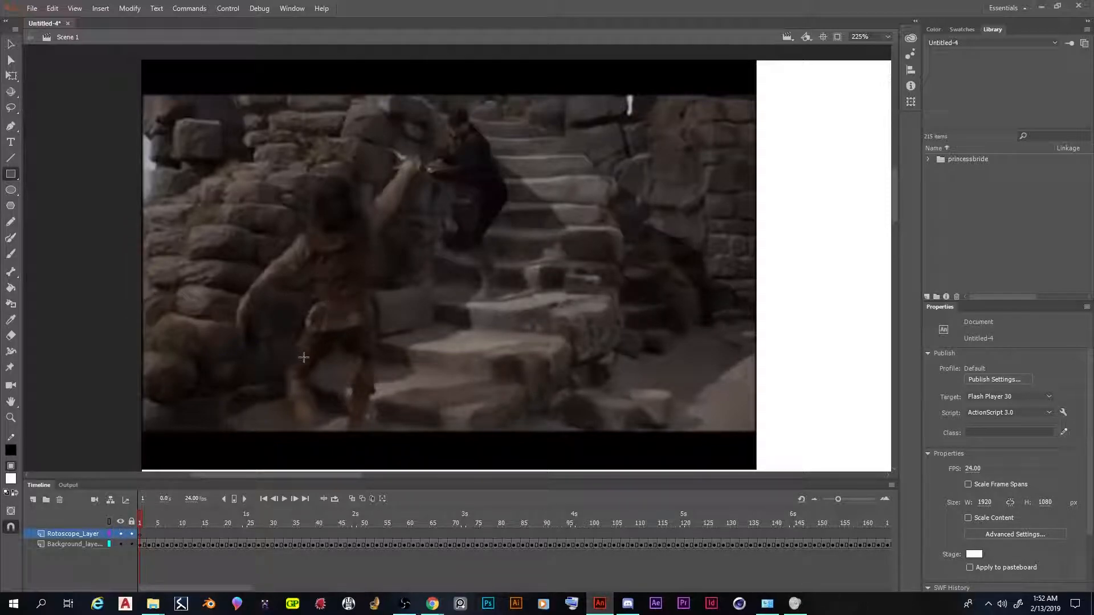
# Lock the background layer and check where the GIF's last frame falls on the timeline before returning to frame 1
pyautogui.click(131, 545)
pyautogui.moveTo(141, 522); pyautogui.dragTo(827, 505)
pyautogui.moveTo(1067, 516); pyautogui.dragTo(576, 506)
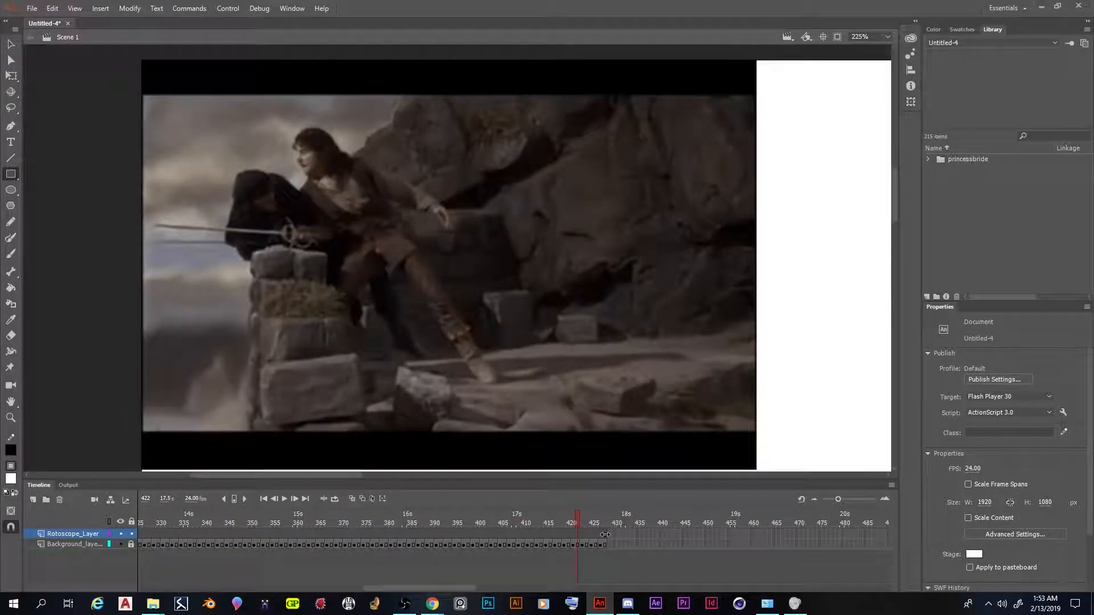
pyautogui.moveTo(577, 516); pyautogui.dragTo(611, 516)
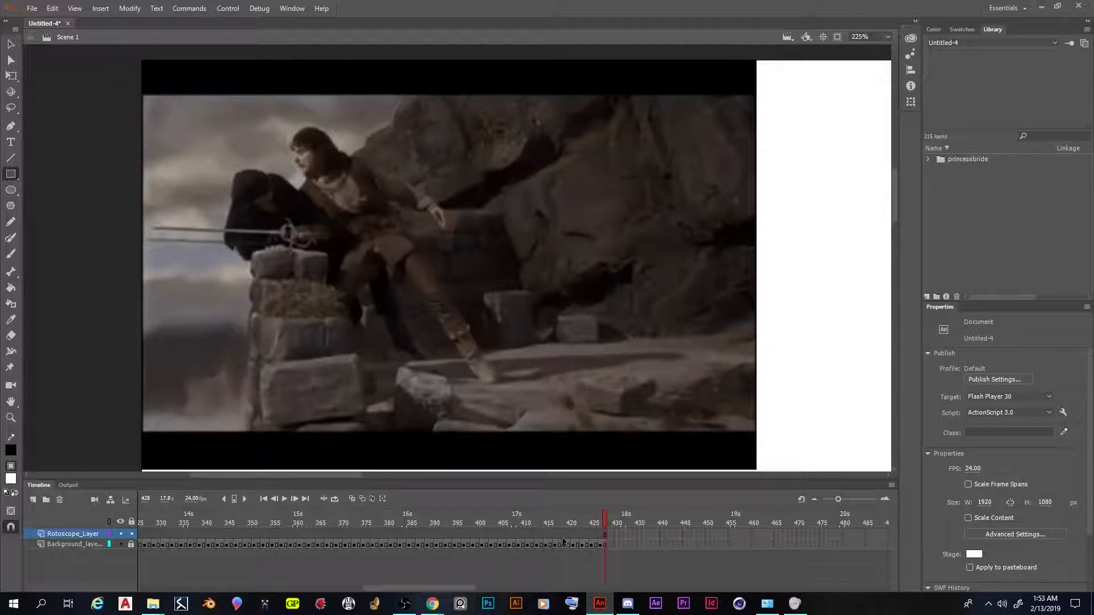
pyautogui.click(607, 535)
pyautogui.click(598, 538)
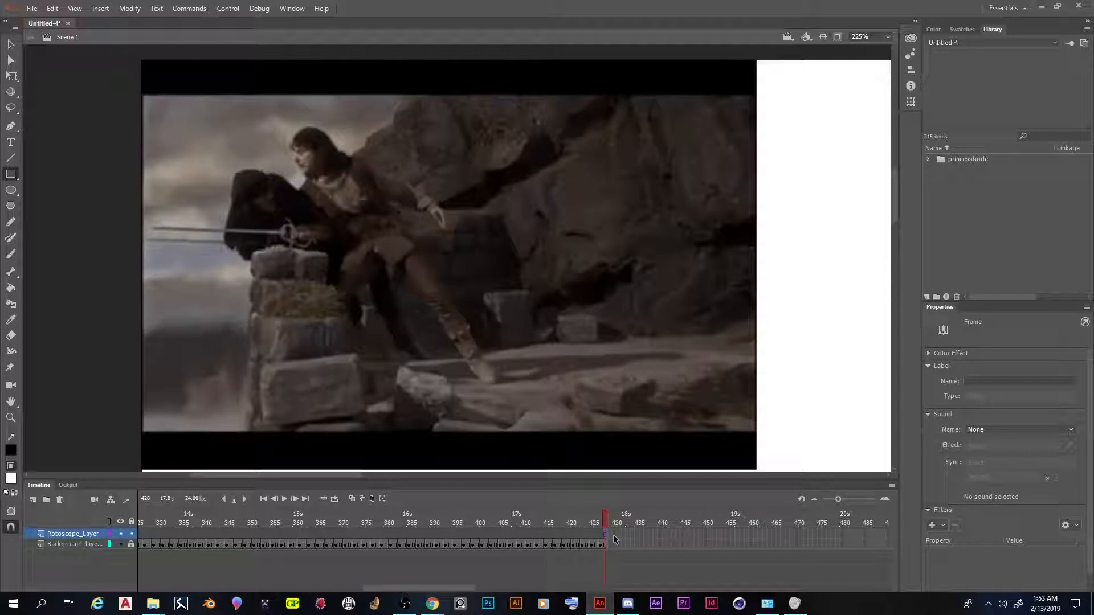
pyautogui.moveTo(603, 536); pyautogui.dragTo(49, 507)
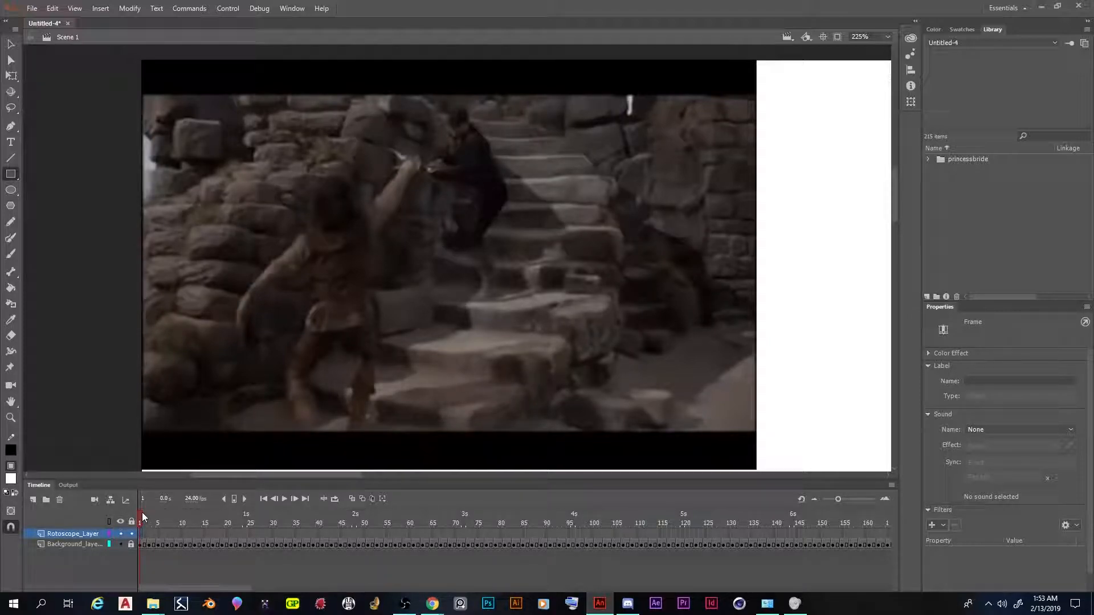
# Examine the opening frames of the background layer to see how many timeline frames each GIF image spans
pyautogui.click(141, 520)
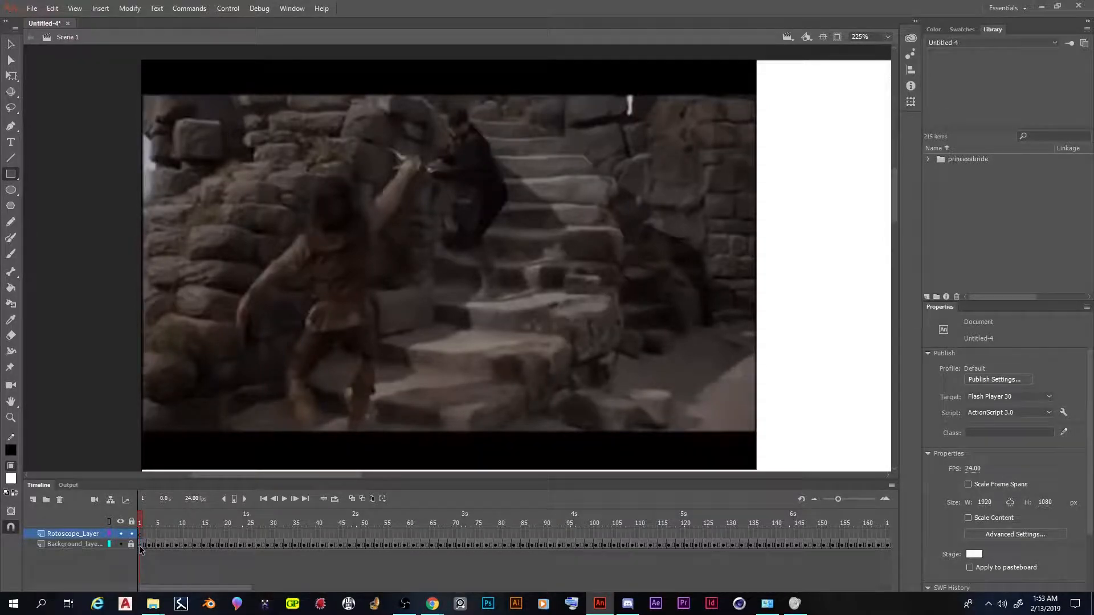
pyautogui.click(140, 544)
pyautogui.click(142, 518)
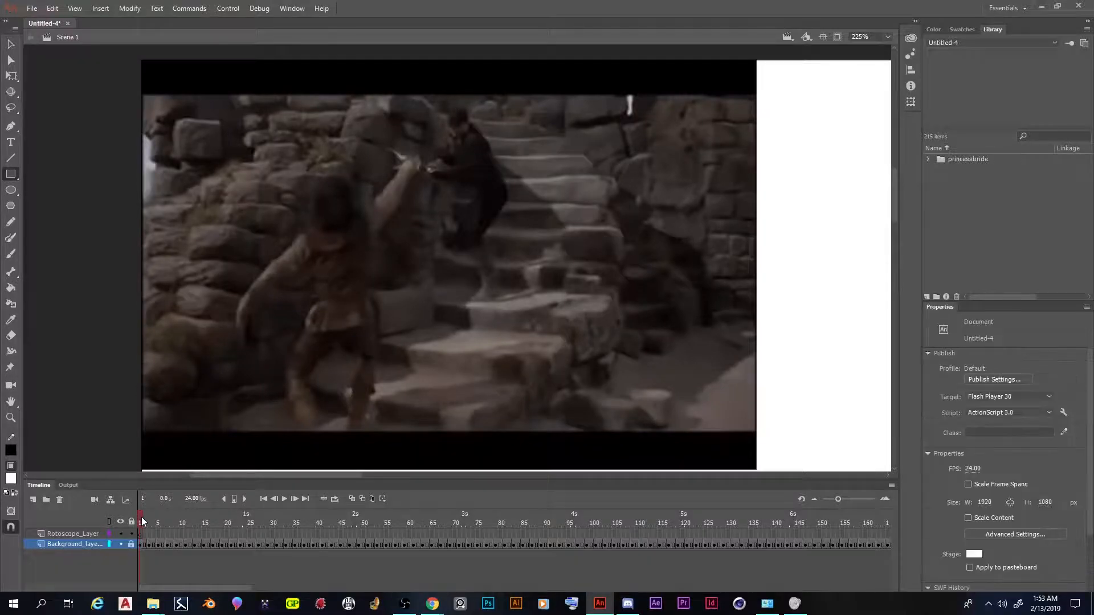
pyautogui.click(150, 519)
pyautogui.click(147, 517)
pyautogui.moveTo(147, 517); pyautogui.dragTo(162, 517)
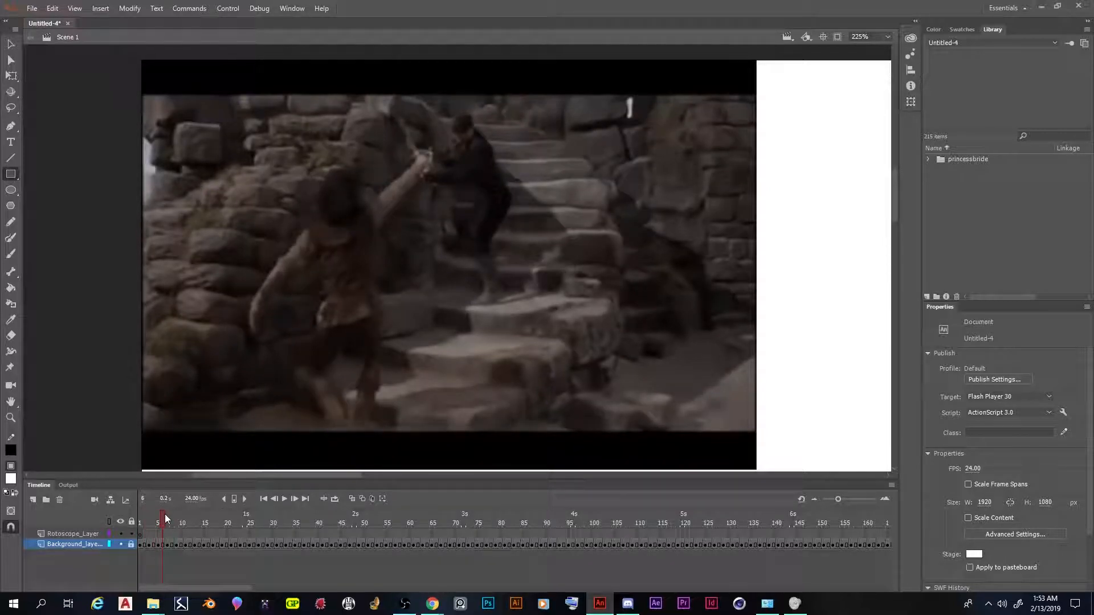
pyautogui.click(162, 545)
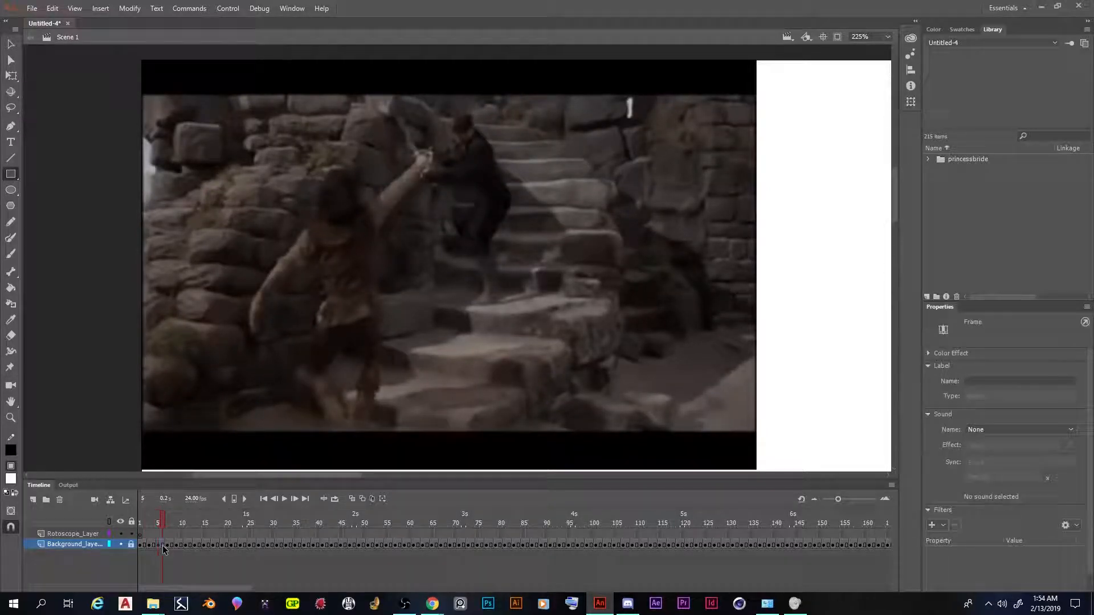
pyautogui.moveTo(161, 523); pyautogui.dragTo(187, 524)
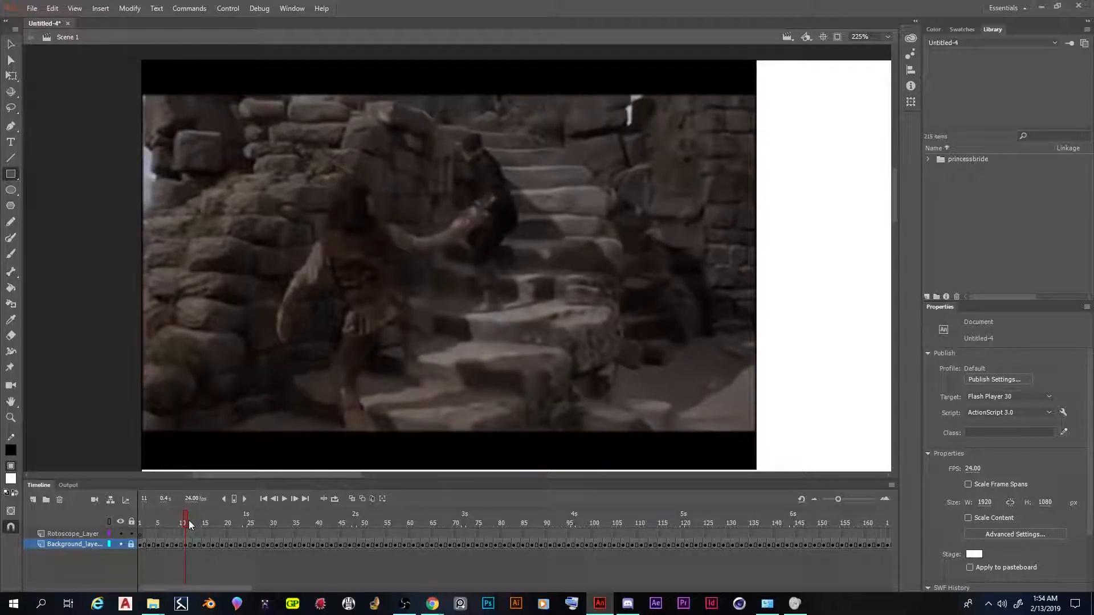
pyautogui.click(140, 546)
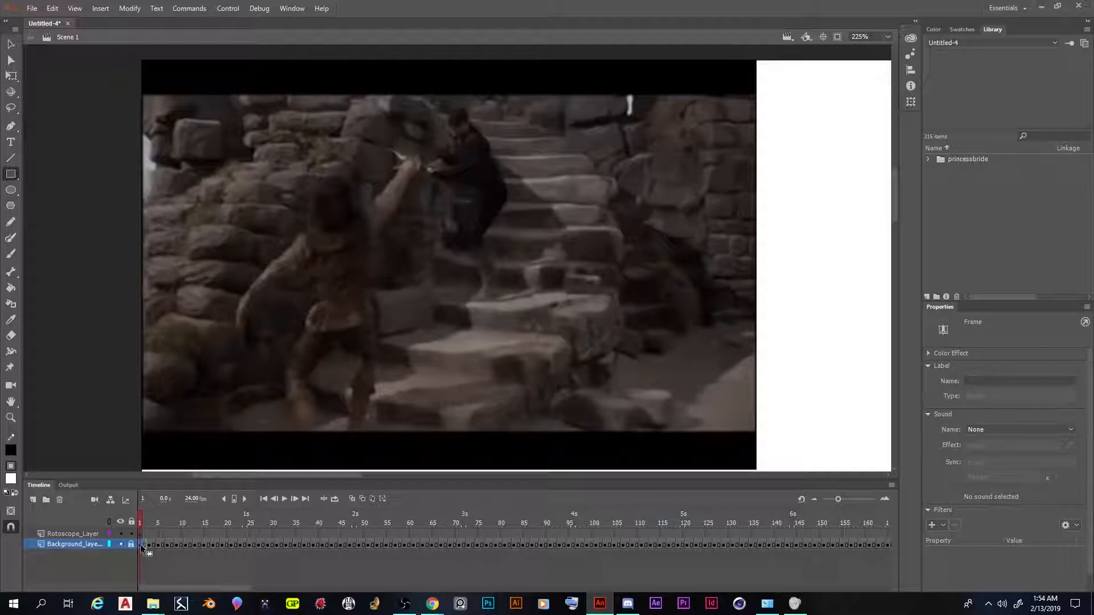
pyautogui.click(153, 533)
pyautogui.moveTo(152, 522)
pyautogui.mouseDown()
pyautogui.moveTo(135, 518)
pyautogui.moveTo(142, 527)
pyautogui.mouseUp()
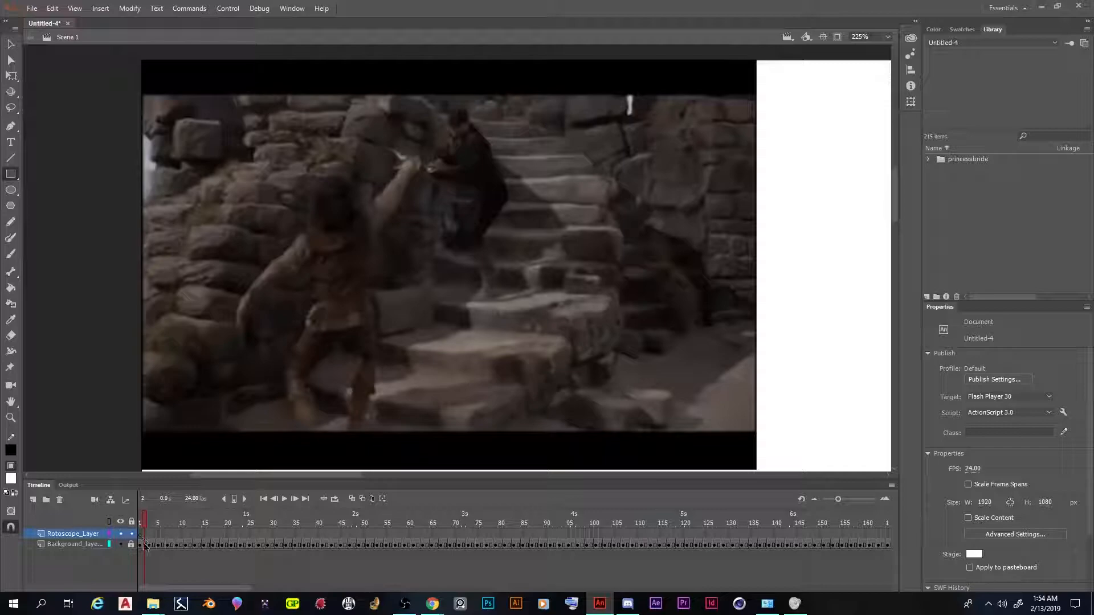
pyautogui.click(139, 545)
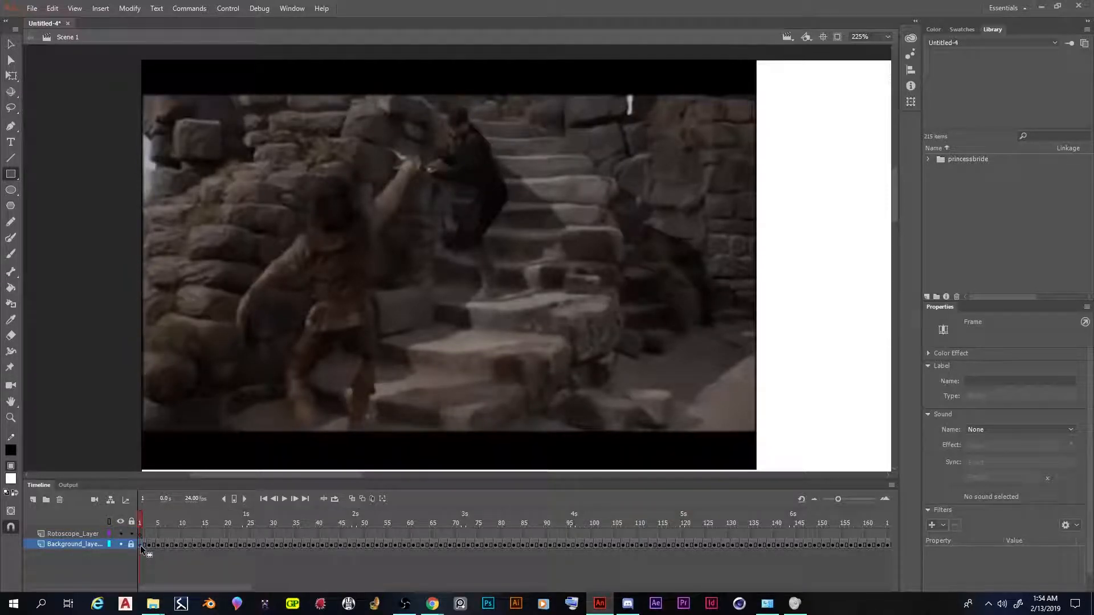
# Unlock the background layer and remove frames at its start, targeting frame 2 and frame 1
pyautogui.click(144, 546)
pyautogui.rightClick(143, 545)
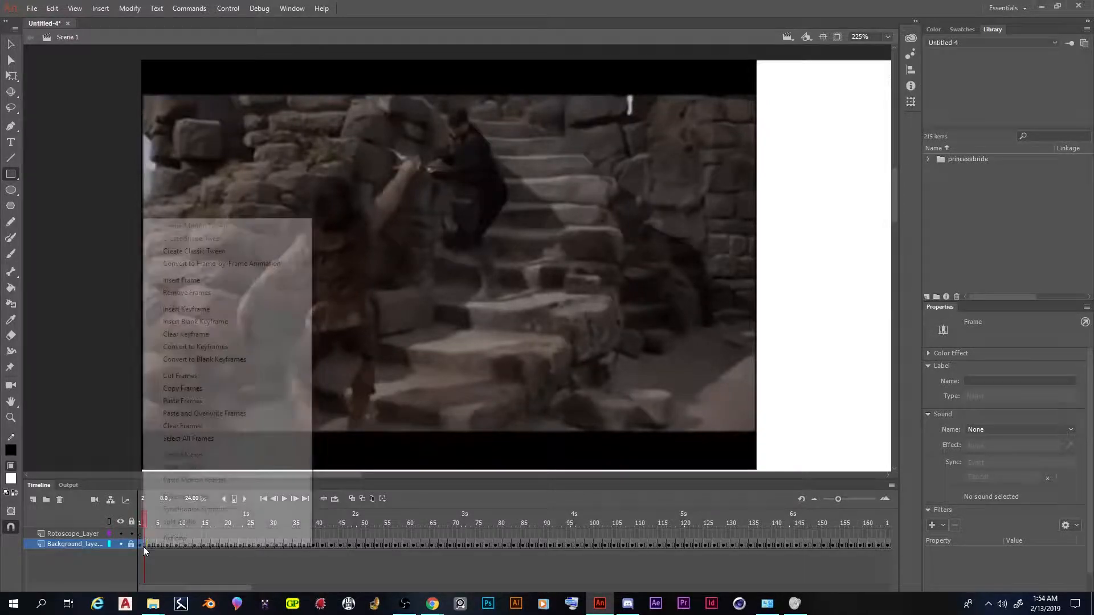
pyautogui.click(203, 297)
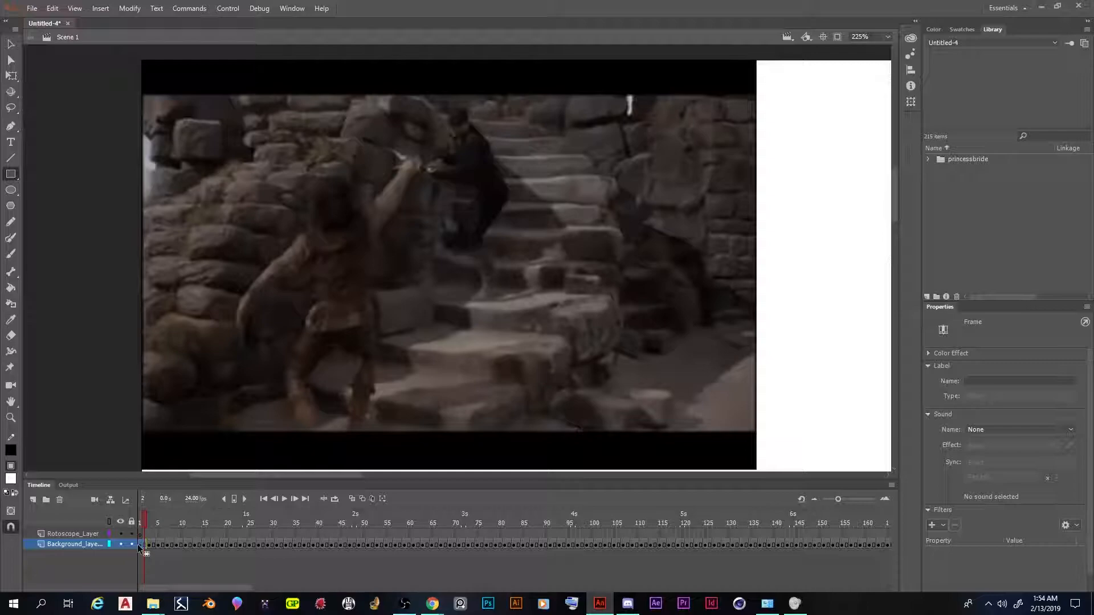
pyautogui.rightClick(139, 545)
pyautogui.click(176, 292)
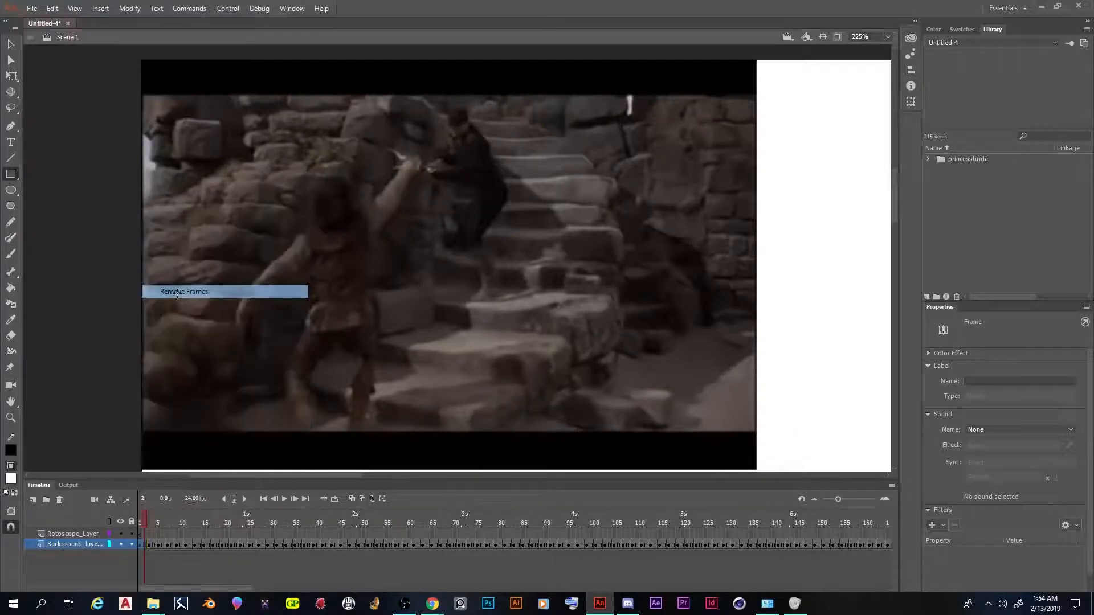
# Lock the background layer, preview the clip's opening frames, and select frame 1 of the rotoscope layer
pyautogui.click(132, 545)
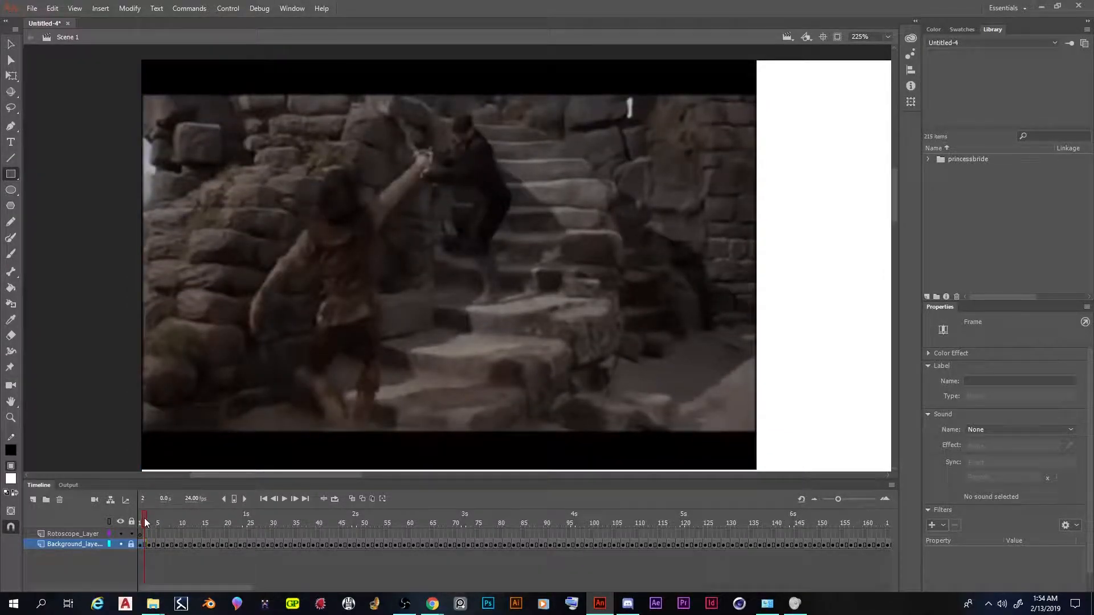
pyautogui.click(159, 519)
pyautogui.moveTo(159, 520); pyautogui.dragTo(92, 517)
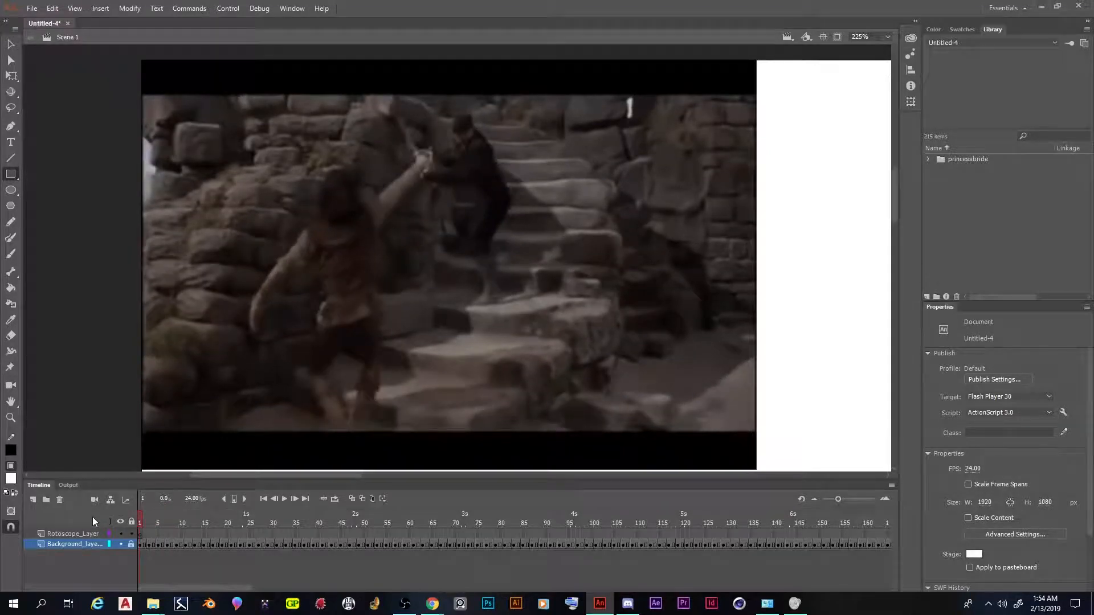
pyautogui.click(142, 534)
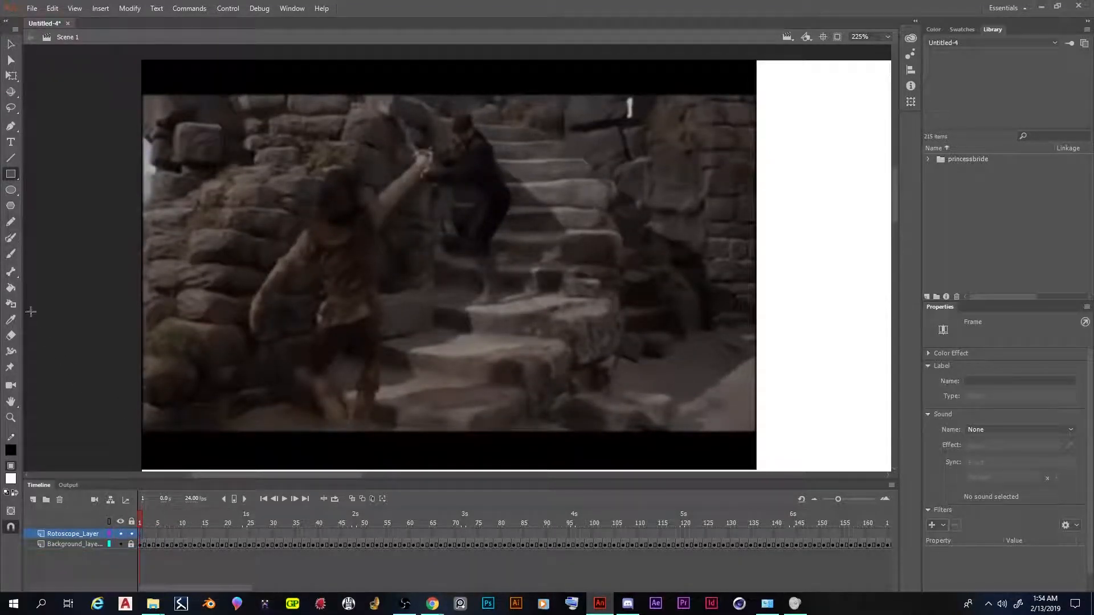
pyautogui.moveTo(144, 517); pyautogui.dragTo(166, 518)
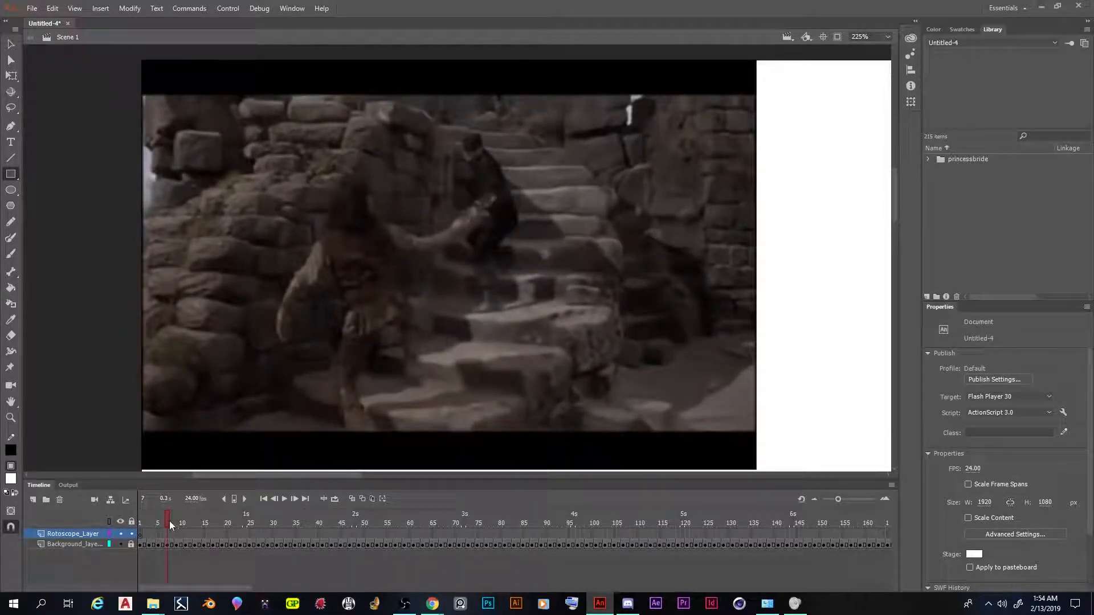
pyautogui.moveTo(168, 520); pyautogui.dragTo(137, 519)
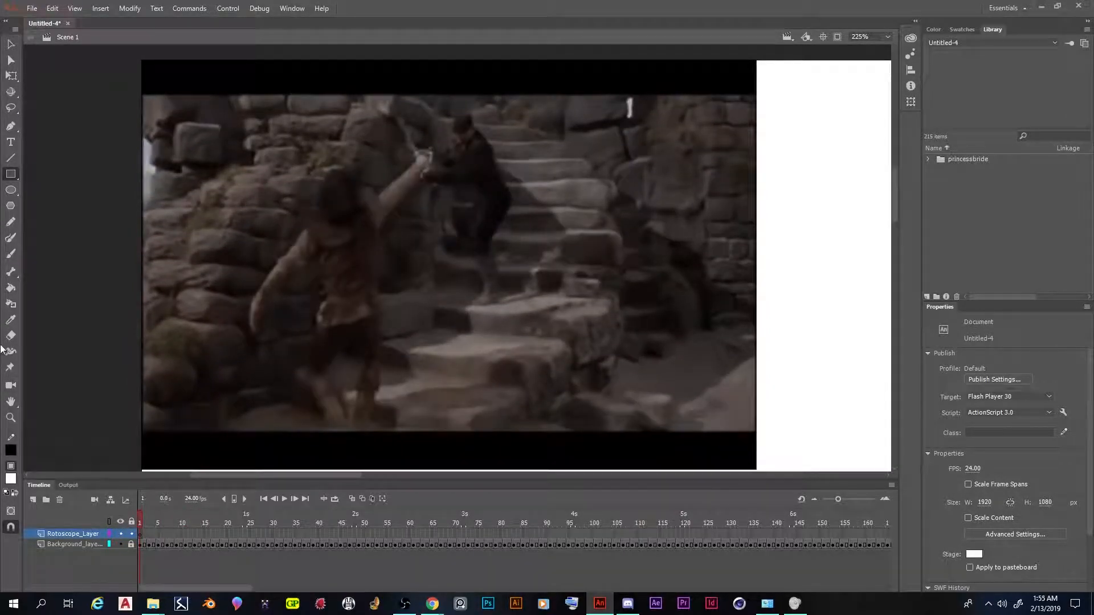
pyautogui.click(141, 536)
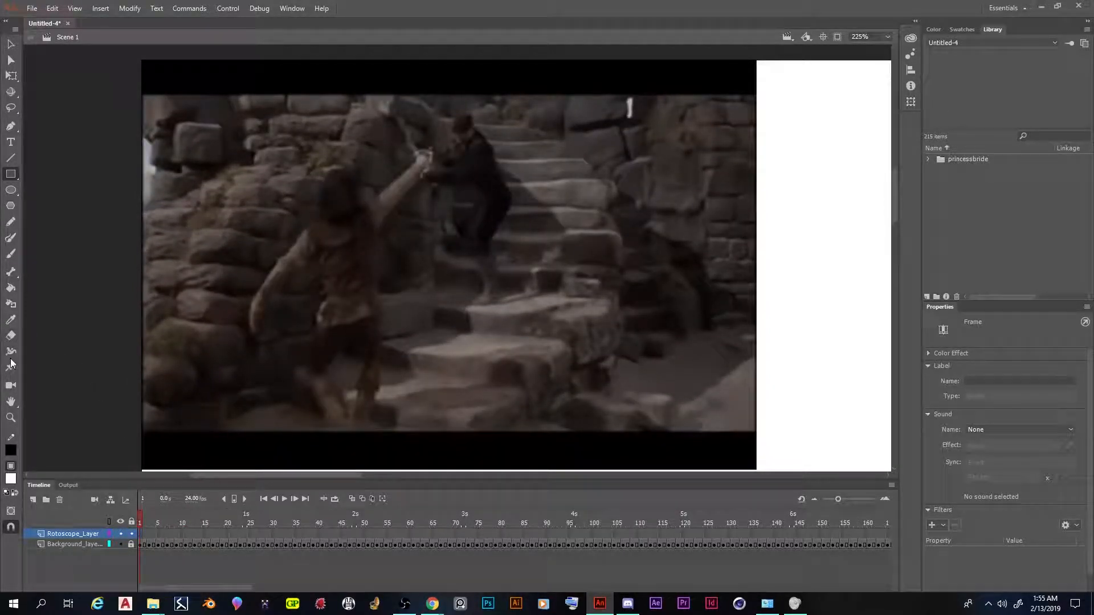
# Choose the Brush tool and set its fill colour to cyan #00FFFF
pyautogui.click(11, 257)
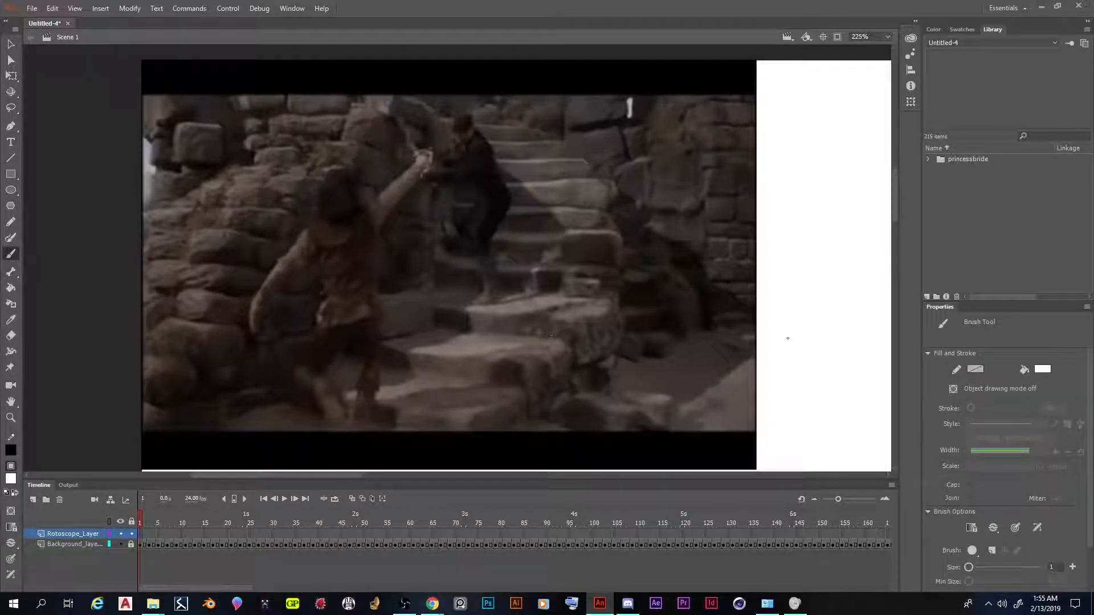
pyautogui.click(11, 479)
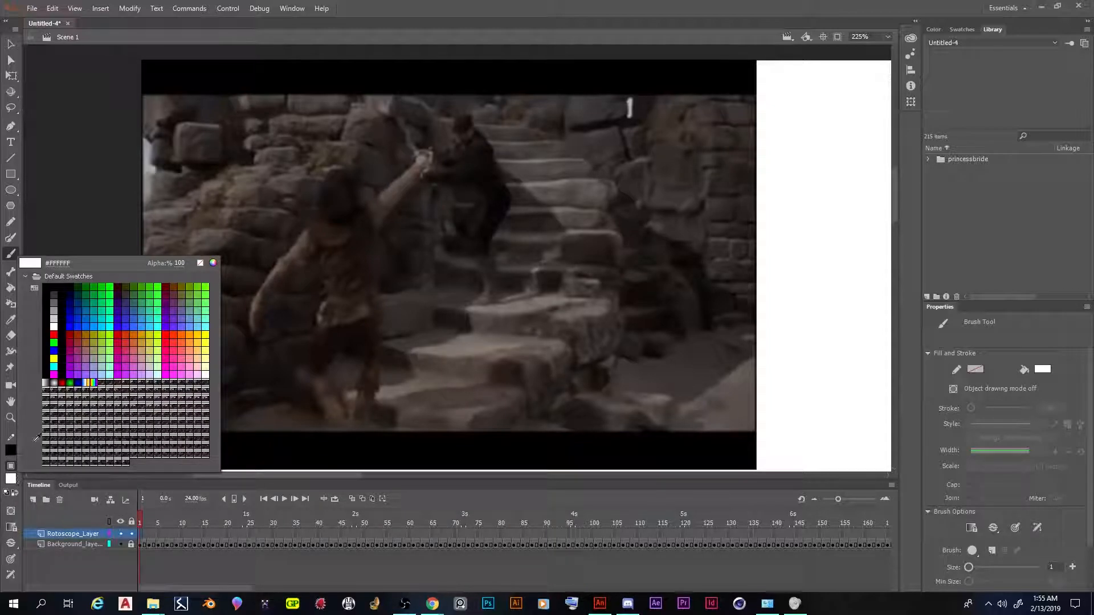
pyautogui.click(112, 325)
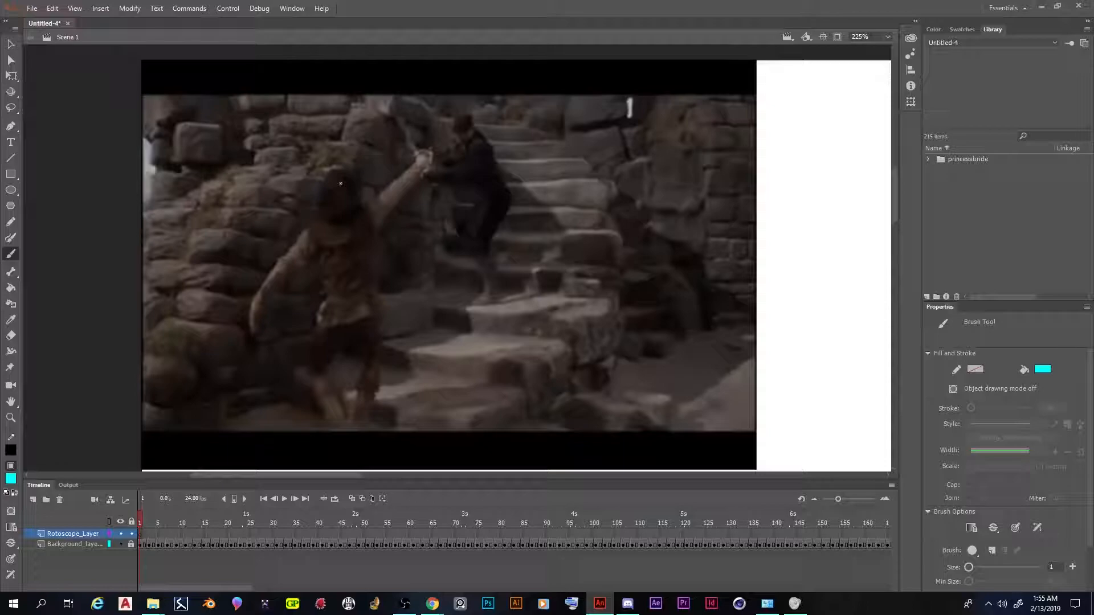
# Trace the foreground fighter's head, arms, torso and legs on frame 1, undoing the faulty stroke along the head and raised arm
pyautogui.moveTo(340, 168)
pyautogui.mouseDown()
pyautogui.moveTo(316, 218)
pyautogui.moveTo(249, 310)
pyautogui.moveTo(253, 330)
pyautogui.moveTo(274, 288)
pyautogui.moveTo(310, 257)
pyautogui.moveTo(320, 268)
pyautogui.moveTo(296, 377)
pyautogui.moveTo(337, 434)
pyautogui.mouseUp()
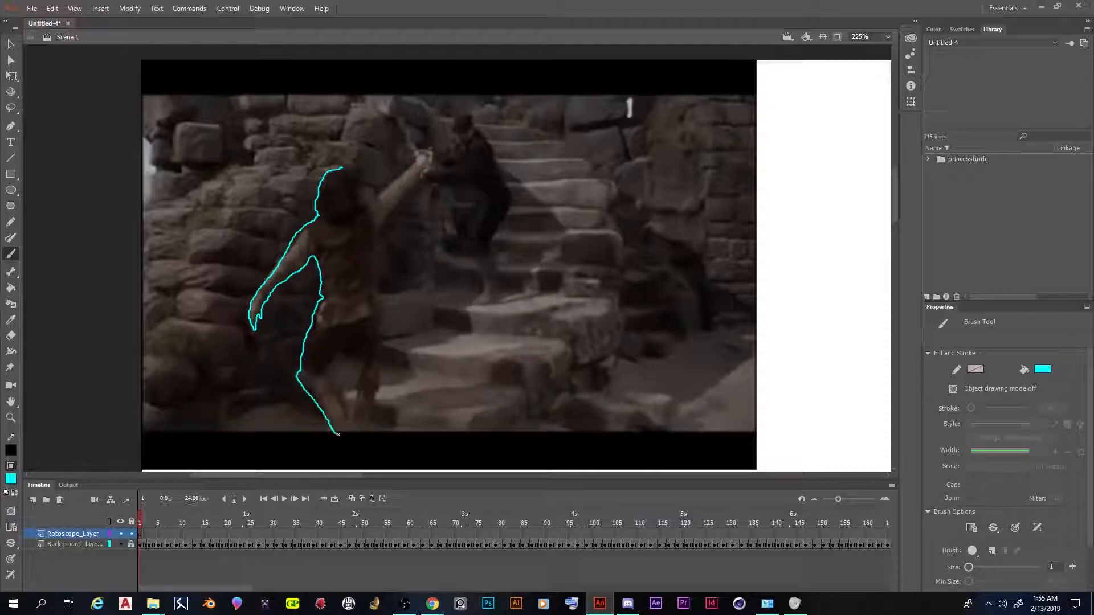
pyautogui.moveTo(327, 373)
pyautogui.mouseDown()
pyautogui.moveTo(342, 348)
pyautogui.moveTo(357, 363)
pyautogui.moveTo(349, 435)
pyautogui.moveTo(359, 435)
pyautogui.moveTo(380, 385)
pyautogui.moveTo(376, 312)
pyautogui.mouseUp()
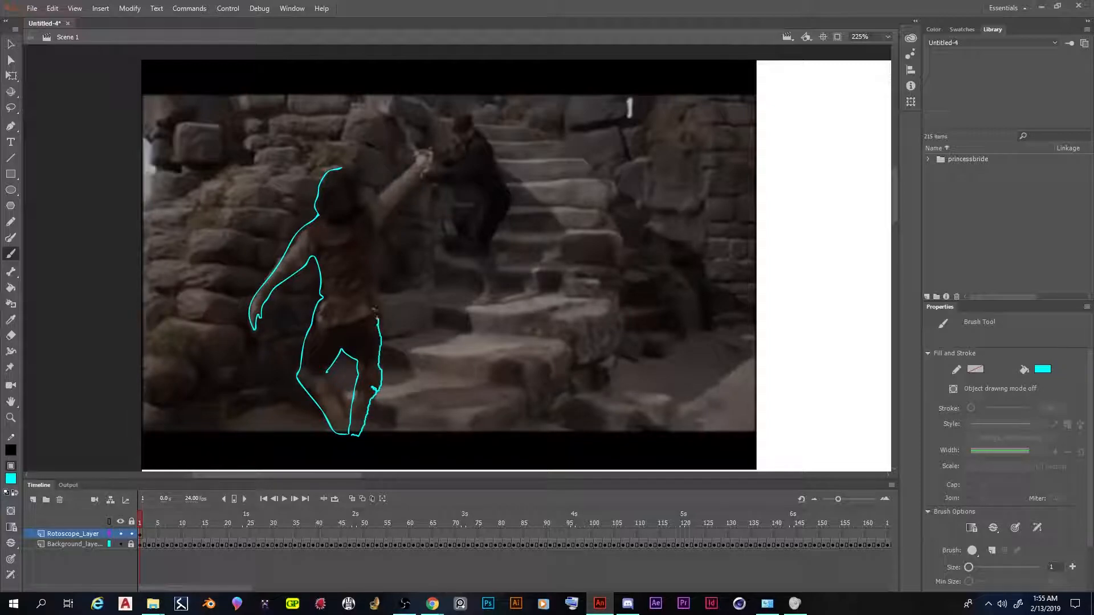
pyautogui.moveTo(311, 329)
pyautogui.mouseDown()
pyautogui.moveTo(382, 317)
pyautogui.moveTo(374, 238)
pyautogui.moveTo(416, 178)
pyautogui.mouseUp()
pyautogui.moveTo(340, 168)
pyautogui.mouseDown()
pyautogui.moveTo(365, 199)
pyautogui.moveTo(417, 162)
pyautogui.mouseUp()
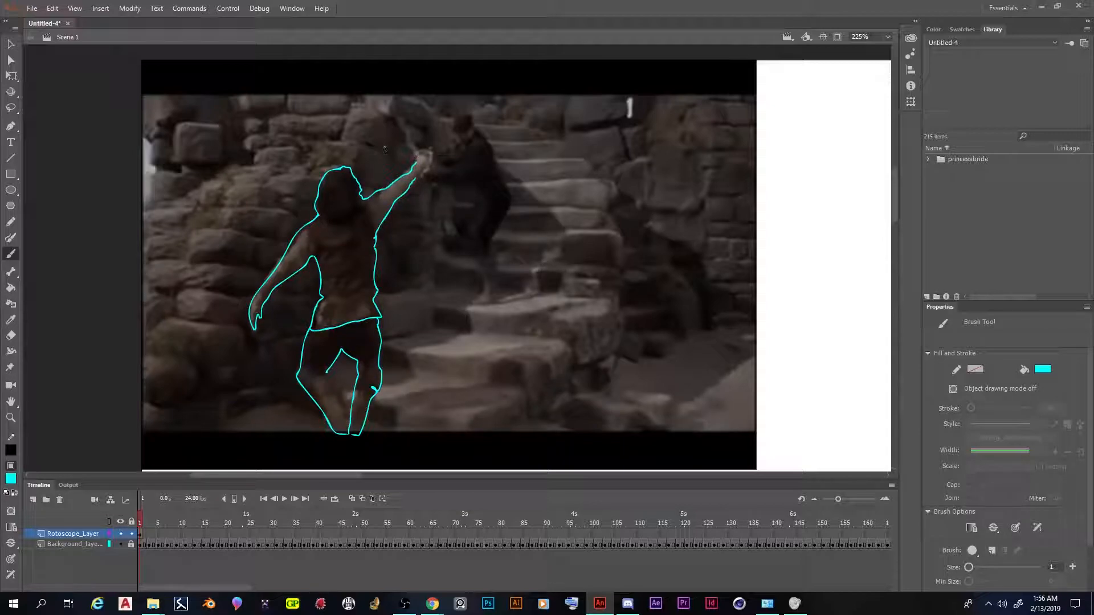
pyautogui.hotkey('ctrl', 'z')
# Outline the raised arm, sword and background fighter on frame 1, and close the foreground fighter's inner leg and hair outlines
pyautogui.moveTo(346, 171)
pyautogui.mouseDown()
pyautogui.moveTo(363, 201)
pyautogui.moveTo(415, 163)
pyautogui.moveTo(398, 118)
pyautogui.moveTo(416, 154)
pyautogui.moveTo(452, 150)
pyautogui.moveTo(453, 123)
pyautogui.moveTo(470, 117)
pyautogui.moveTo(510, 194)
pyautogui.moveTo(492, 251)
pyautogui.mouseUp()
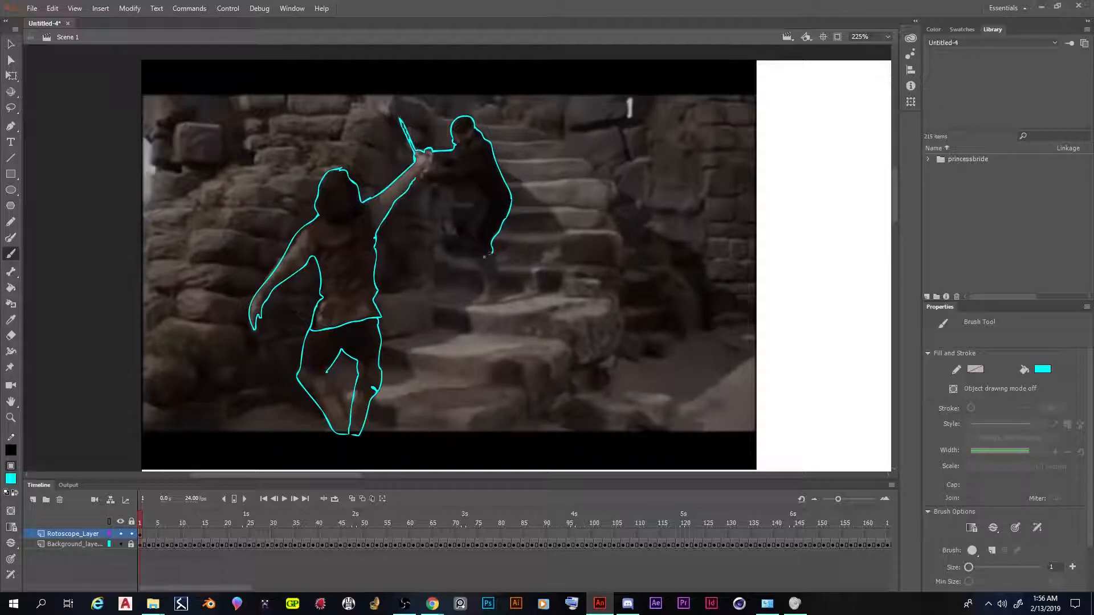
pyautogui.moveTo(493, 256)
pyautogui.mouseDown()
pyautogui.moveTo(496, 296)
pyautogui.moveTo(472, 303)
pyautogui.moveTo(483, 290)
pyautogui.moveTo(461, 169)
pyautogui.moveTo(433, 155)
pyautogui.moveTo(435, 184)
pyautogui.moveTo(423, 182)
pyautogui.moveTo(467, 186)
pyautogui.moveTo(483, 164)
pyautogui.moveTo(473, 189)
pyautogui.moveTo(448, 168)
pyautogui.moveTo(431, 172)
pyautogui.moveTo(466, 155)
pyautogui.mouseUp()
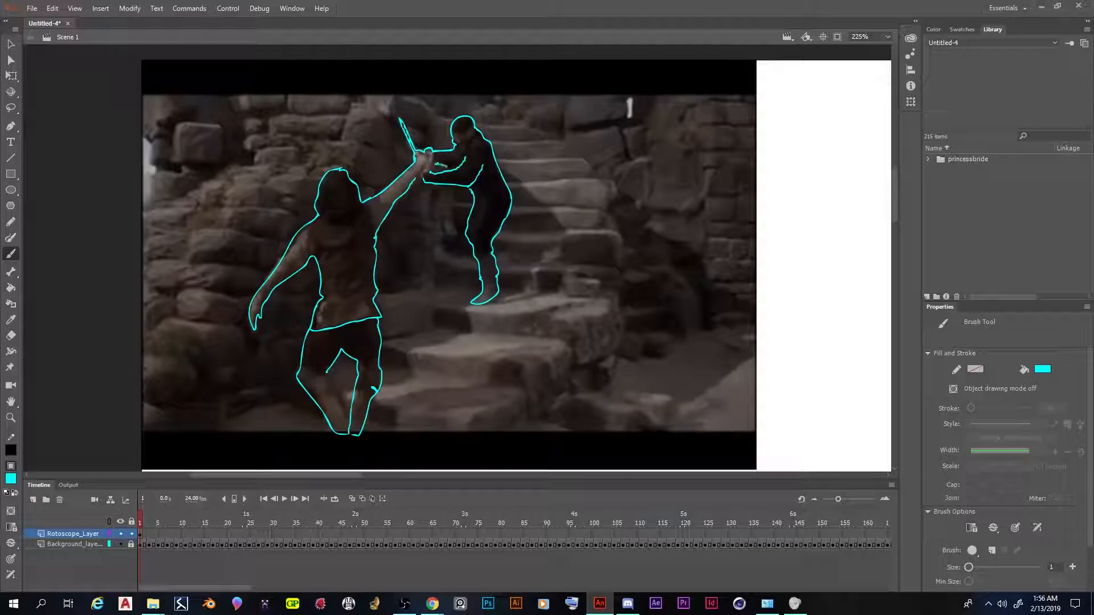
pyautogui.hotkey('ctrl', 'z')
pyautogui.moveTo(430, 171)
pyautogui.mouseDown()
pyautogui.moveTo(466, 159)
pyautogui.moveTo(450, 172)
pyautogui.moveTo(462, 179)
pyautogui.moveTo(440, 165)
pyautogui.moveTo(462, 164)
pyautogui.mouseUp()
pyautogui.hotkey('ctrl', 'z')
pyautogui.moveTo(325, 373); pyautogui.dragTo(348, 431)
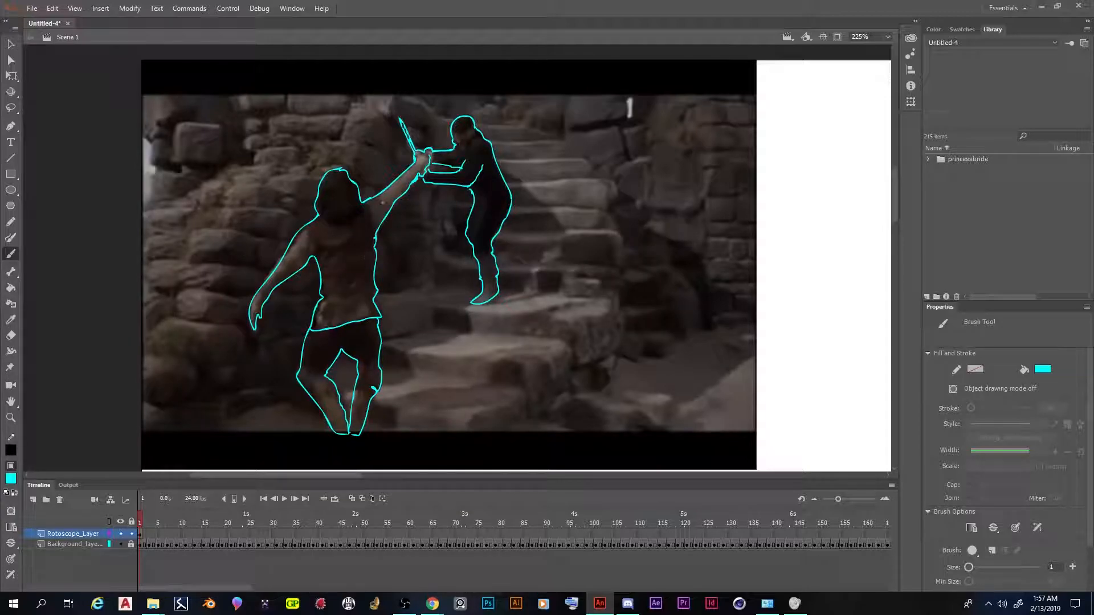
pyautogui.moveTo(315, 211)
pyautogui.mouseDown()
pyautogui.moveTo(328, 230)
pyautogui.moveTo(361, 203)
pyautogui.mouseUp()
# Insert a frame after frame 1 on the rotoscope layer so the drawing holds through frame 2
pyautogui.click(141, 535)
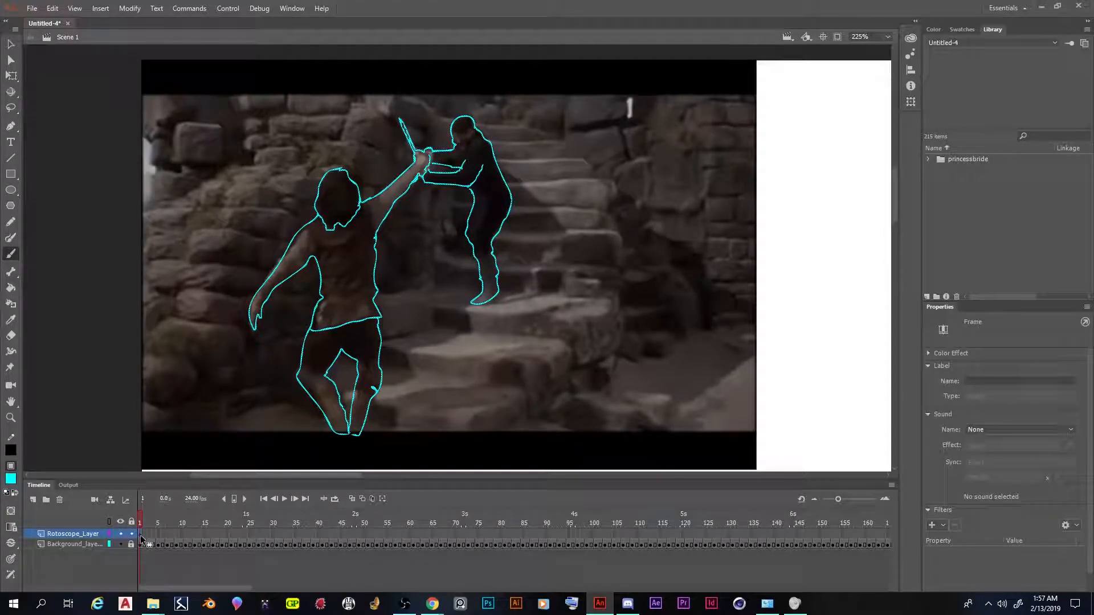
pyautogui.rightClick(141, 536)
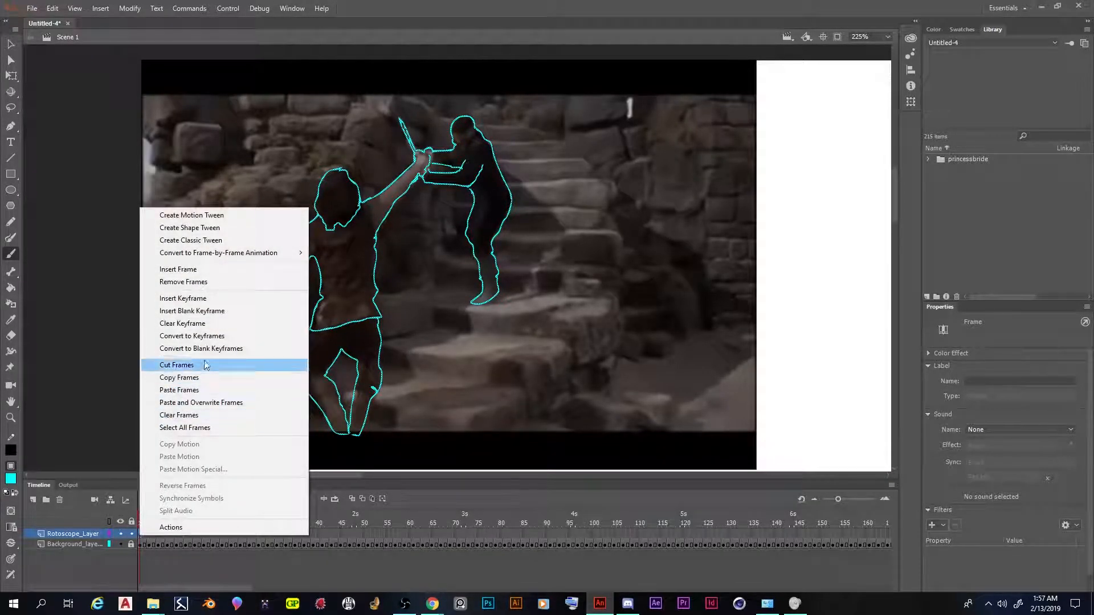
pyautogui.click(230, 270)
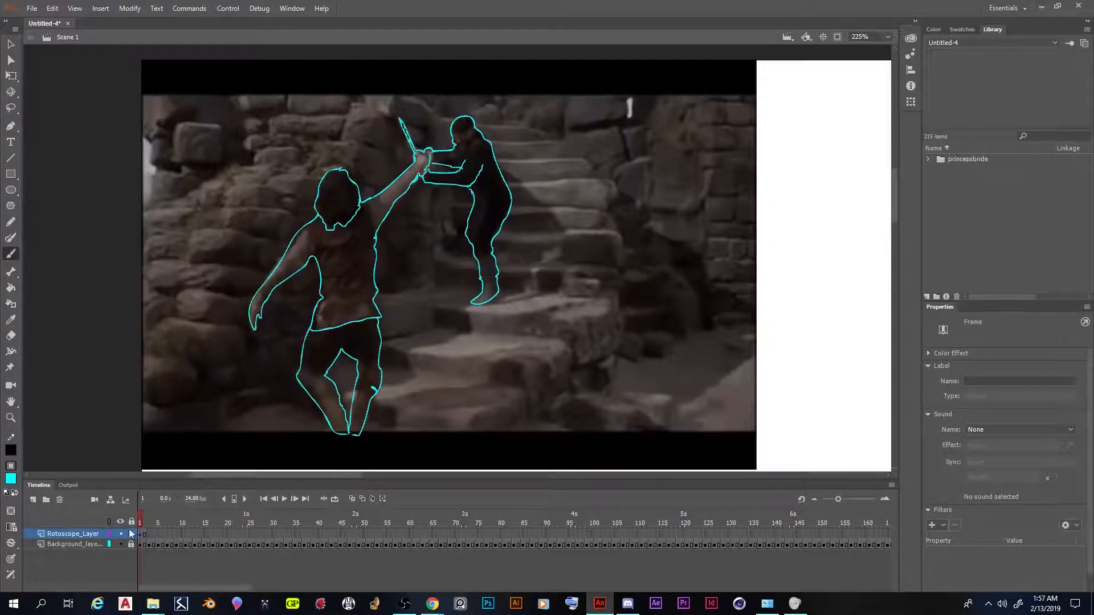
pyautogui.click(145, 521)
pyautogui.moveTo(140, 522)
pyautogui.mouseDown()
pyautogui.moveTo(160, 525)
pyautogui.moveTo(139, 521)
pyautogui.mouseUp()
# Examine the background layer's keyframes up to frame 9 and compare frames 2 and 3 to find where the image changes
pyautogui.click(149, 545)
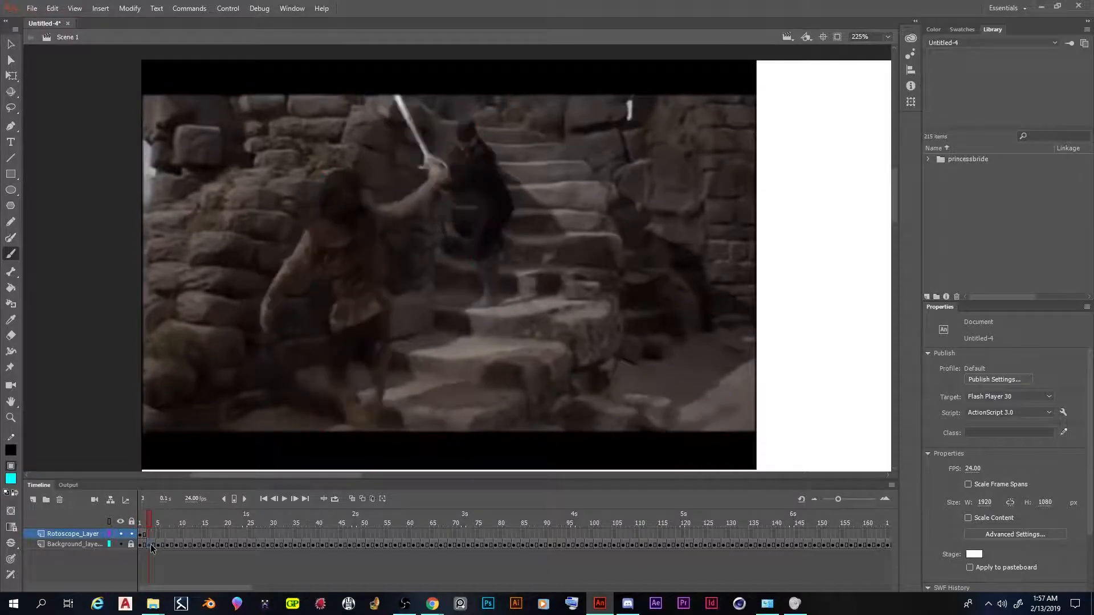
pyautogui.click(159, 546)
pyautogui.click(167, 546)
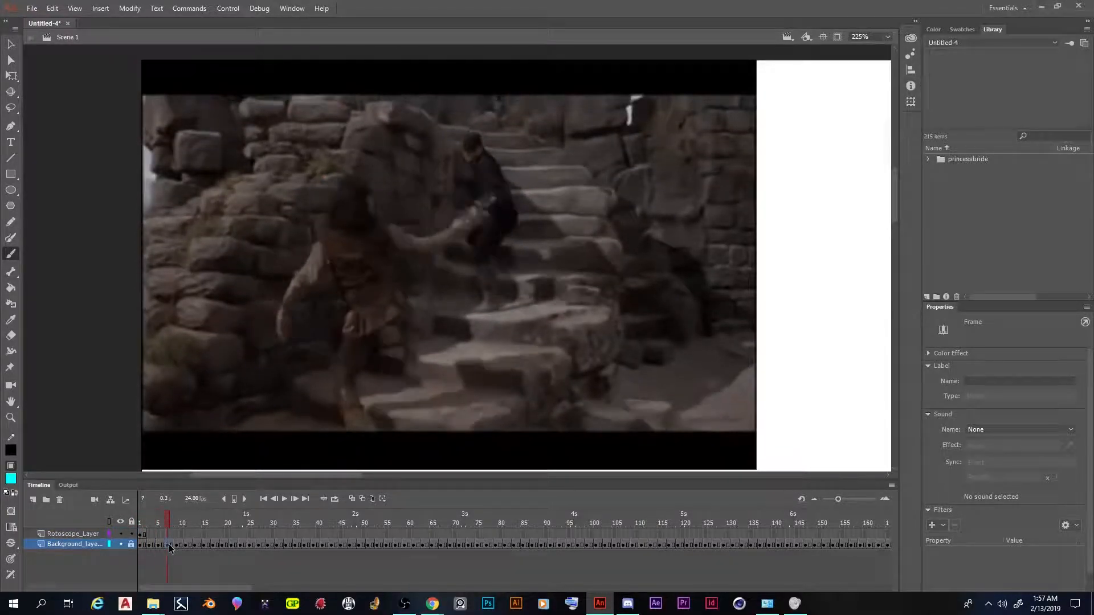
pyautogui.click(176, 546)
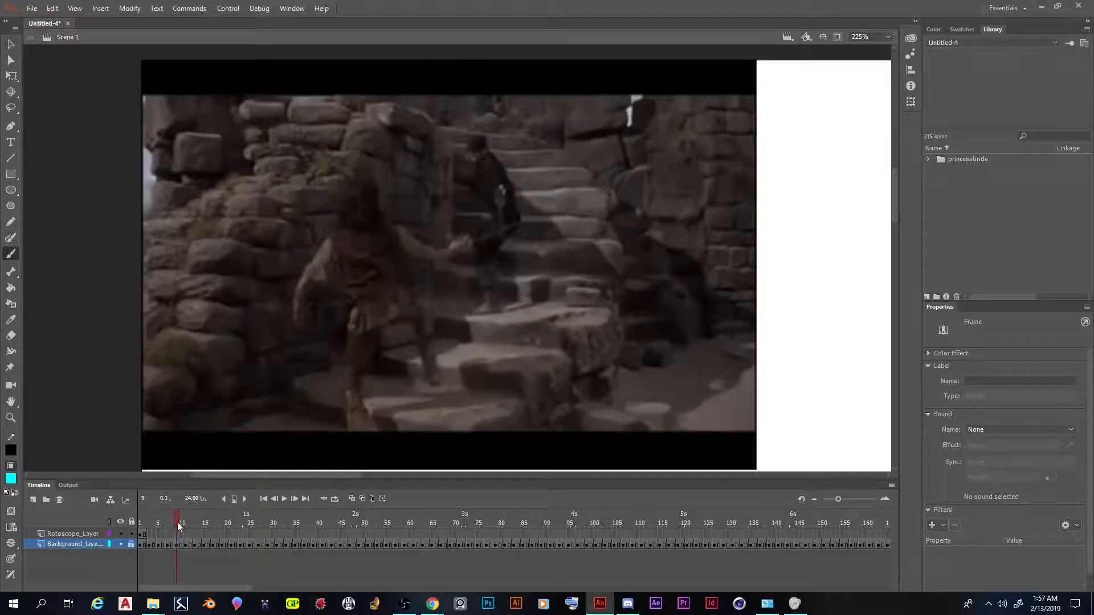
pyautogui.moveTo(177, 522); pyautogui.dragTo(145, 515)
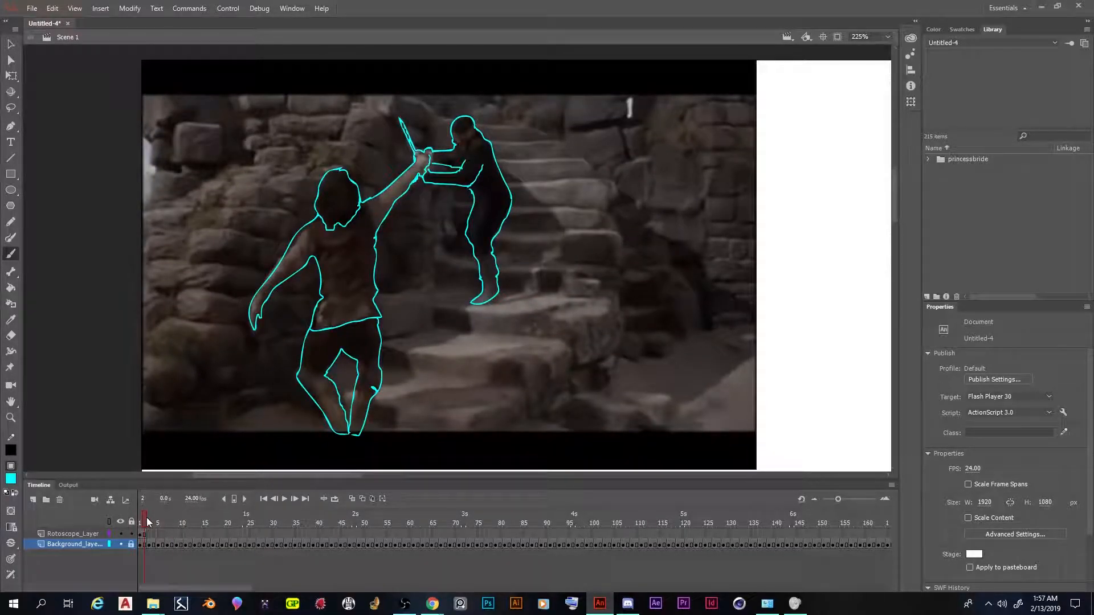
pyautogui.click(148, 517)
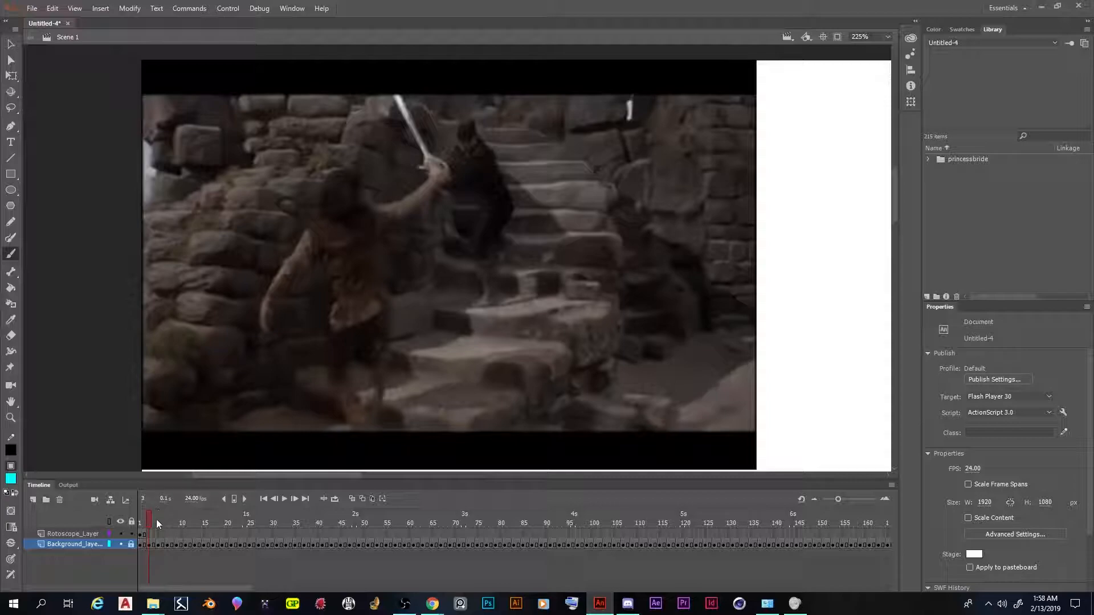
pyautogui.moveTo(153, 524)
pyautogui.mouseDown()
pyautogui.moveTo(164, 524)
pyautogui.moveTo(141, 525)
pyautogui.mouseUp()
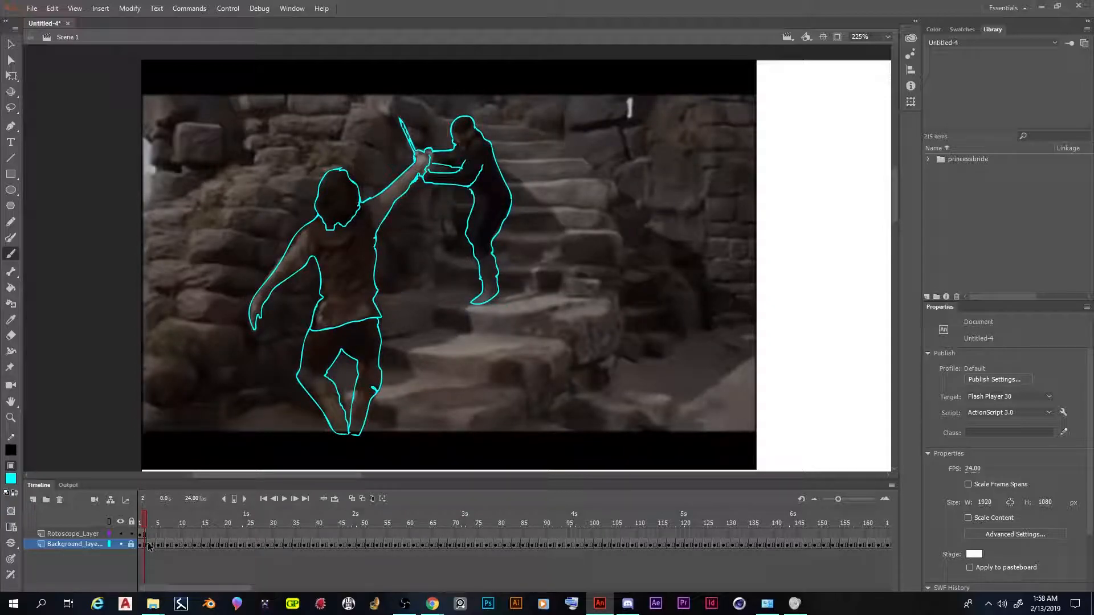
pyautogui.click(146, 524)
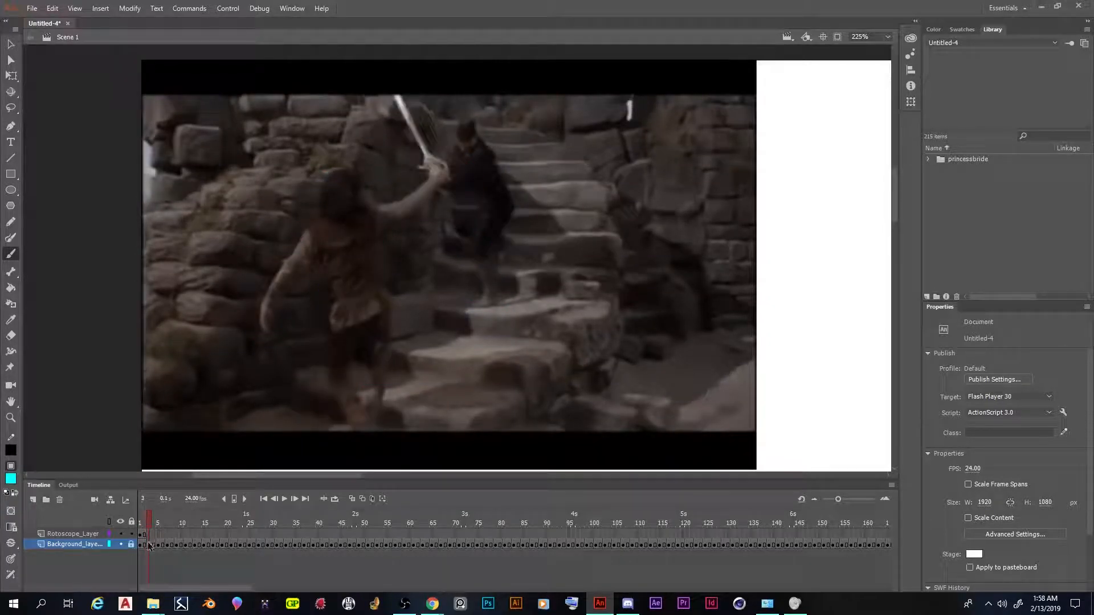
# Insert a blank keyframe at frame 3 of the rotoscope layer
pyautogui.click(147, 535)
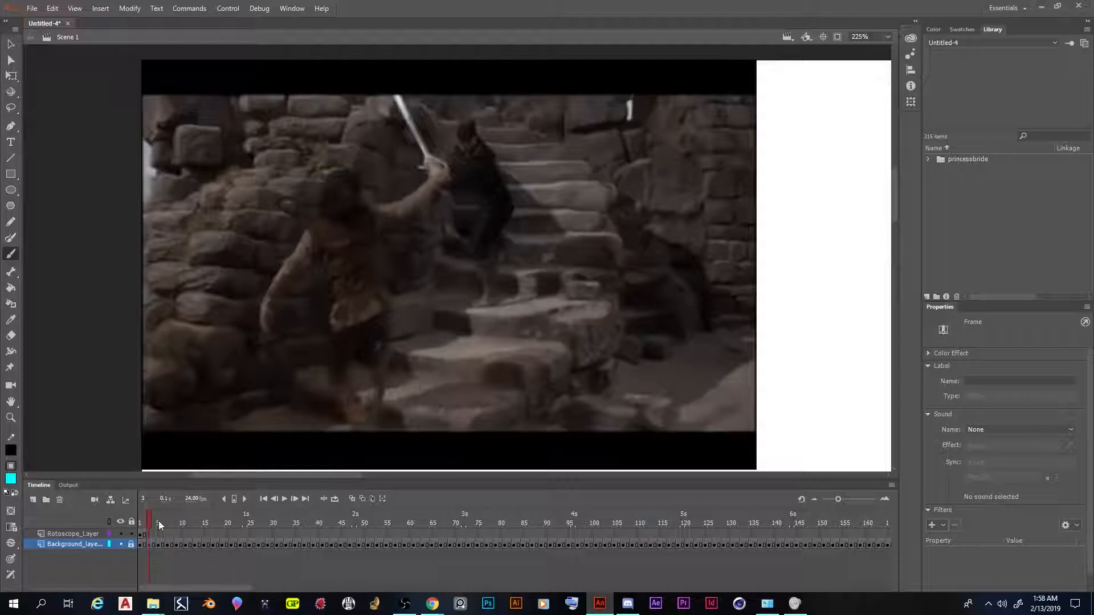
pyautogui.click(150, 535)
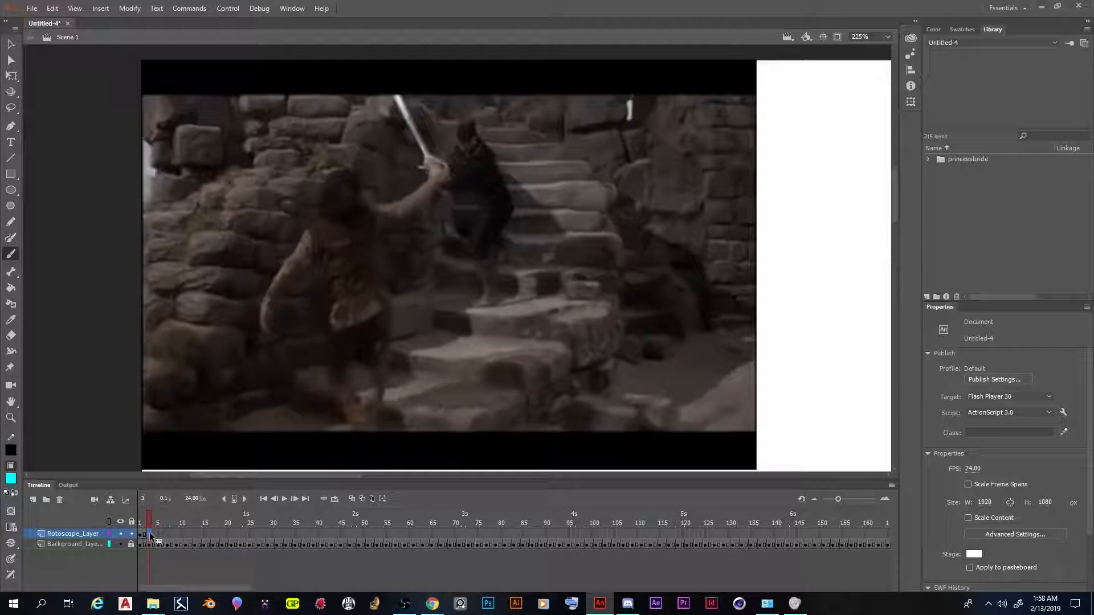
pyautogui.rightClick(149, 533)
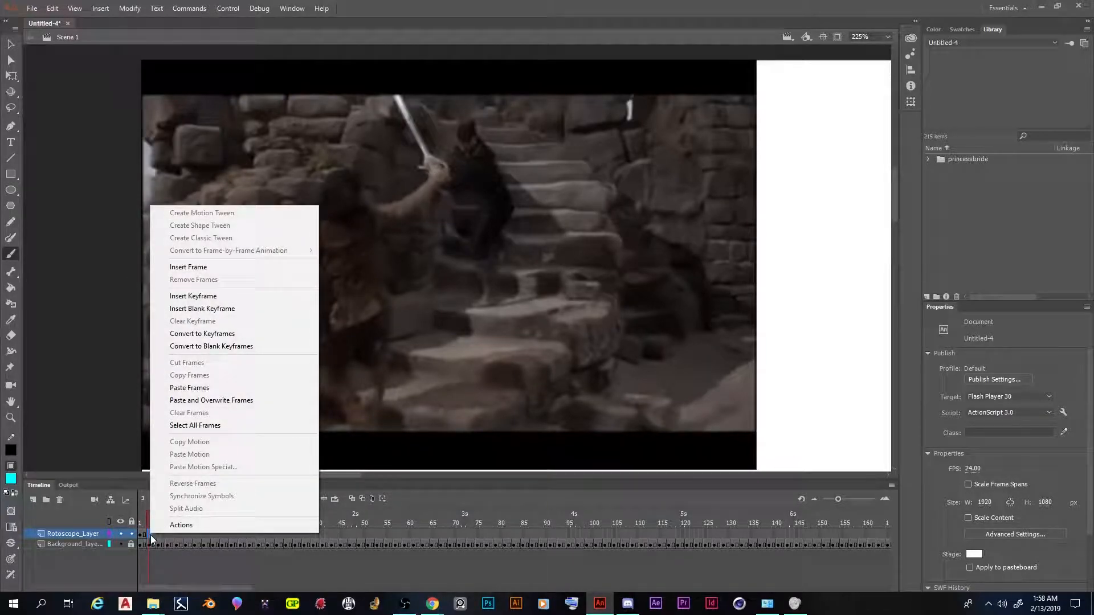
pyautogui.click(257, 308)
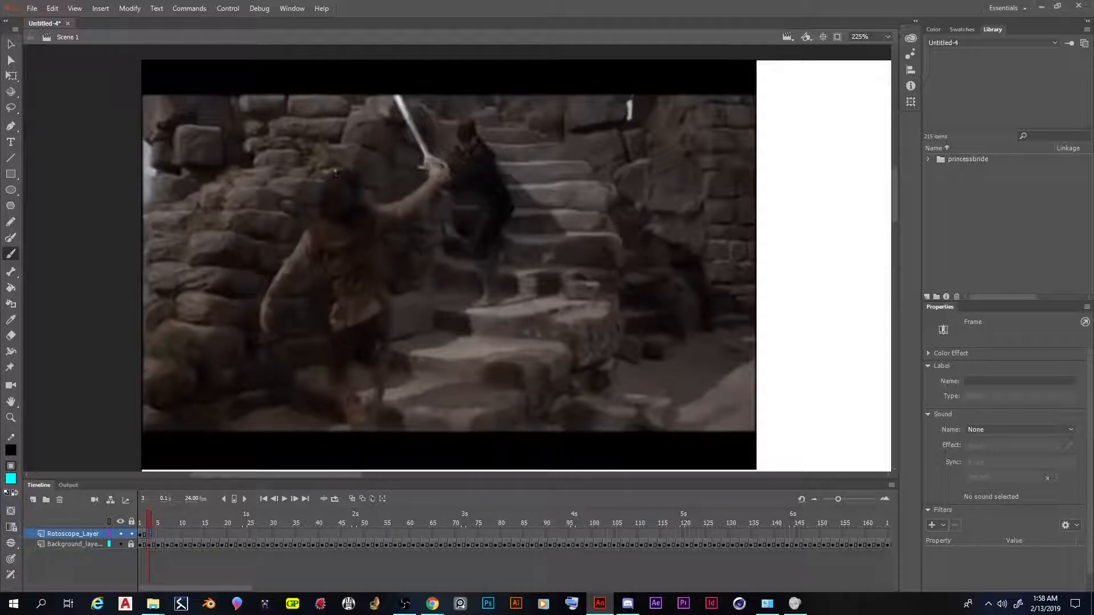
# Trace the foreground fighter's head, lowered arm, torso and legs on frame 3 of the rotoscope layer
pyautogui.moveTo(340, 171)
pyautogui.mouseDown()
pyautogui.moveTo(324, 179)
pyautogui.moveTo(316, 217)
pyautogui.moveTo(333, 224)
pyautogui.moveTo(359, 208)
pyautogui.moveTo(341, 172)
pyautogui.mouseUp()
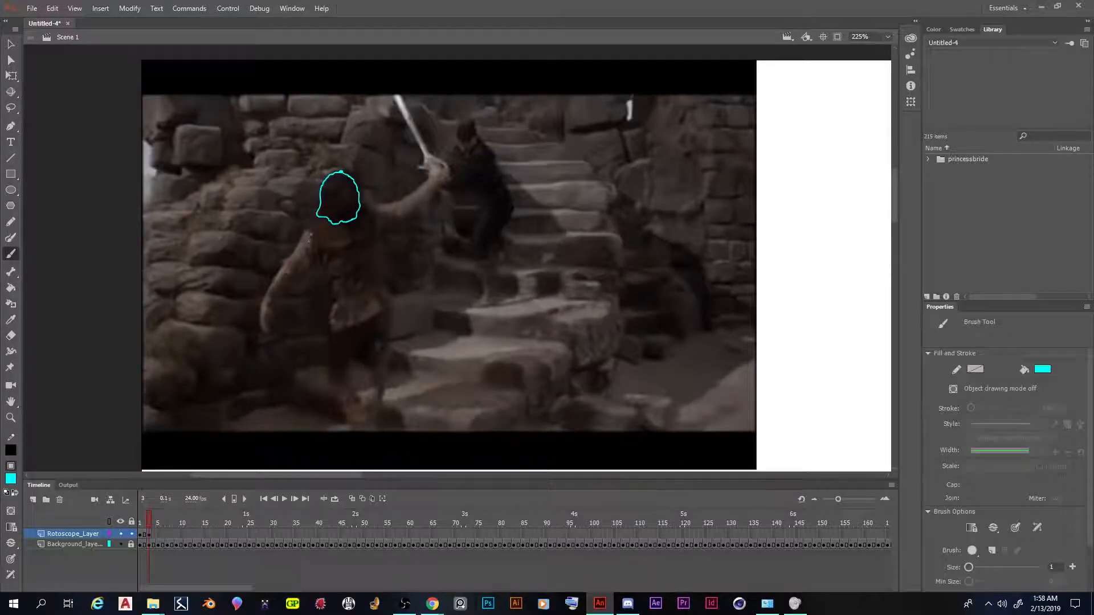
pyautogui.moveTo(316, 218); pyautogui.dragTo(307, 226)
pyautogui.moveTo(299, 240)
pyautogui.mouseDown()
pyautogui.moveTo(260, 307)
pyautogui.moveTo(263, 334)
pyautogui.moveTo(315, 259)
pyautogui.moveTo(325, 328)
pyautogui.moveTo(340, 330)
pyautogui.moveTo(391, 301)
pyautogui.moveTo(377, 275)
pyautogui.moveTo(378, 227)
pyautogui.mouseUp()
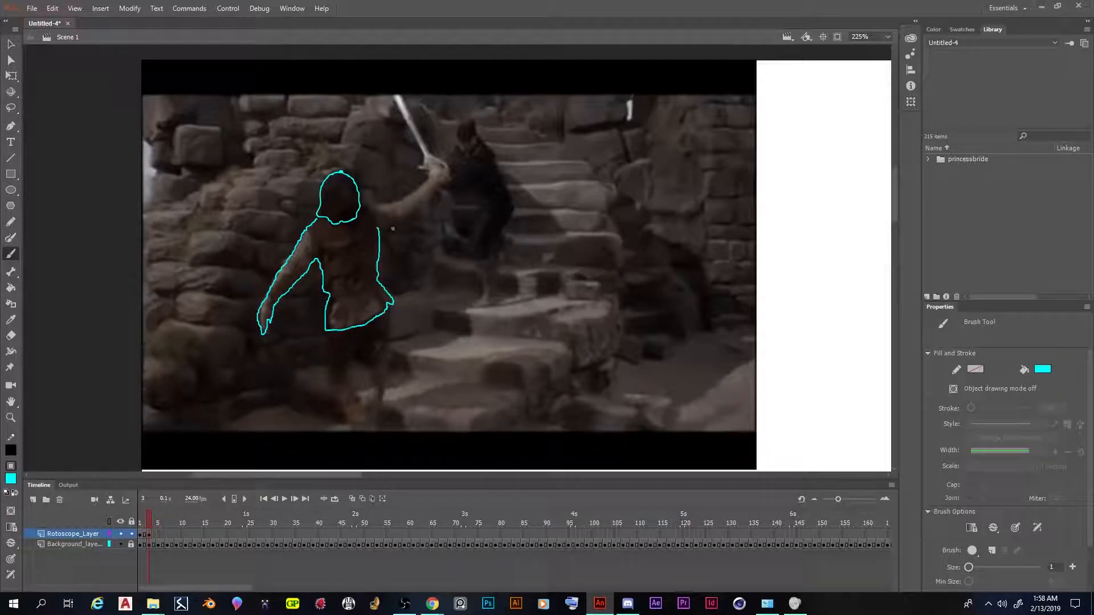
pyautogui.moveTo(326, 331)
pyautogui.mouseDown()
pyautogui.moveTo(326, 390)
pyautogui.moveTo(357, 431)
pyautogui.mouseUp()
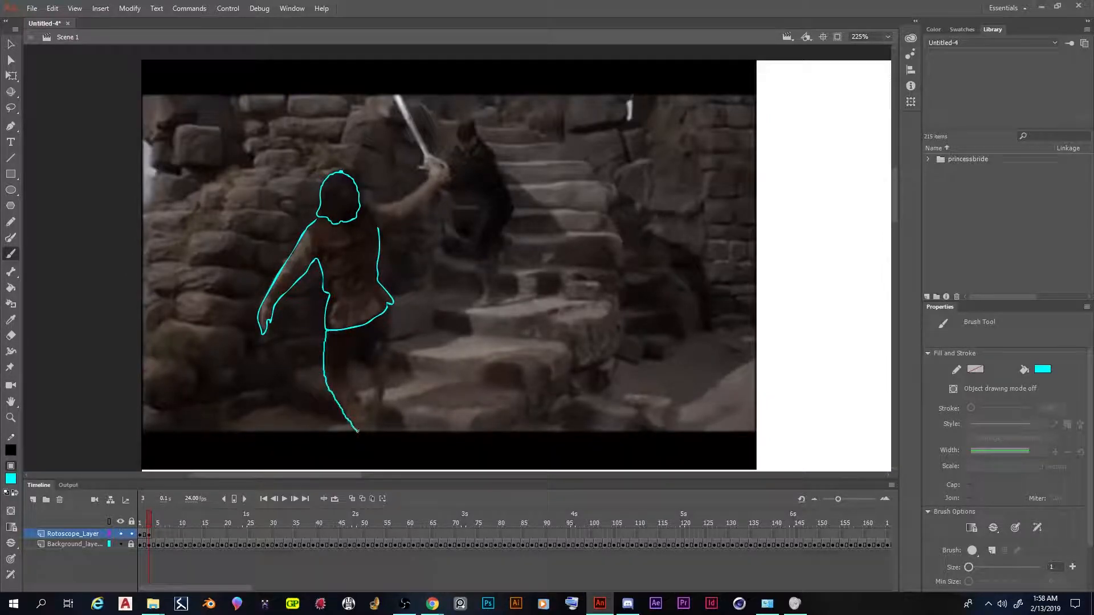
pyautogui.moveTo(347, 374)
pyautogui.mouseDown()
pyautogui.moveTo(362, 343)
pyautogui.moveTo(372, 418)
pyautogui.mouseUp()
pyautogui.moveTo(390, 306); pyautogui.dragTo(376, 431)
pyautogui.moveTo(347, 369); pyautogui.dragTo(375, 430)
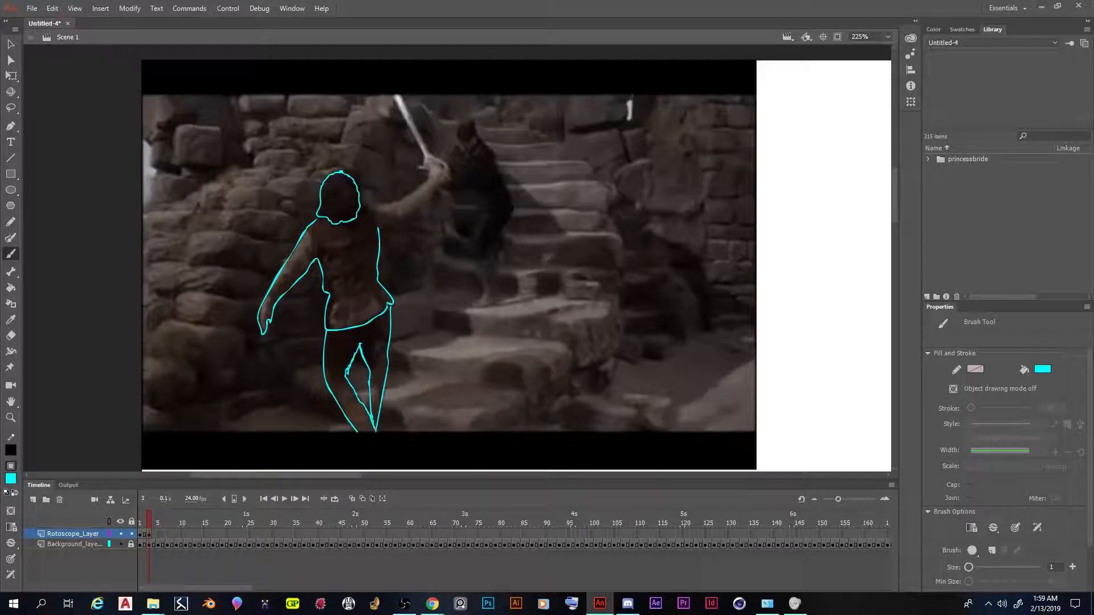
# Outline the foreground fighter's raised arm, the background fighter and the raised sword on frame 3
pyautogui.moveTo(362, 203)
pyautogui.mouseDown()
pyautogui.moveTo(391, 202)
pyautogui.moveTo(429, 180)
pyautogui.mouseUp()
pyautogui.moveTo(378, 227)
pyautogui.mouseDown()
pyautogui.moveTo(441, 185)
pyautogui.moveTo(468, 183)
pyautogui.moveTo(479, 205)
pyautogui.moveTo(473, 304)
pyautogui.moveTo(497, 302)
pyautogui.moveTo(494, 255)
pyautogui.moveTo(513, 200)
pyautogui.moveTo(472, 121)
pyautogui.moveTo(434, 158)
pyautogui.mouseUp()
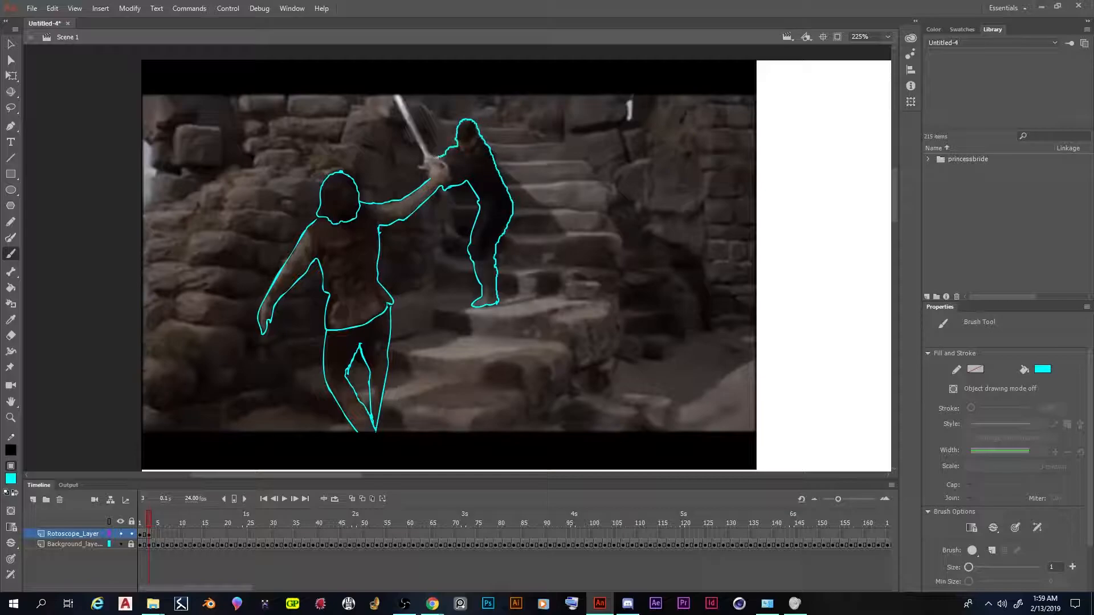
pyautogui.moveTo(389, 93); pyautogui.dragTo(430, 177)
pyautogui.moveTo(404, 98); pyautogui.dragTo(427, 152)
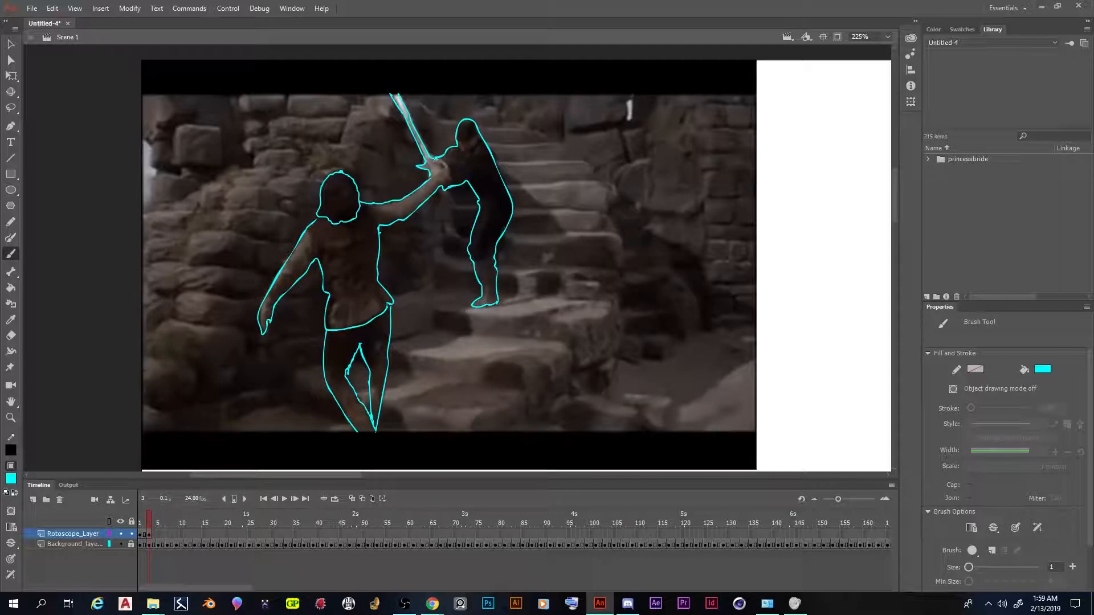
# Finish outlining the hand on the sword hilt and extend the frame 3 drawing by one frame
pyautogui.moveTo(447, 162)
pyautogui.mouseDown()
pyautogui.moveTo(446, 182)
pyautogui.moveTo(439, 165)
pyautogui.mouseUp()
pyautogui.rightClick(147, 536)
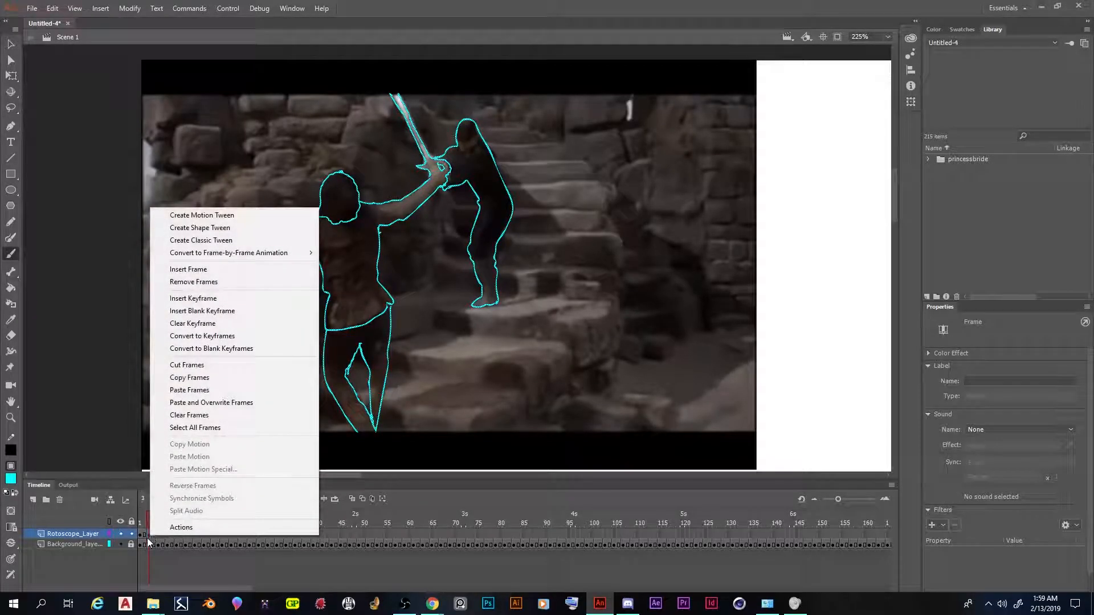
pyautogui.click(233, 270)
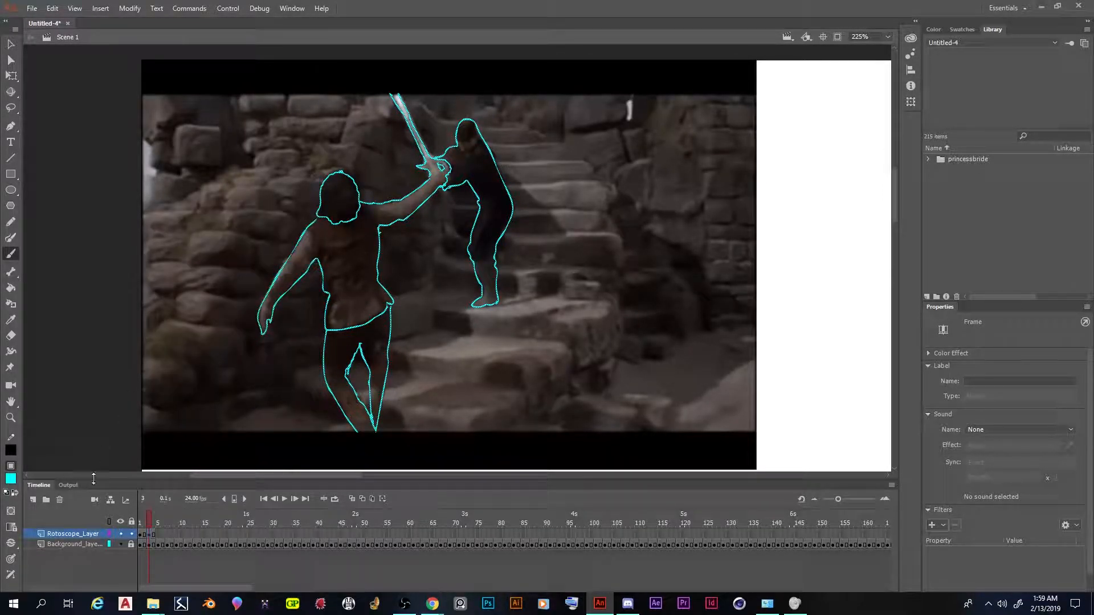
# Insert a blank keyframe at frame 5 of the rotoscope layer
pyautogui.moveTo(143, 518)
pyautogui.mouseDown()
pyautogui.moveTo(164, 515)
pyautogui.moveTo(155, 514)
pyautogui.mouseUp()
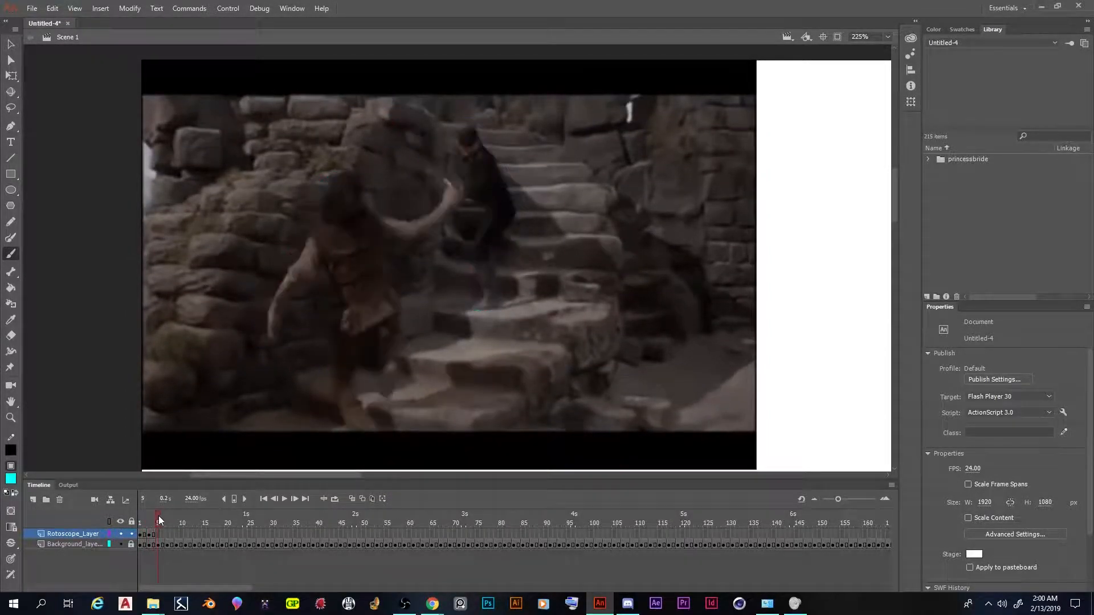
pyautogui.rightClick(156, 532)
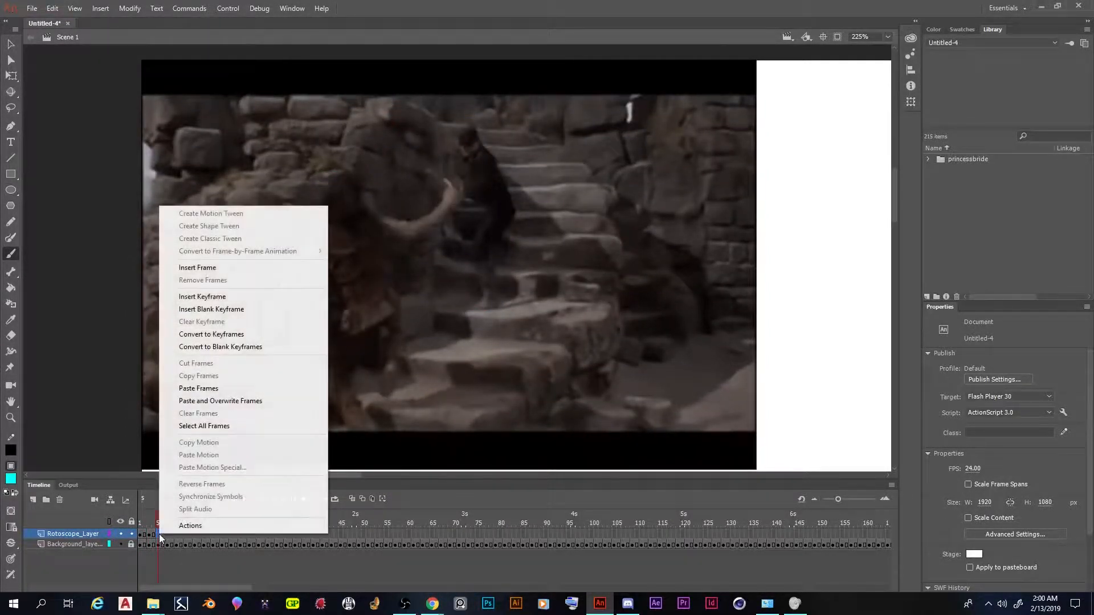
pyautogui.click(231, 307)
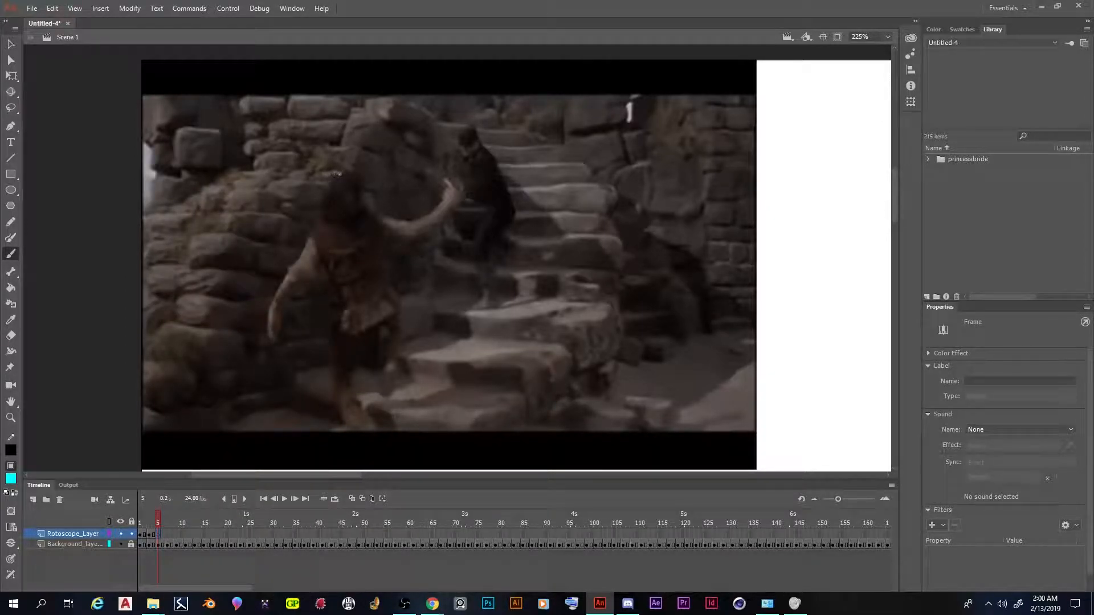
# Trace the foreground fighter's head, lowered arm, torso and both legs on frame 5 of the rotoscope layer
pyautogui.moveTo(344, 172)
pyautogui.mouseDown()
pyautogui.moveTo(325, 185)
pyautogui.moveTo(320, 210)
pyautogui.moveTo(351, 223)
pyautogui.moveTo(364, 215)
pyautogui.moveTo(343, 172)
pyautogui.mouseUp()
pyautogui.moveTo(320, 221)
pyautogui.mouseDown()
pyautogui.moveTo(273, 302)
pyautogui.moveTo(268, 338)
pyautogui.moveTo(322, 264)
pyautogui.moveTo(339, 308)
pyautogui.moveTo(329, 353)
pyautogui.moveTo(350, 429)
pyautogui.mouseUp()
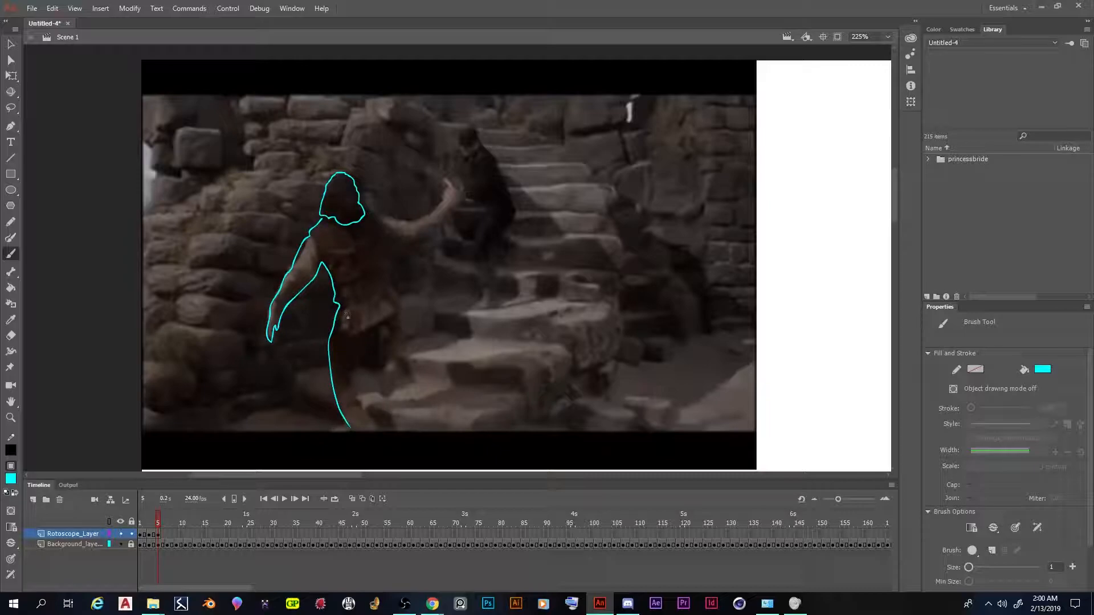
pyautogui.moveTo(353, 382)
pyautogui.mouseDown()
pyautogui.moveTo(373, 330)
pyautogui.moveTo(341, 334)
pyautogui.moveTo(368, 331)
pyautogui.moveTo(400, 302)
pyautogui.moveTo(384, 241)
pyautogui.mouseUp()
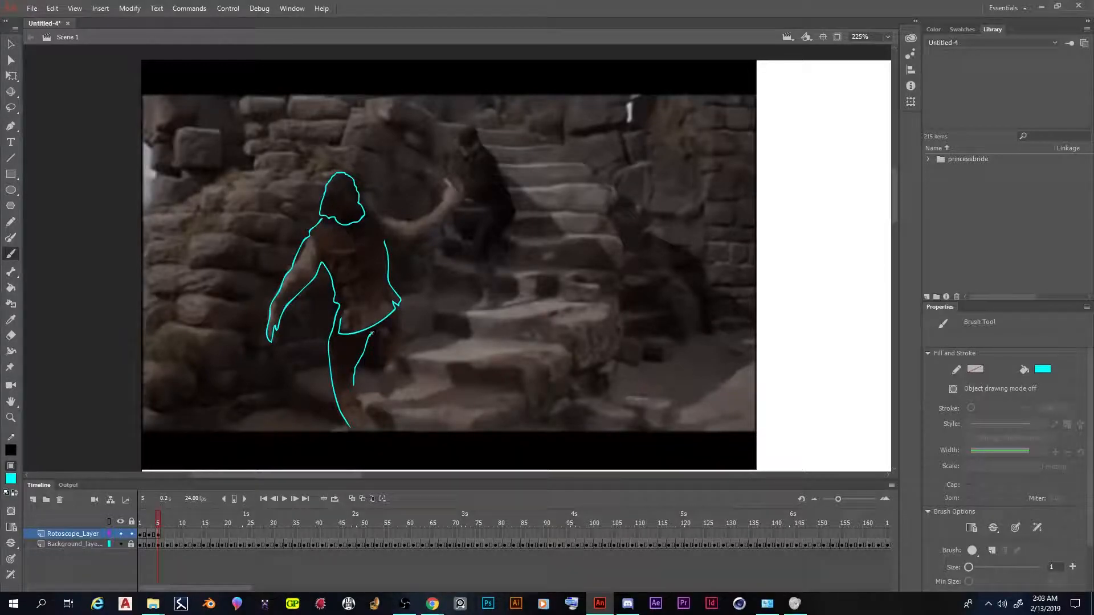
pyautogui.moveTo(373, 330)
pyautogui.mouseDown()
pyautogui.moveTo(372, 391)
pyautogui.moveTo(383, 397)
pyautogui.moveTo(399, 376)
pyautogui.moveTo(401, 308)
pyautogui.mouseUp()
pyautogui.moveTo(353, 378)
pyautogui.mouseDown()
pyautogui.moveTo(372, 430)
pyautogui.moveTo(349, 428)
pyautogui.mouseUp()
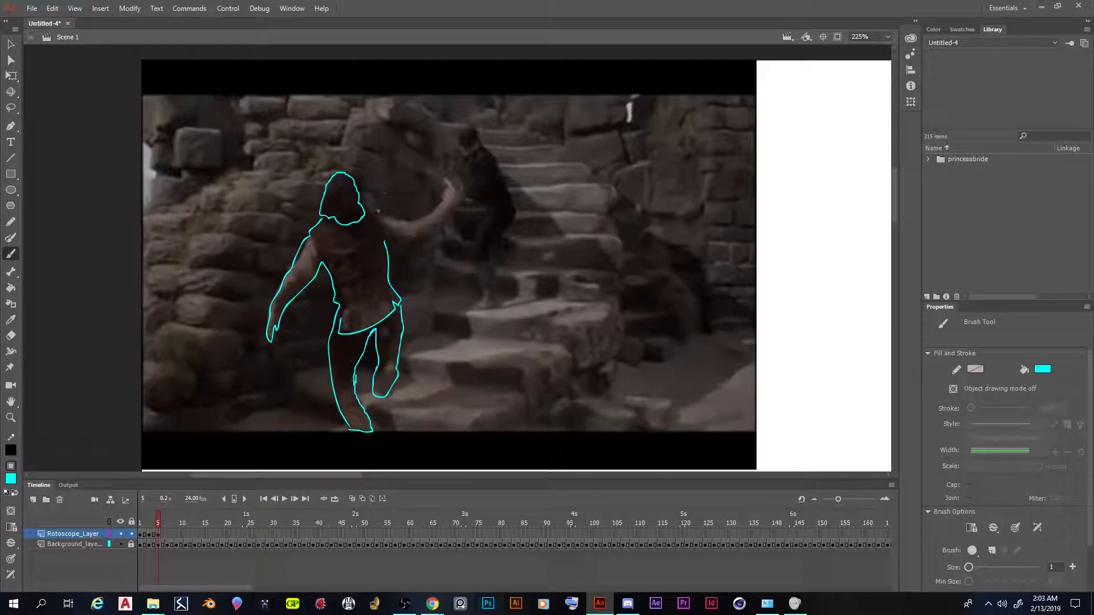
# Outline the foreground fighter's outstretched arm and hand and the whole background fighter on frame 5
pyautogui.moveTo(363, 209)
pyautogui.mouseDown()
pyautogui.moveTo(417, 222)
pyautogui.moveTo(440, 205)
pyautogui.mouseUp()
pyautogui.moveTo(385, 242)
pyautogui.mouseDown()
pyautogui.moveTo(423, 238)
pyautogui.moveTo(458, 202)
pyautogui.moveTo(435, 207)
pyautogui.moveTo(446, 180)
pyautogui.mouseUp()
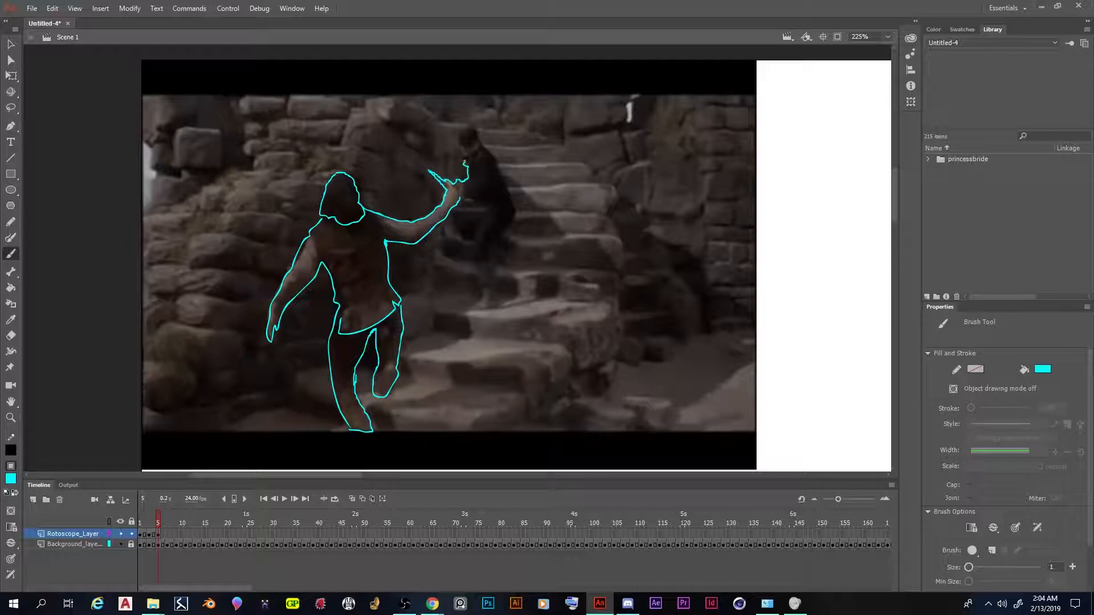
pyautogui.moveTo(460, 150)
pyautogui.mouseDown()
pyautogui.moveTo(471, 126)
pyautogui.moveTo(506, 186)
pyautogui.moveTo(515, 214)
pyautogui.moveTo(492, 258)
pyautogui.mouseUp()
pyautogui.moveTo(465, 199)
pyautogui.mouseDown()
pyautogui.moveTo(478, 231)
pyautogui.moveTo(468, 255)
pyautogui.moveTo(492, 258)
pyautogui.mouseUp()
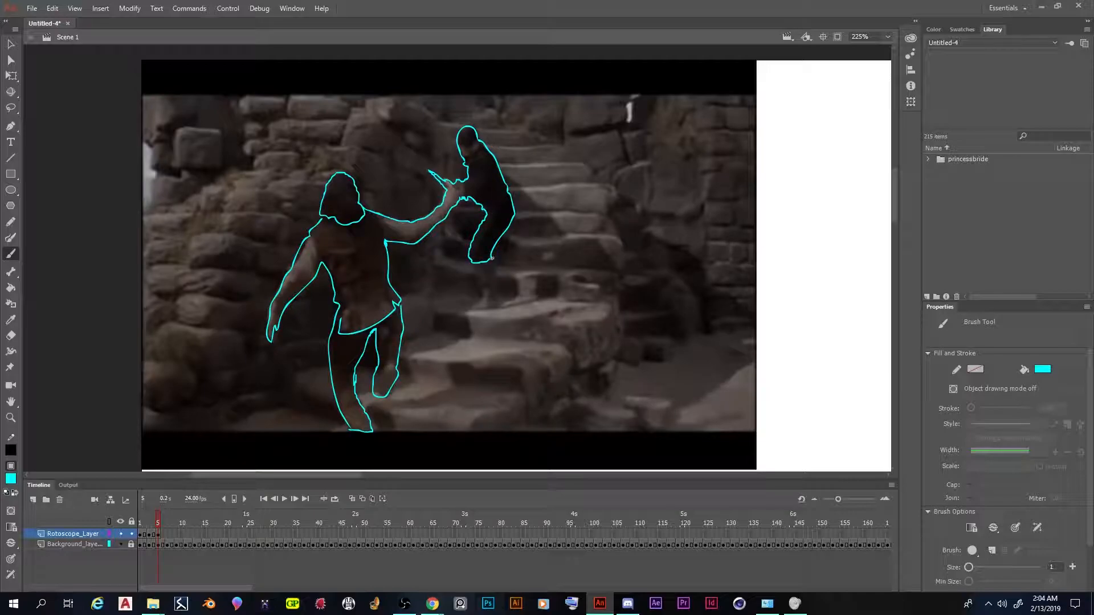
pyautogui.moveTo(474, 263); pyautogui.dragTo(476, 278)
pyautogui.moveTo(480, 302)
pyautogui.mouseDown()
pyautogui.moveTo(472, 310)
pyautogui.moveTo(486, 311)
pyautogui.mouseUp()
pyautogui.moveTo(493, 286); pyautogui.dragTo(491, 257)
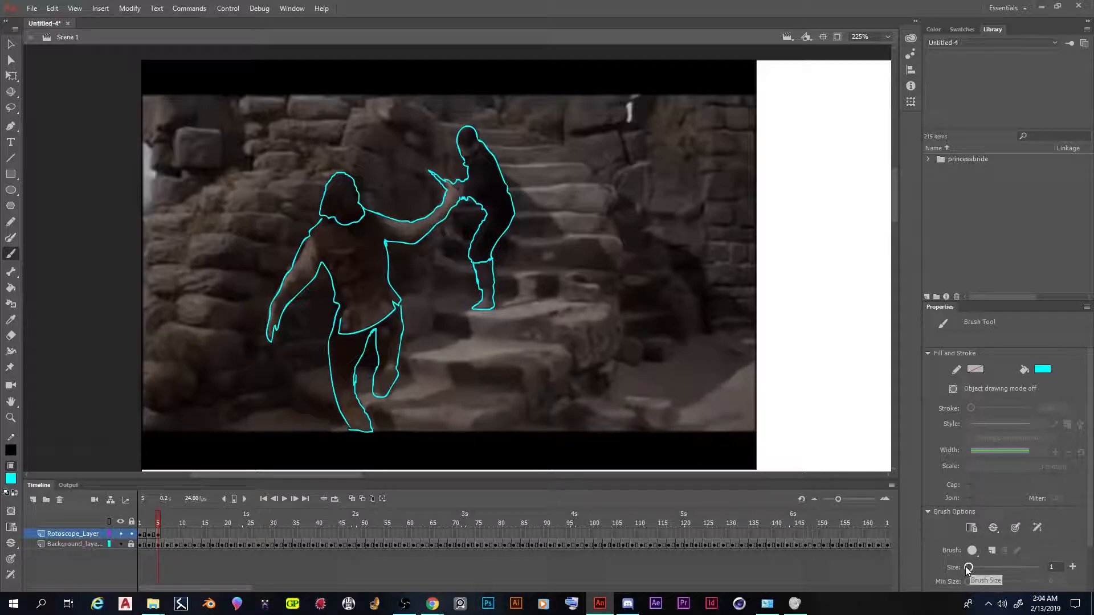
pyautogui.moveTo(968, 567); pyautogui.dragTo(968, 568)
# Extend the frame 5 drawing by one frame and insert a blank keyframe at frame 7 of the rotoscope layer
pyautogui.rightClick(158, 535)
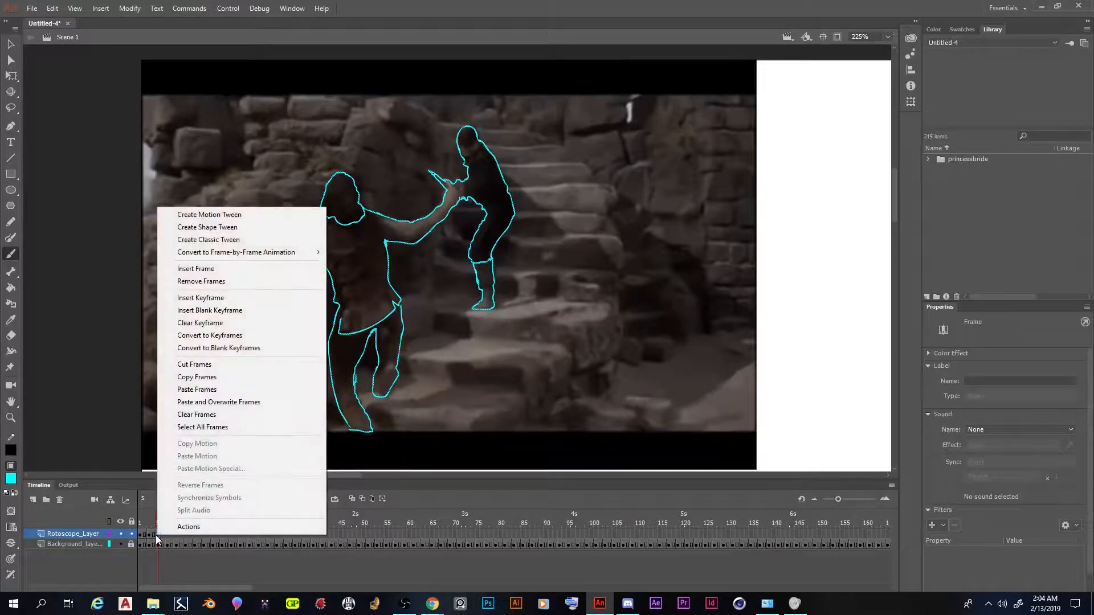
pyautogui.click(251, 270)
pyautogui.moveTo(159, 524)
pyautogui.mouseDown()
pyautogui.moveTo(140, 523)
pyautogui.moveTo(167, 524)
pyautogui.mouseUp()
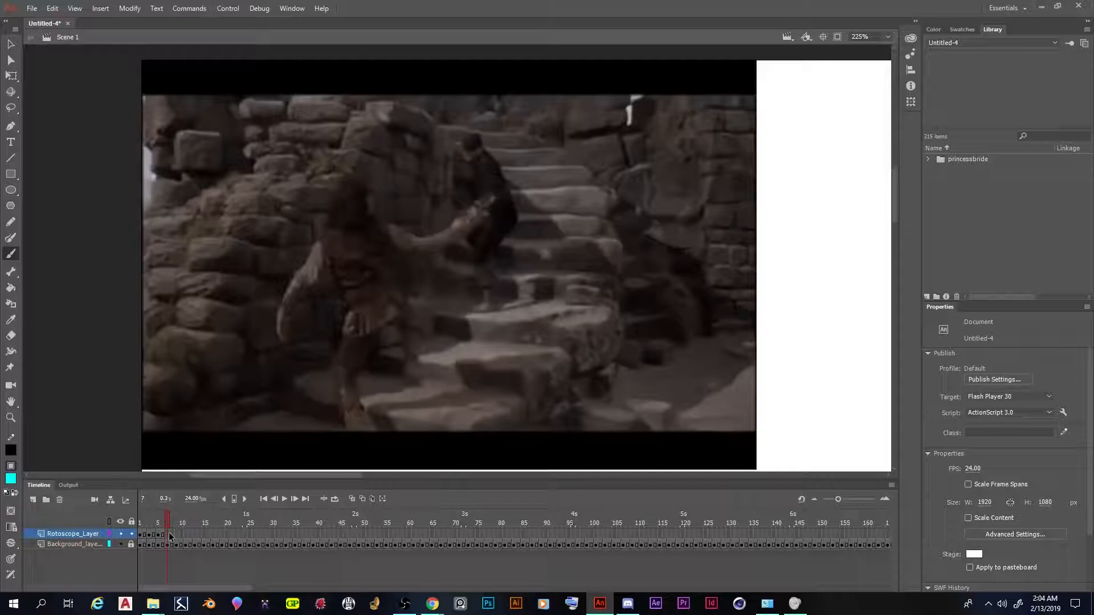
pyautogui.rightClick(169, 535)
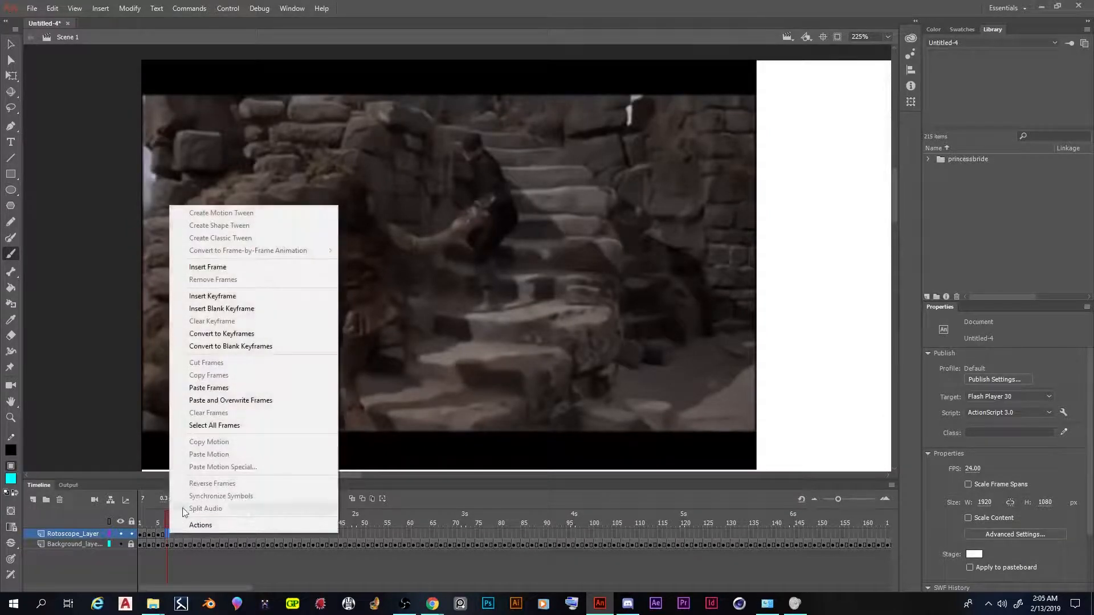
pyautogui.click(245, 313)
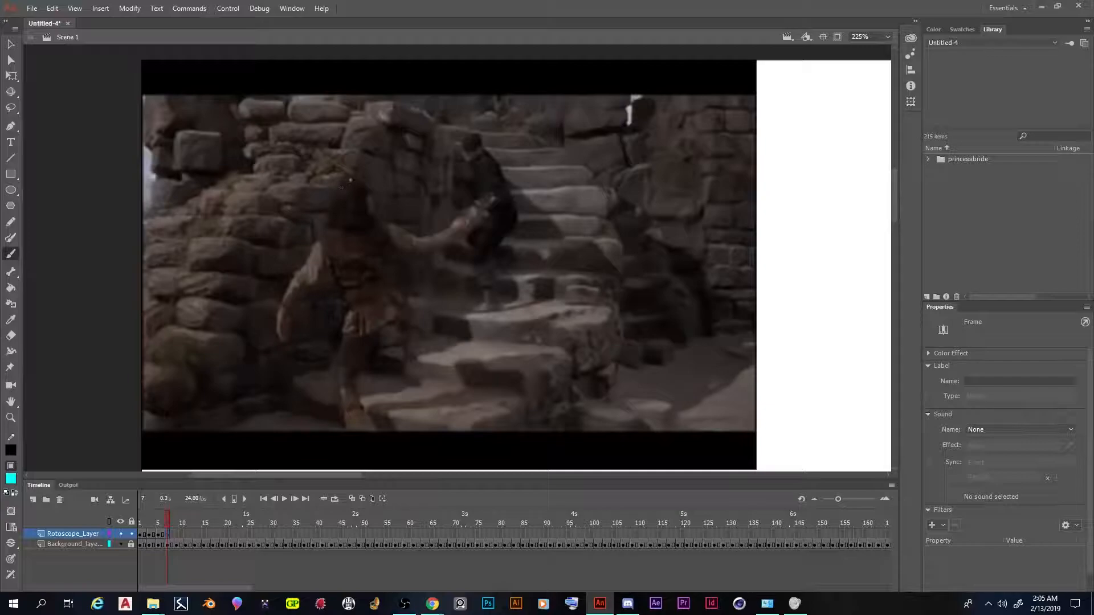
# Trace the foreground fighter's head, torso and both arms on frame 7 of the rotoscope layer
pyautogui.moveTo(359, 178)
pyautogui.mouseDown()
pyautogui.moveTo(337, 190)
pyautogui.moveTo(292, 275)
pyautogui.moveTo(279, 339)
pyautogui.moveTo(288, 340)
pyautogui.moveTo(328, 265)
pyautogui.moveTo(346, 334)
pyautogui.moveTo(373, 330)
pyautogui.moveTo(411, 306)
pyautogui.moveTo(388, 249)
pyautogui.moveTo(432, 255)
pyautogui.moveTo(464, 234)
pyautogui.mouseUp()
pyautogui.moveTo(358, 180)
pyautogui.mouseDown()
pyautogui.moveTo(374, 215)
pyautogui.moveTo(359, 230)
pyautogui.moveTo(327, 221)
pyautogui.mouseUp()
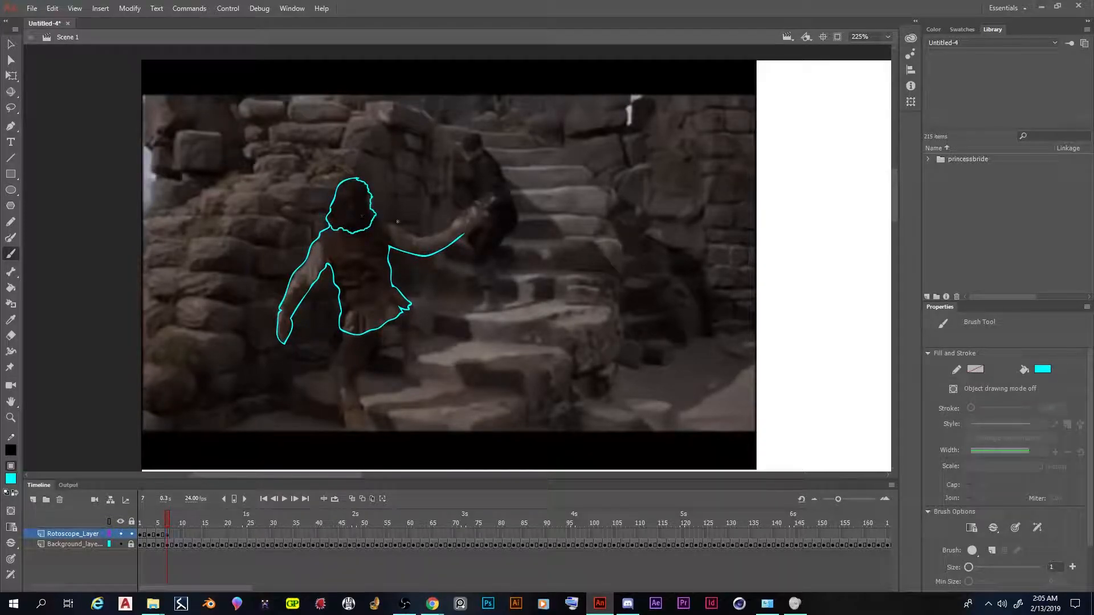
pyautogui.moveTo(165, 518)
pyautogui.mouseDown()
pyautogui.moveTo(145, 518)
pyautogui.moveTo(167, 526)
pyautogui.mouseUp()
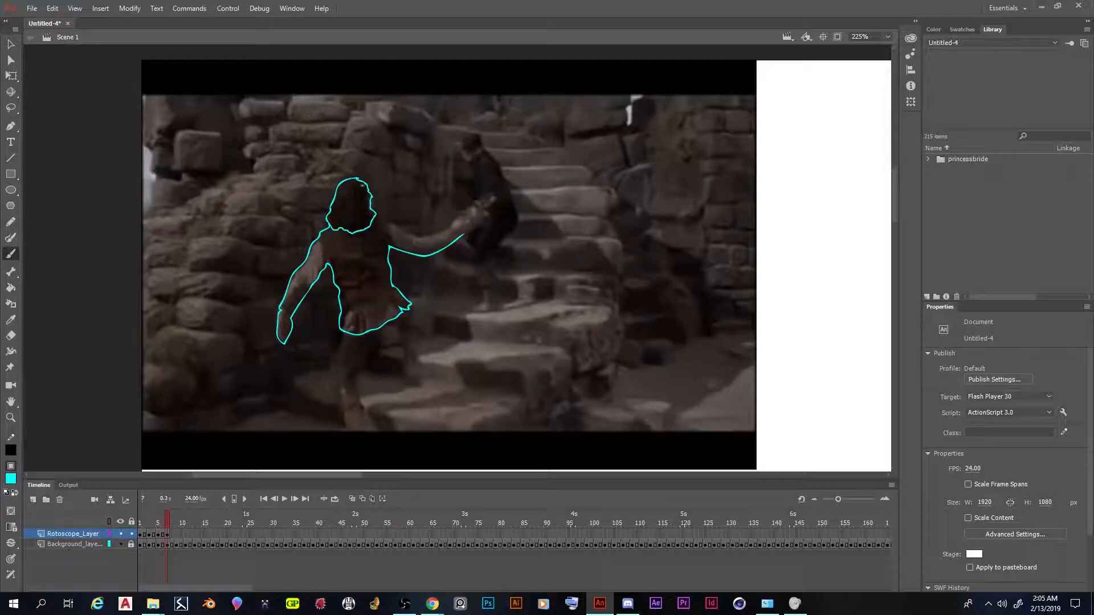
pyautogui.moveTo(375, 217)
pyautogui.mouseDown()
pyautogui.moveTo(419, 237)
pyautogui.moveTo(467, 215)
pyautogui.moveTo(482, 221)
pyautogui.mouseUp()
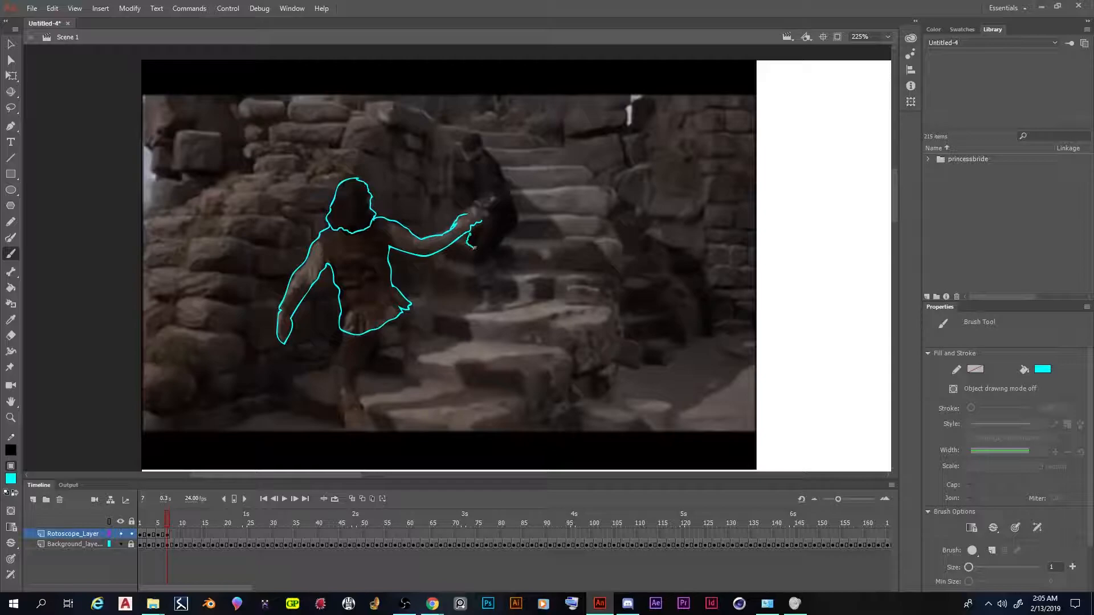
# Outline the background fighter's head, body, arm and legs on frame 7
pyautogui.moveTo(479, 232)
pyautogui.mouseDown()
pyautogui.moveTo(481, 297)
pyautogui.moveTo(472, 308)
pyautogui.moveTo(497, 306)
pyautogui.moveTo(494, 266)
pyautogui.mouseUp()
pyautogui.moveTo(507, 257)
pyautogui.mouseDown()
pyautogui.moveTo(515, 225)
pyautogui.moveTo(510, 190)
pyautogui.moveTo(473, 130)
pyautogui.moveTo(462, 148)
pyautogui.moveTo(492, 193)
pyautogui.mouseUp()
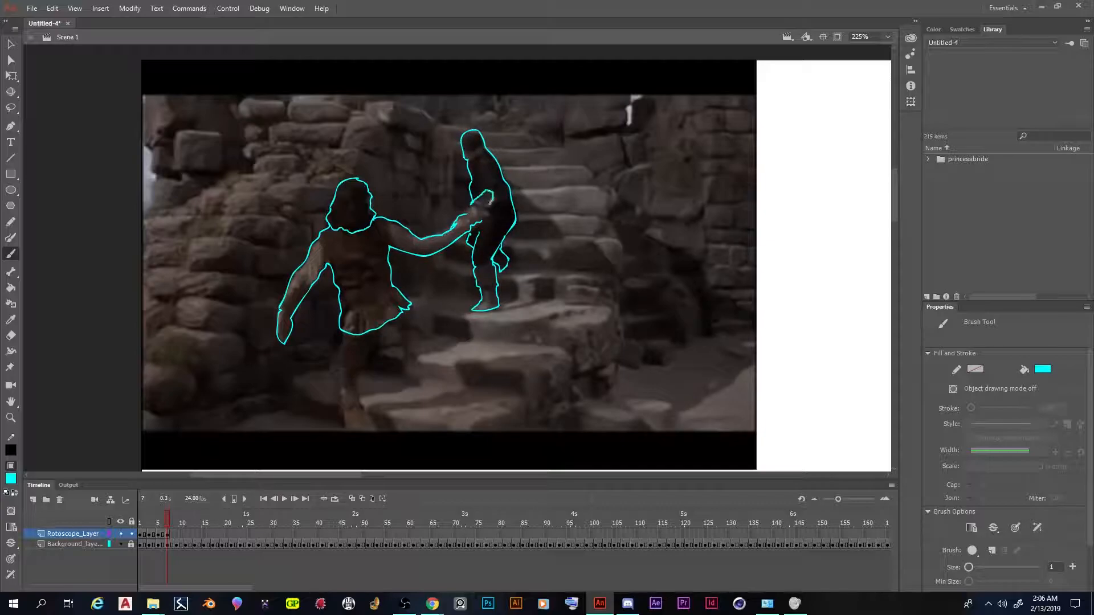
pyautogui.moveTo(496, 175); pyautogui.dragTo(496, 173)
pyautogui.hotkey('ctrl', 'z')
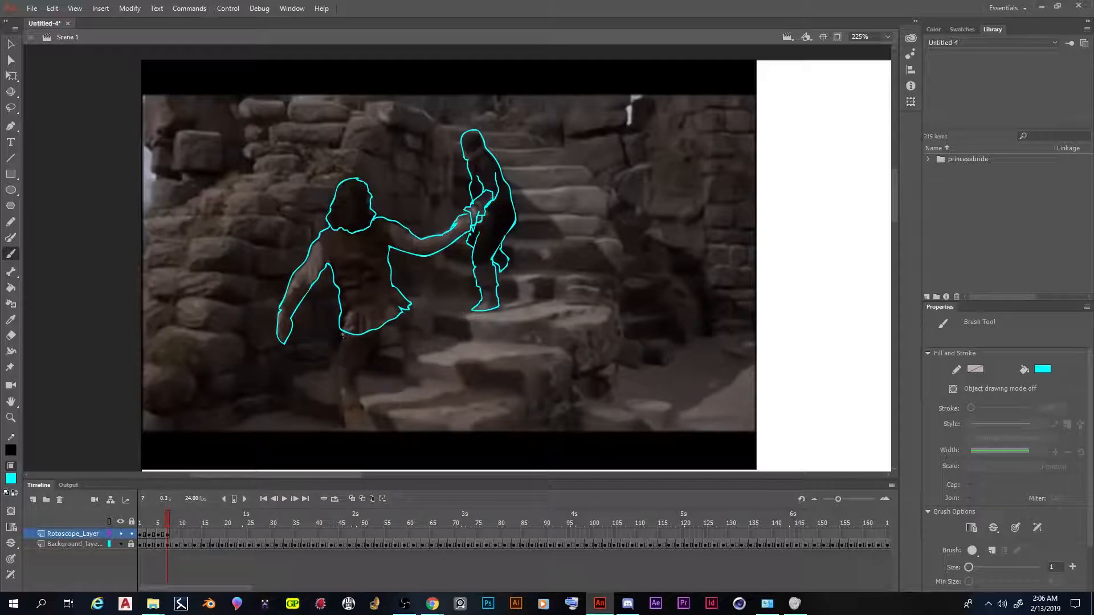
# Trace the foreground fighter's standing leg and raised leg below the tunic on frame 7
pyautogui.moveTo(343, 330); pyautogui.dragTo(346, 431)
pyautogui.moveTo(373, 332)
pyautogui.mouseDown()
pyautogui.moveTo(356, 375)
pyautogui.moveTo(370, 431)
pyautogui.mouseUp()
pyautogui.moveTo(394, 322)
pyautogui.mouseDown()
pyautogui.moveTo(400, 377)
pyautogui.moveTo(416, 379)
pyautogui.moveTo(422, 316)
pyautogui.moveTo(410, 303)
pyautogui.mouseUp()
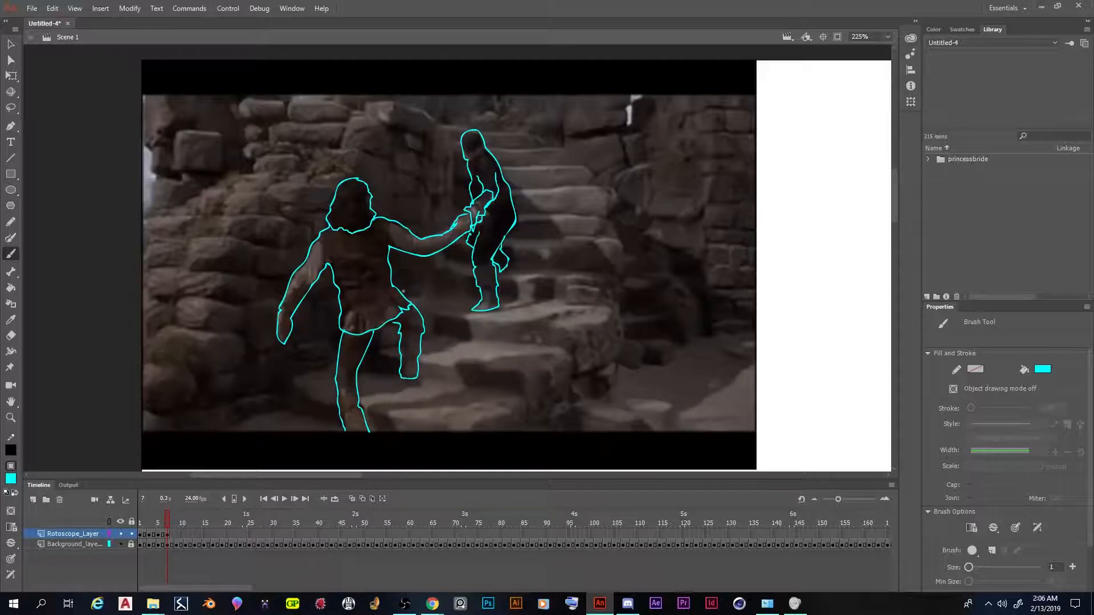
# Extend the frame 7 drawing by one frame and insert a blank keyframe at frame 9 of the rotoscope layer
pyautogui.moveTo(165, 516)
pyautogui.mouseDown()
pyautogui.moveTo(122, 507)
pyautogui.moveTo(176, 510)
pyautogui.moveTo(122, 505)
pyautogui.moveTo(168, 515)
pyautogui.mouseUp()
pyautogui.rightClick(167, 532)
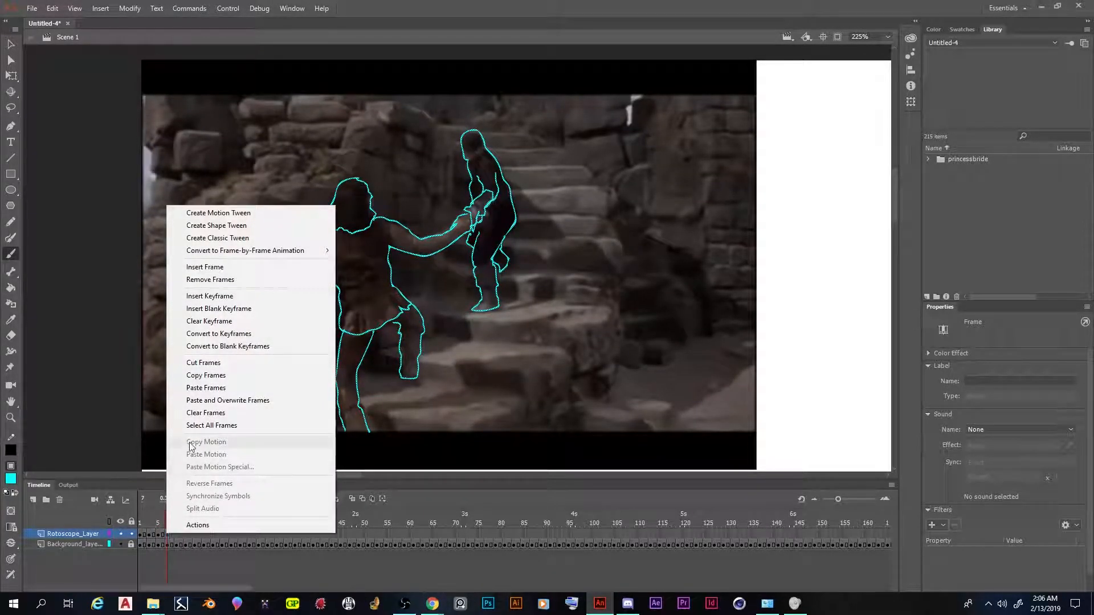
pyautogui.click(251, 267)
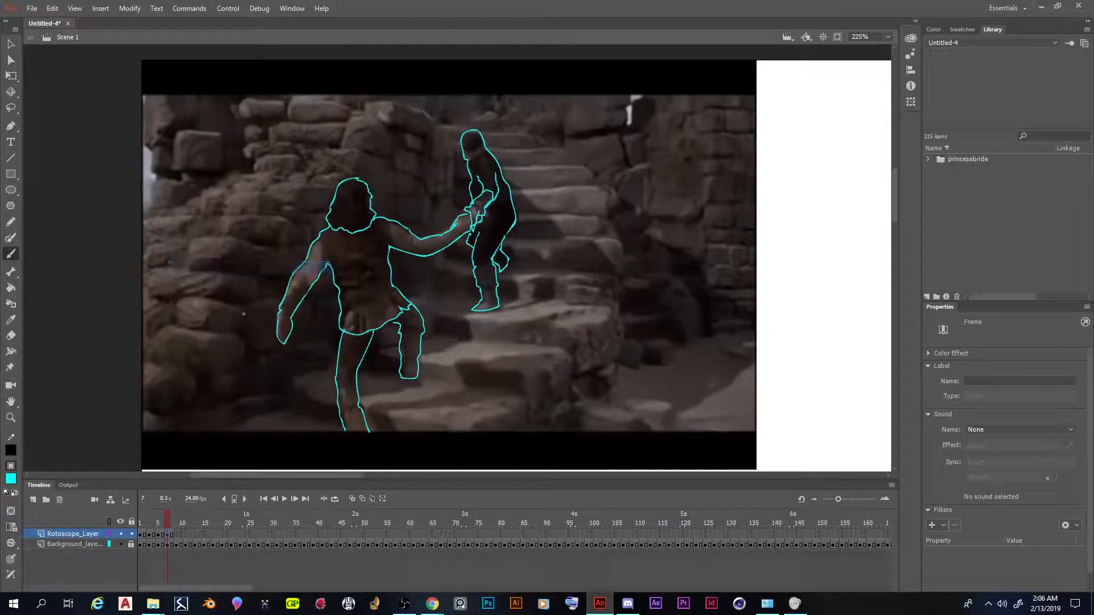
pyautogui.rightClick(174, 534)
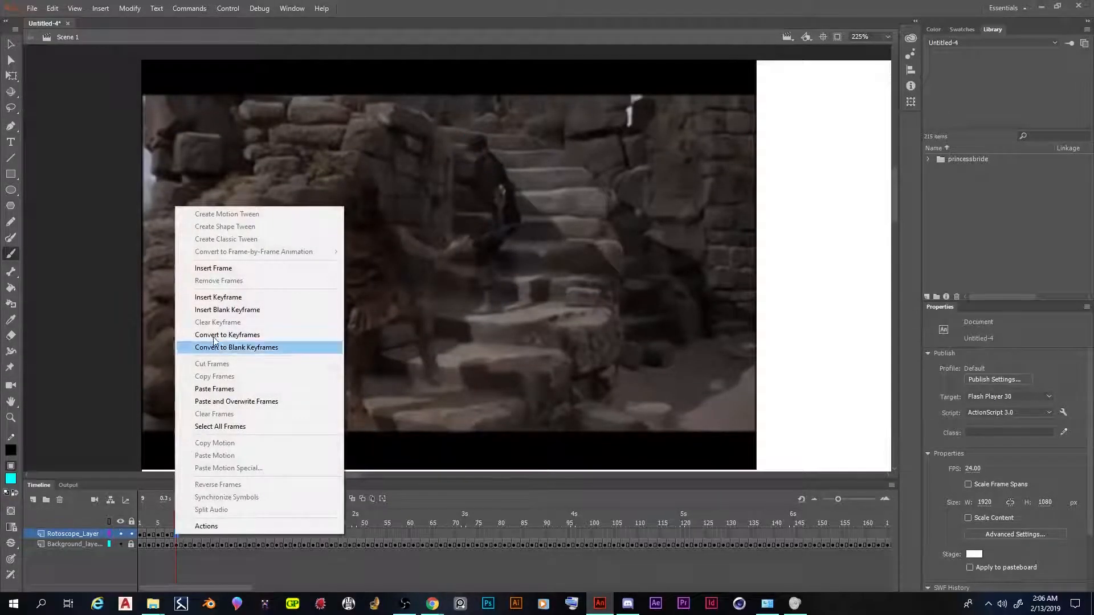
pyautogui.click(227, 309)
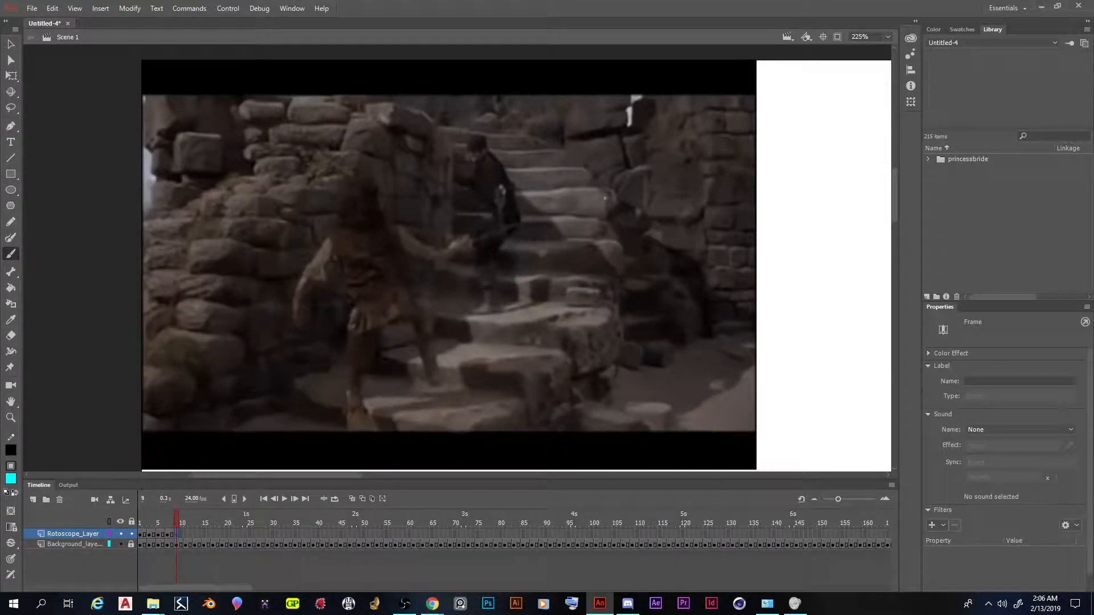
# Trace the foreground fighter's head, torso, both arms and sword on frame 9 of the rotoscope layer
pyautogui.moveTo(363, 184)
pyautogui.mouseDown()
pyautogui.moveTo(335, 219)
pyautogui.moveTo(350, 229)
pyautogui.moveTo(383, 222)
pyautogui.moveTo(370, 186)
pyautogui.mouseUp()
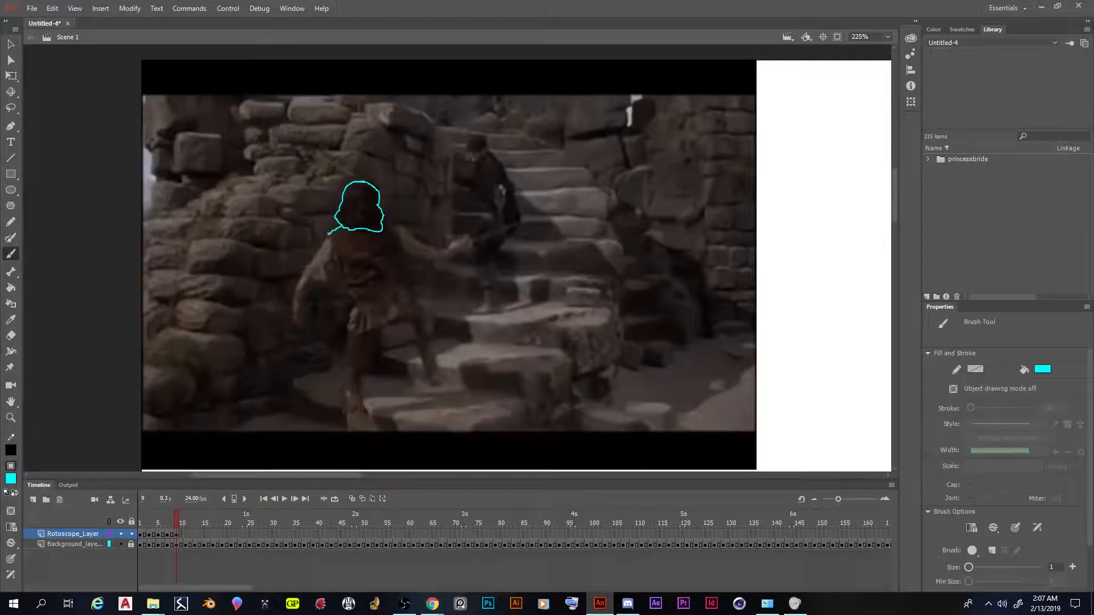
pyautogui.moveTo(322, 240)
pyautogui.mouseDown()
pyautogui.moveTo(292, 313)
pyautogui.moveTo(302, 321)
pyautogui.moveTo(332, 262)
pyautogui.moveTo(344, 335)
pyautogui.moveTo(362, 335)
pyautogui.moveTo(412, 301)
pyautogui.moveTo(398, 274)
pyautogui.moveTo(399, 226)
pyautogui.moveTo(430, 246)
pyautogui.mouseUp()
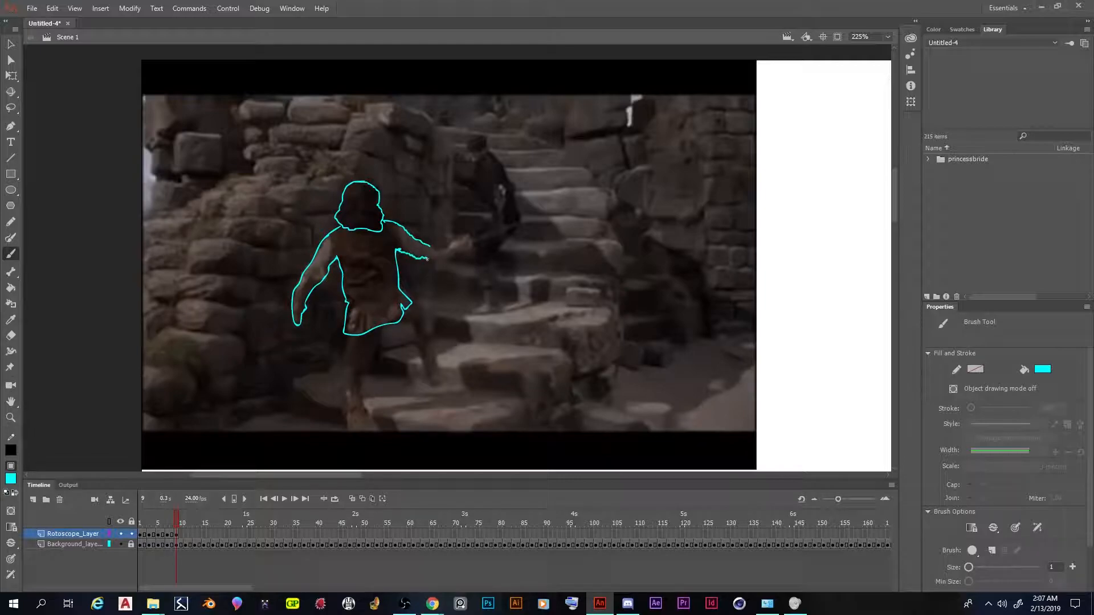
pyautogui.moveTo(446, 259); pyautogui.dragTo(448, 257)
pyautogui.moveTo(453, 242)
pyautogui.mouseDown()
pyautogui.moveTo(515, 224)
pyautogui.moveTo(462, 249)
pyautogui.mouseUp()
# Trace the foreground fighter's standing leg and bent stepping leg on frame 9
pyautogui.moveTo(345, 335); pyautogui.dragTo(347, 432)
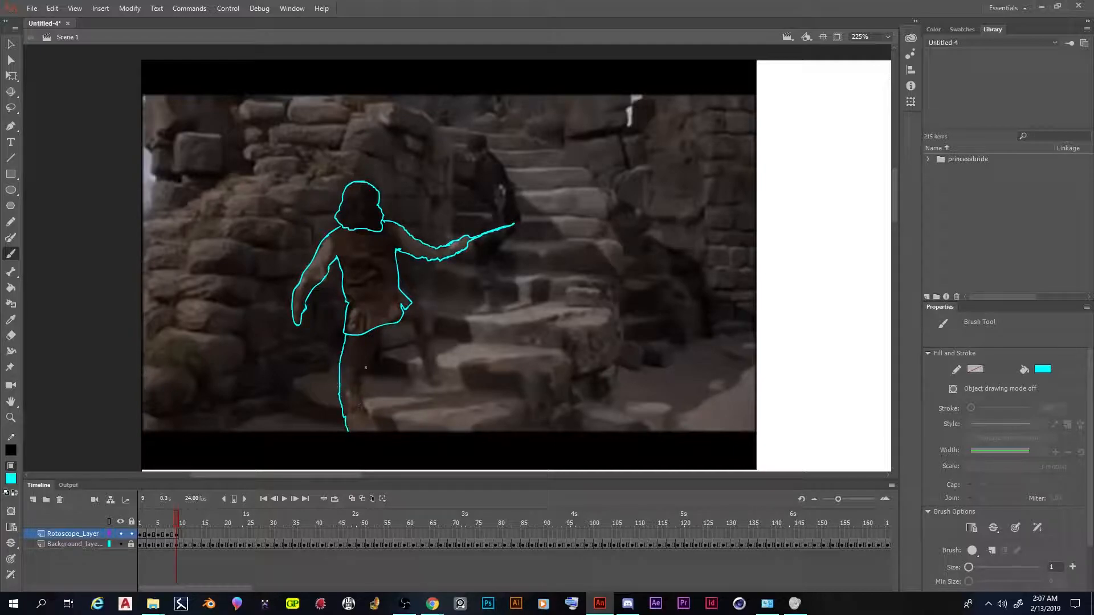
pyautogui.moveTo(359, 380); pyautogui.dragTo(381, 329)
pyautogui.moveTo(360, 380); pyautogui.dragTo(374, 429)
pyautogui.moveTo(401, 321); pyautogui.dragTo(415, 333)
pyautogui.moveTo(416, 345)
pyautogui.mouseDown()
pyautogui.moveTo(439, 385)
pyautogui.moveTo(436, 313)
pyautogui.moveTo(427, 301)
pyautogui.moveTo(406, 304)
pyautogui.mouseUp()
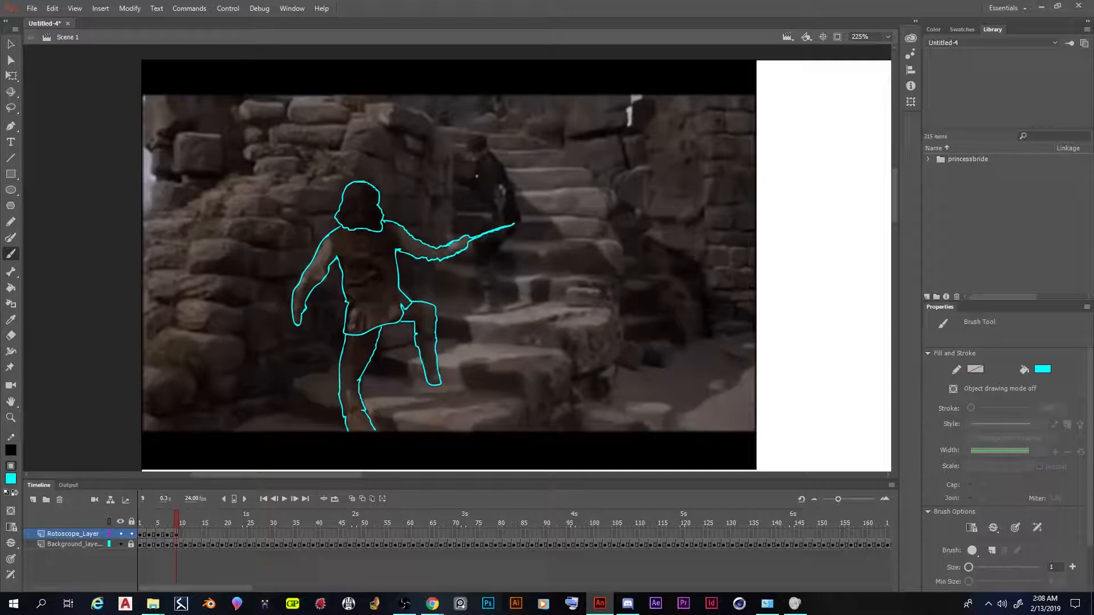
# Outline the background fighter with his arms and legs on frame 9, and extend that drawing by one frame
pyautogui.moveTo(474, 168)
pyautogui.mouseDown()
pyautogui.moveTo(467, 184)
pyautogui.moveTo(482, 196)
pyautogui.mouseUp()
pyautogui.moveTo(468, 147); pyautogui.dragTo(474, 138)
pyautogui.moveTo(515, 192); pyautogui.dragTo(519, 210)
pyautogui.moveTo(500, 248); pyautogui.dragTo(497, 258)
pyautogui.moveTo(493, 204); pyautogui.dragTo(469, 235)
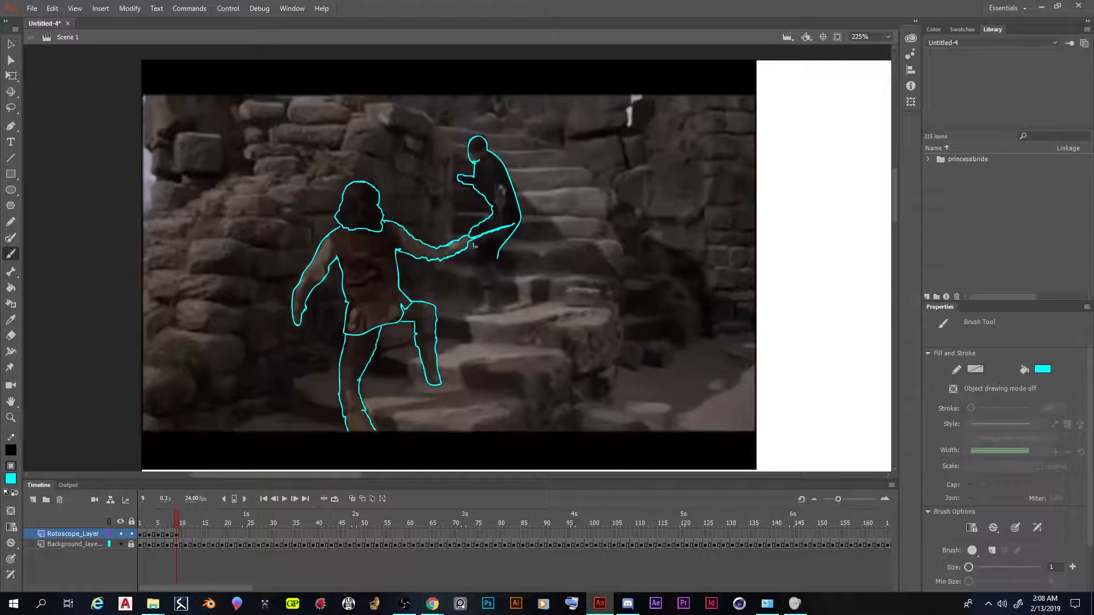
pyautogui.moveTo(475, 263)
pyautogui.mouseDown()
pyautogui.moveTo(474, 312)
pyautogui.moveTo(489, 313)
pyautogui.moveTo(492, 257)
pyautogui.mouseUp()
pyautogui.moveTo(492, 202)
pyautogui.mouseDown()
pyautogui.moveTo(503, 185)
pyautogui.moveTo(499, 218)
pyautogui.mouseUp()
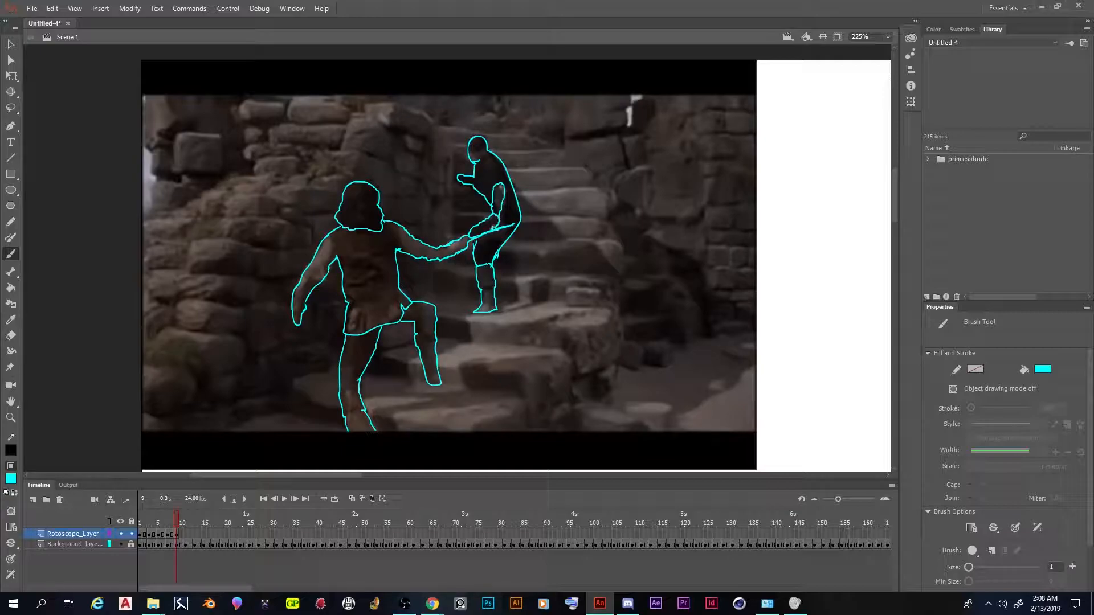
pyautogui.moveTo(489, 220)
pyautogui.mouseDown()
pyautogui.moveTo(477, 235)
pyautogui.moveTo(493, 219)
pyautogui.moveTo(503, 171)
pyautogui.moveTo(493, 190)
pyautogui.mouseUp()
pyautogui.rightClick(176, 534)
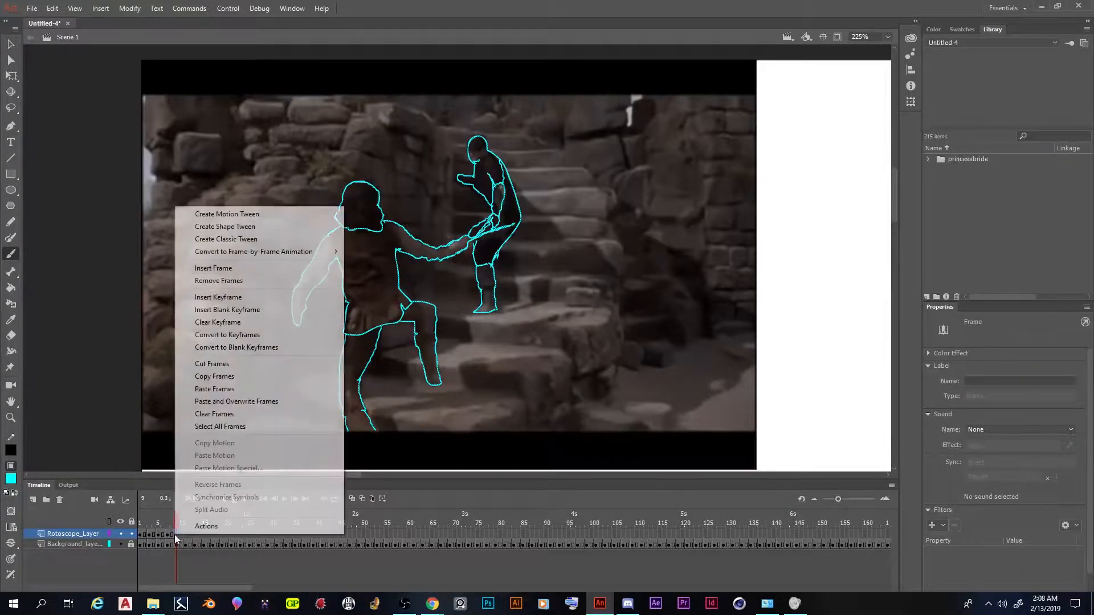
pyautogui.click(271, 271)
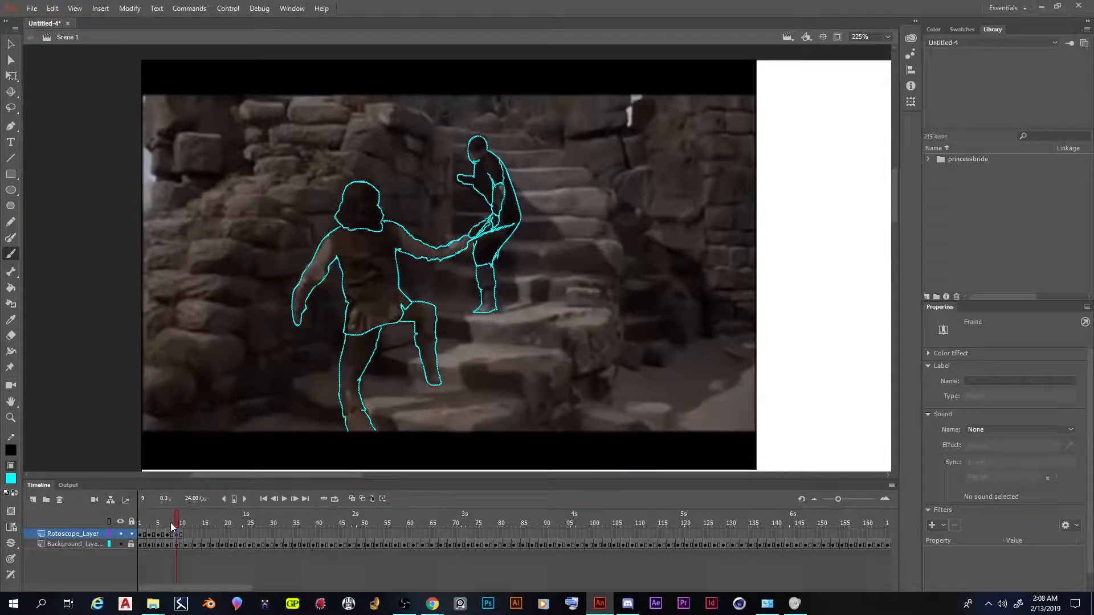
# Go back to frame 8 and hide the background layer to view only the traced outlines
pyautogui.moveTo(173, 517)
pyautogui.mouseDown()
pyautogui.moveTo(147, 512)
pyautogui.moveTo(182, 512)
pyautogui.moveTo(128, 507)
pyautogui.moveTo(166, 512)
pyautogui.mouseUp()
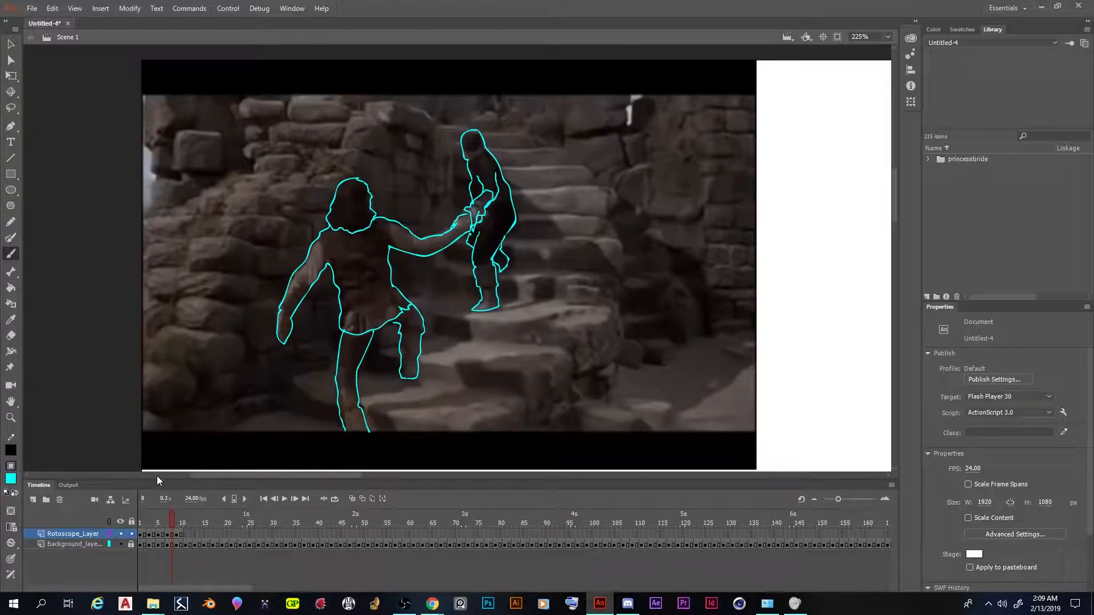
pyautogui.click(122, 544)
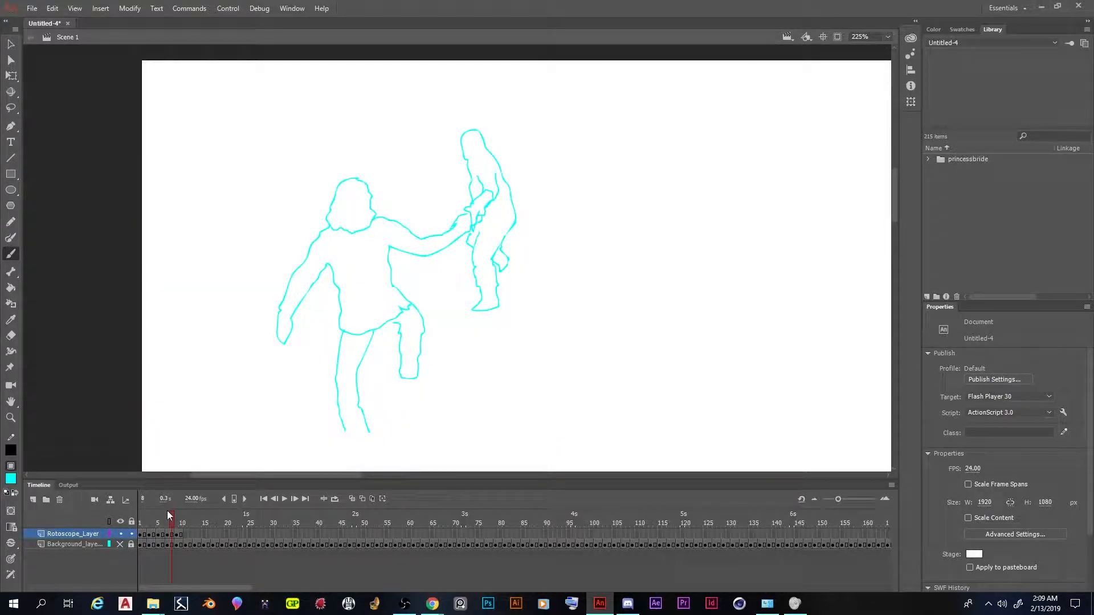
# Scrub the traced outlines up to frame 10, show the background layer again, and review the footage behind the drawings and beyond
pyautogui.moveTo(173, 520)
pyautogui.mouseDown()
pyautogui.moveTo(142, 521)
pyautogui.moveTo(185, 522)
pyautogui.moveTo(122, 523)
pyautogui.moveTo(213, 527)
pyautogui.moveTo(125, 529)
pyautogui.moveTo(186, 525)
pyautogui.moveTo(133, 532)
pyautogui.moveTo(183, 535)
pyautogui.mouseUp()
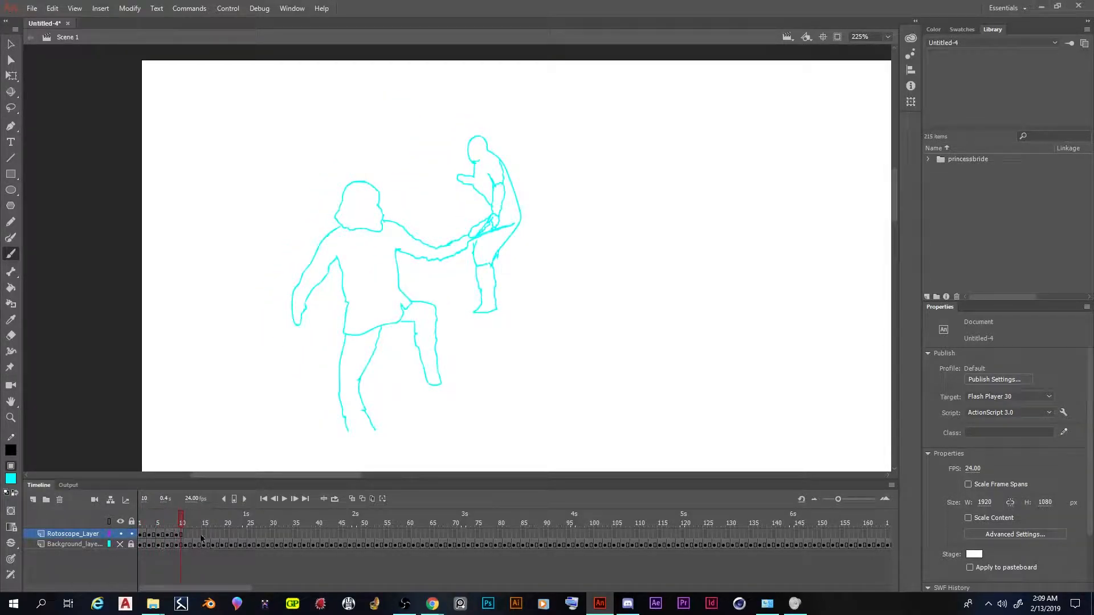
pyautogui.click(120, 544)
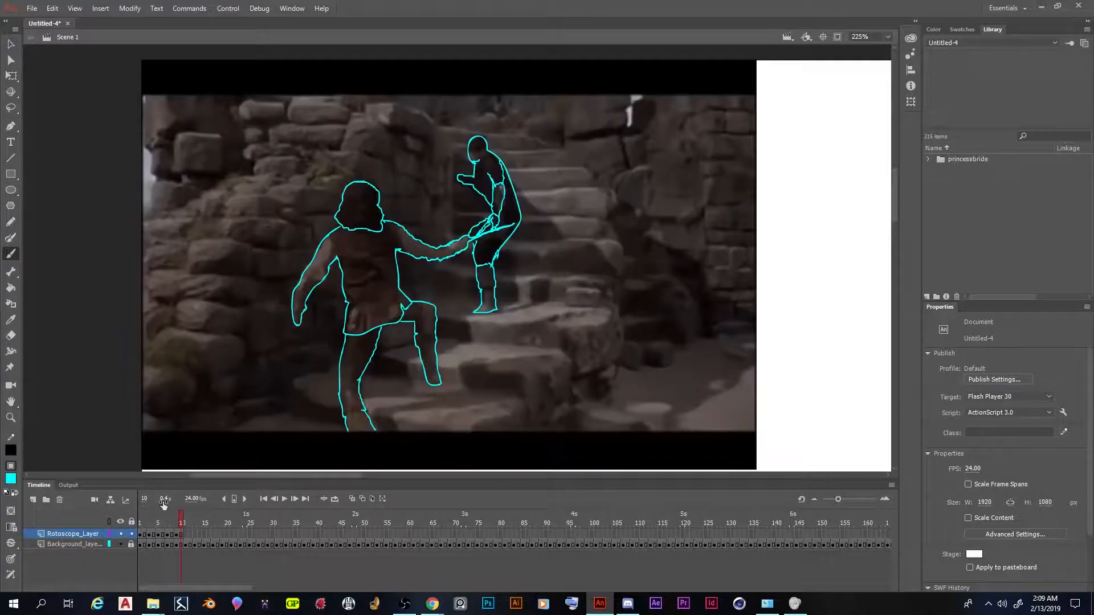
pyautogui.moveTo(182, 522)
pyautogui.mouseDown()
pyautogui.moveTo(966, 519)
pyautogui.moveTo(634, 496)
pyautogui.moveTo(125, 490)
pyautogui.moveTo(237, 540)
pyautogui.moveTo(118, 503)
pyautogui.moveTo(199, 511)
pyautogui.moveTo(162, 518)
pyautogui.mouseUp()
pyautogui.click(230, 544)
pyautogui.moveTo(3, 507); pyautogui.dragTo(248, 508)
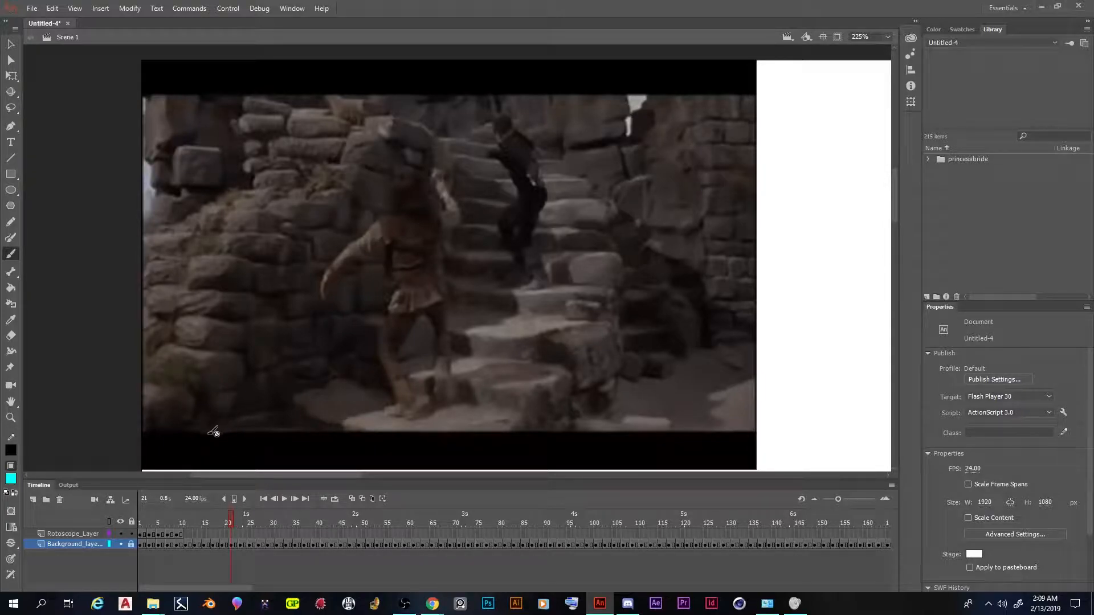
pyautogui.click(182, 535)
pyautogui.moveTo(180, 518); pyautogui.dragTo(114, 509)
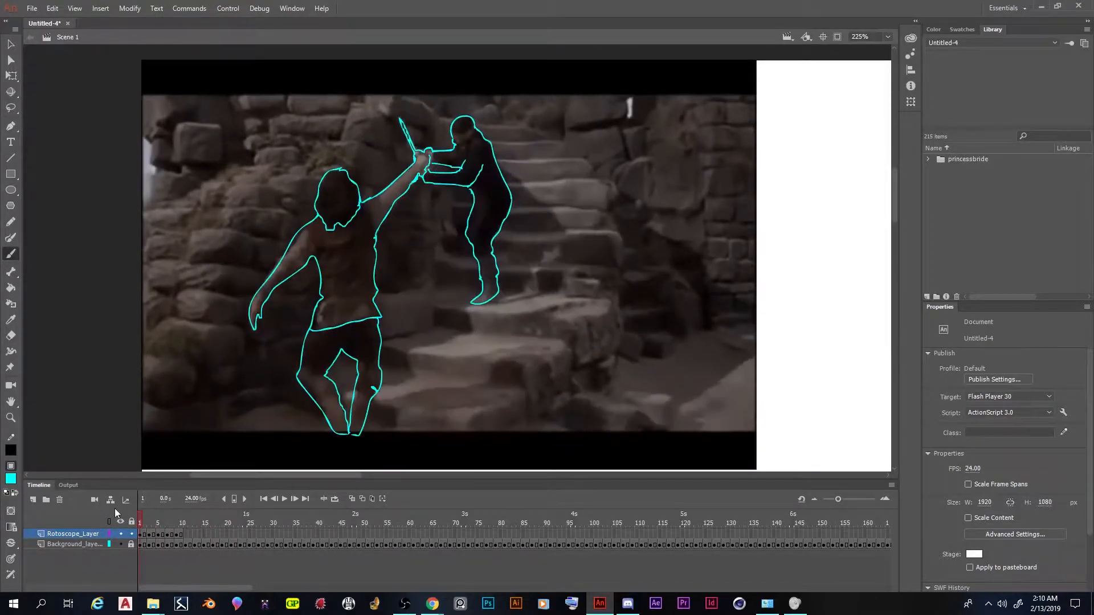
# Select frames 1 to 10 of the rotoscope layer and copy them
pyautogui.click(141, 535)
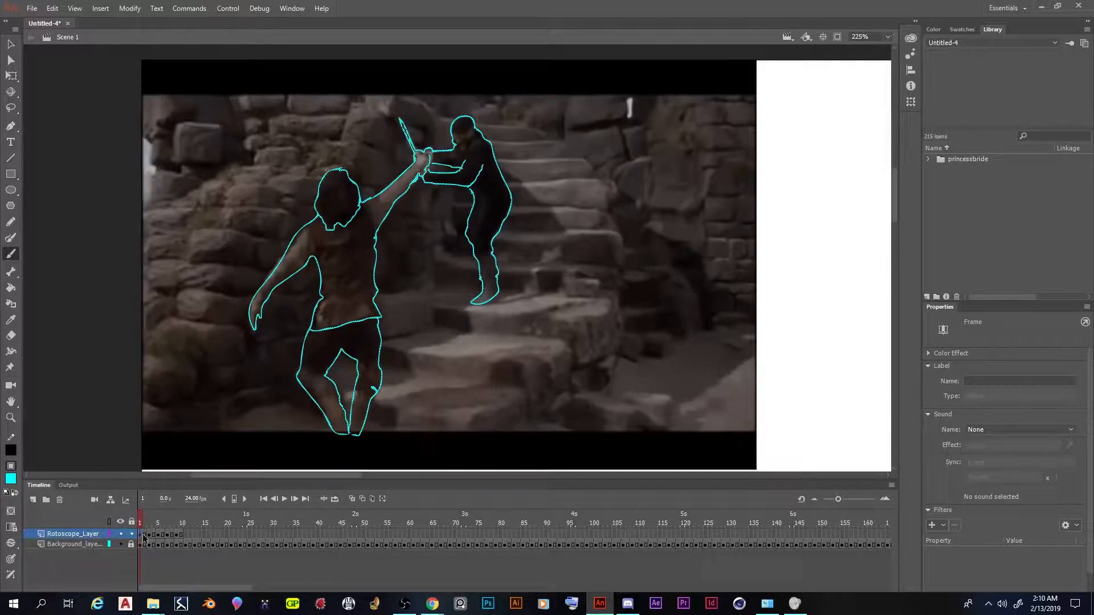
pyautogui.click(181, 535)
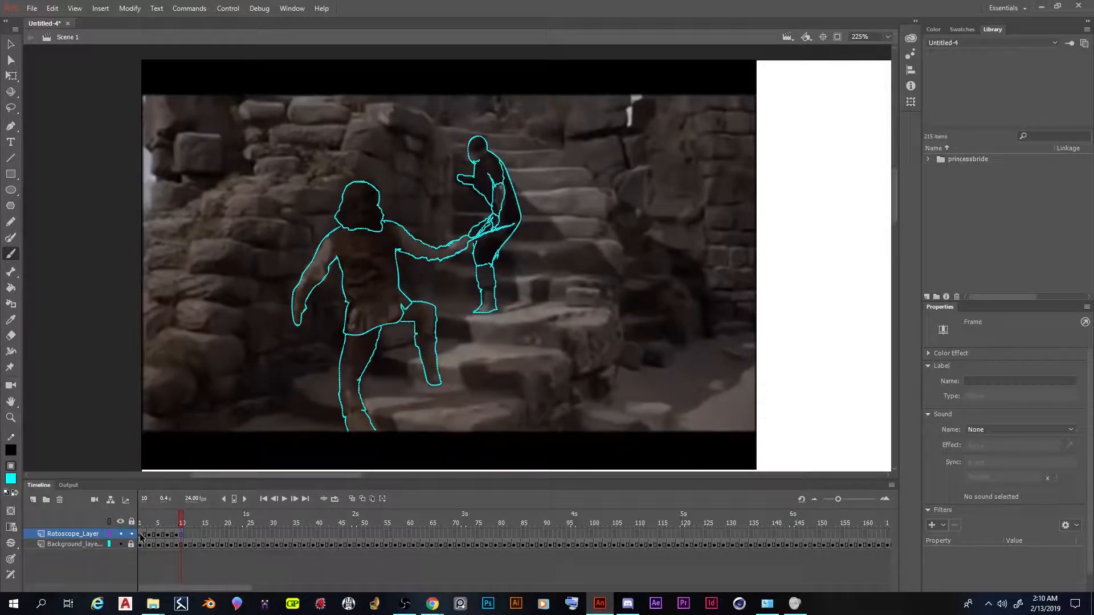
pyautogui.keyDown('shift'); pyautogui.click(140, 535); pyautogui.keyUp('shift')
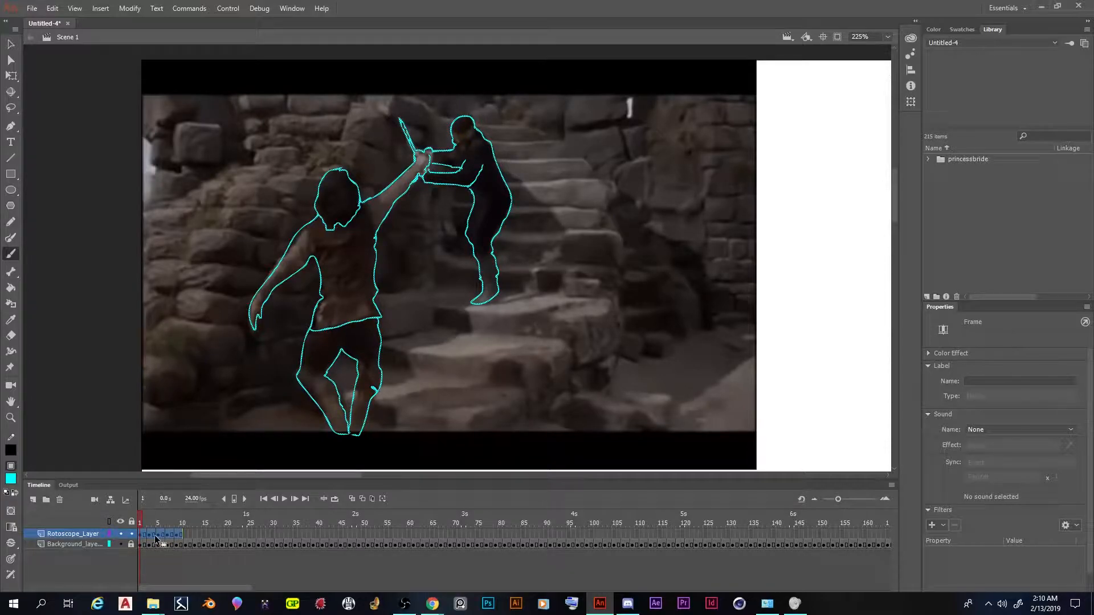
pyautogui.rightClick(158, 539)
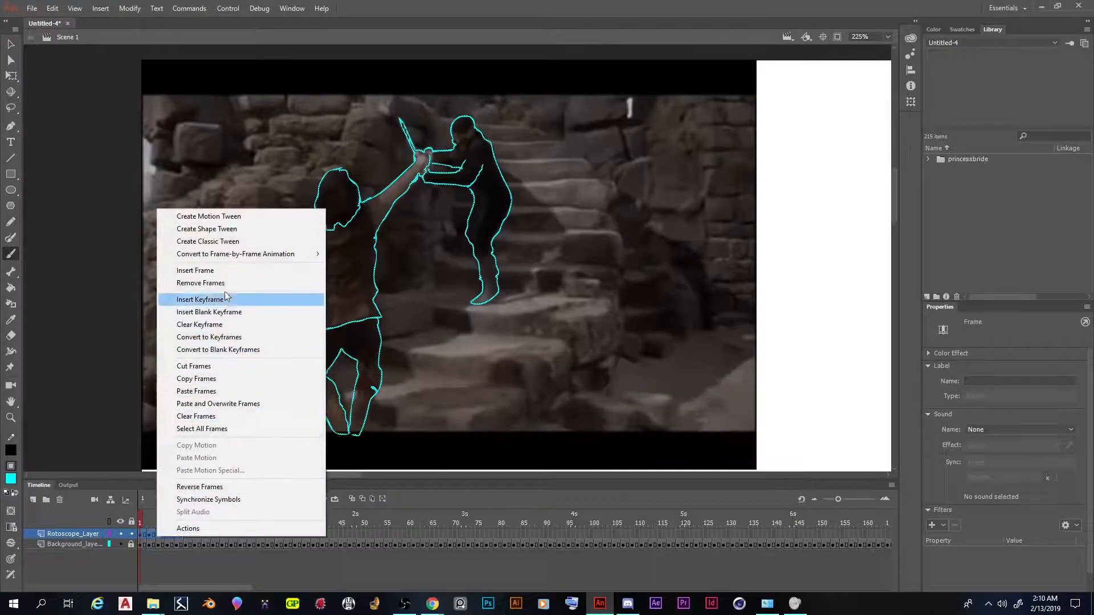
pyautogui.click(223, 379)
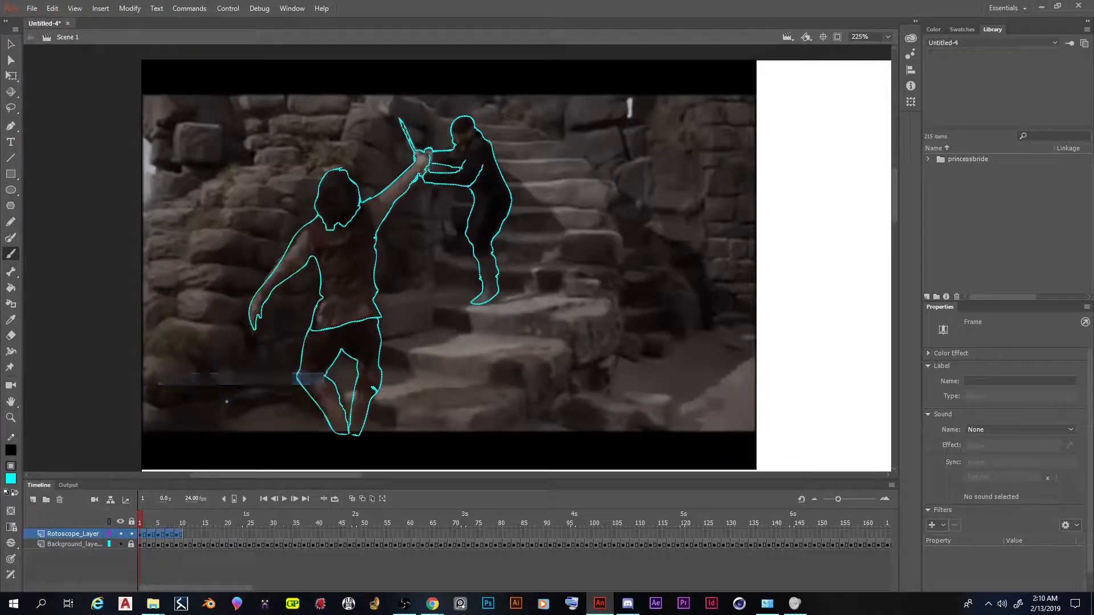
# Create a Full HD 1920 x 1080 ActionScript 3.0 document and paste the copied frames into its layer at frame 1
pyautogui.click(32, 9)
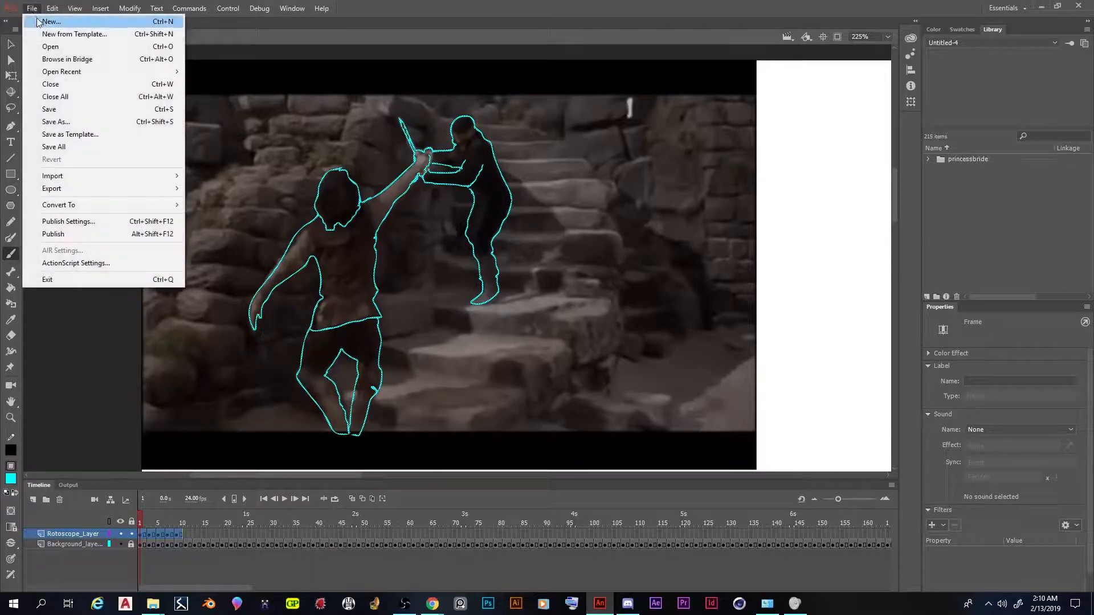
pyautogui.click(50, 21)
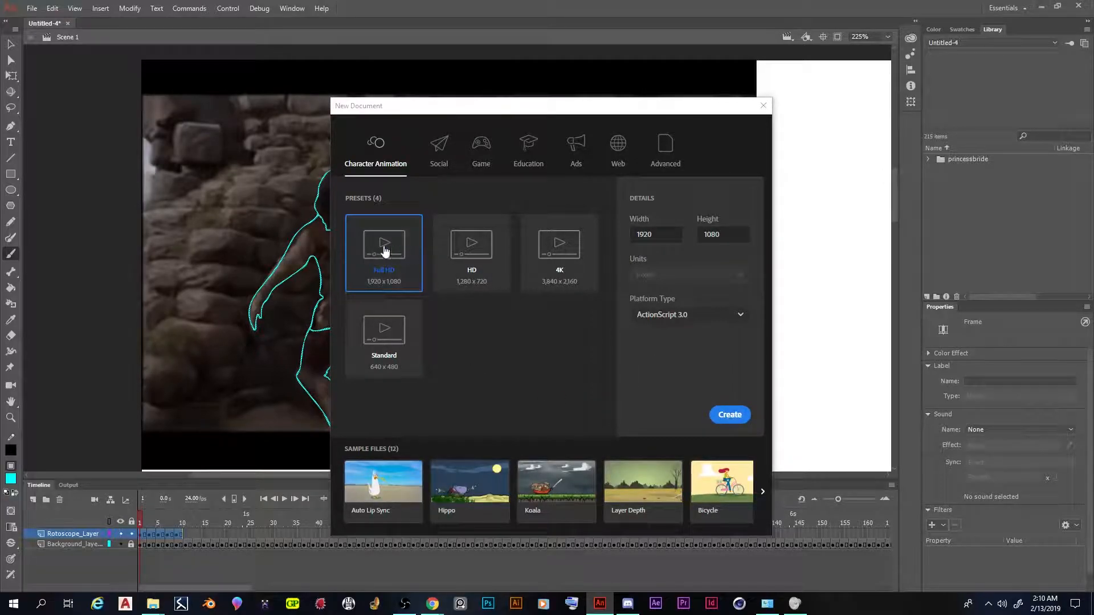
pyautogui.click(733, 417)
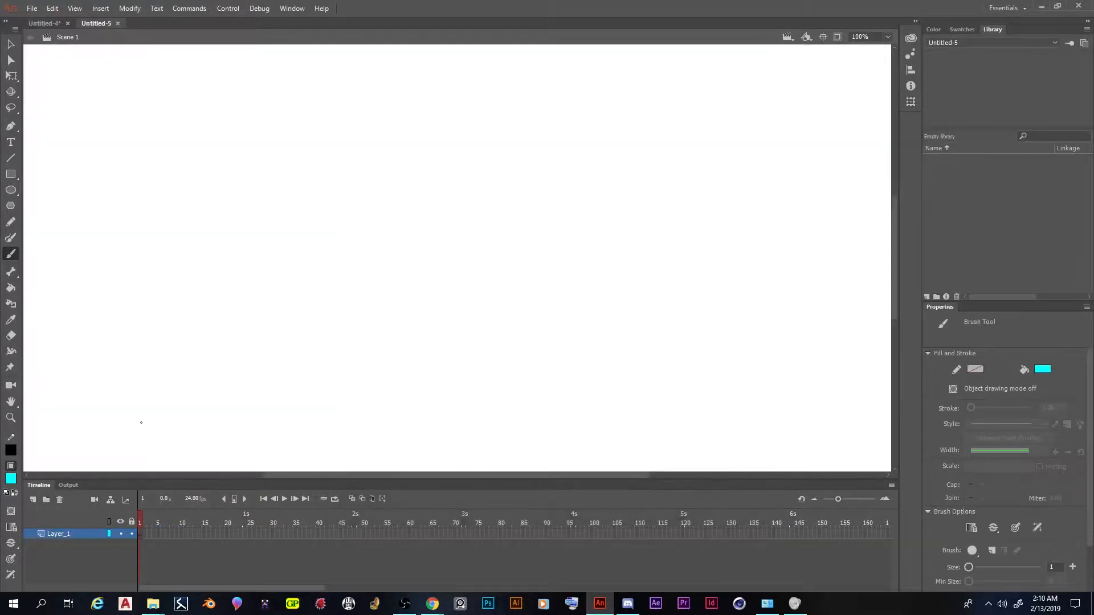
pyautogui.click(141, 534)
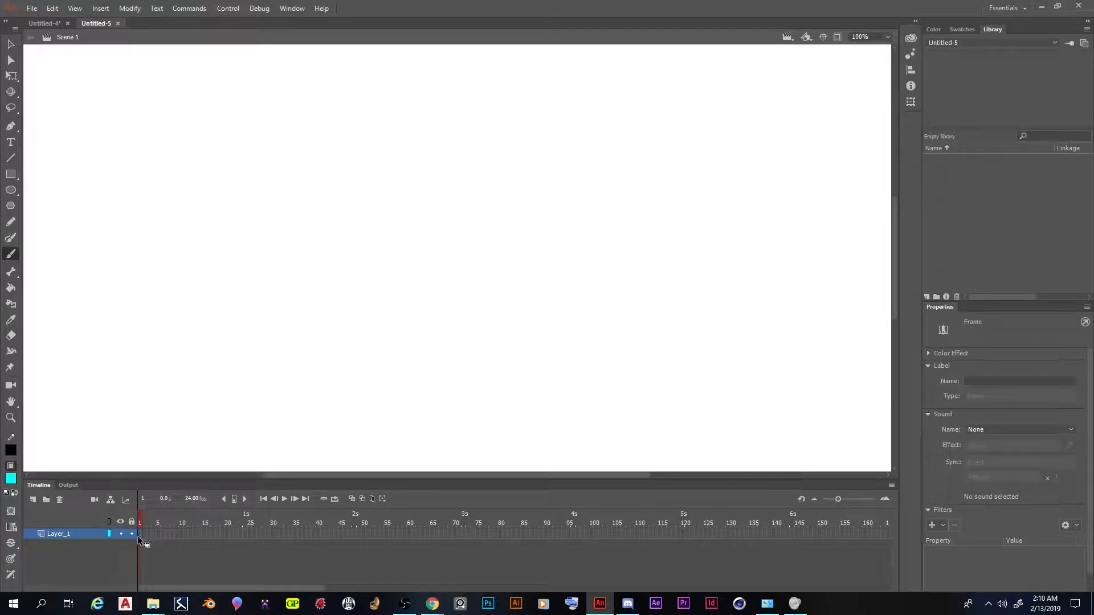
pyautogui.rightClick(139, 535)
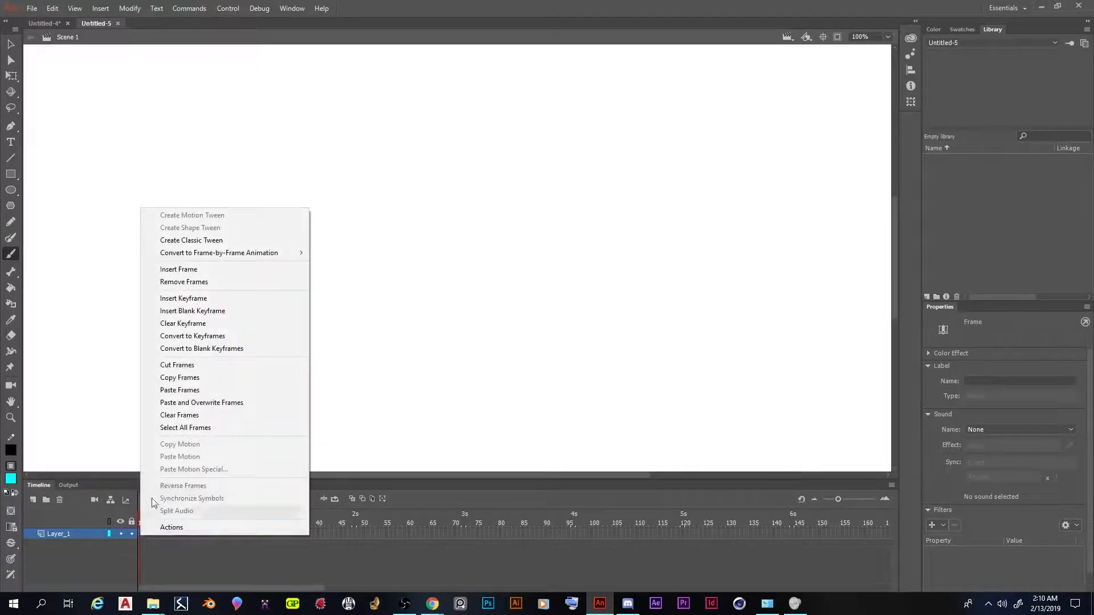
pyautogui.click(191, 389)
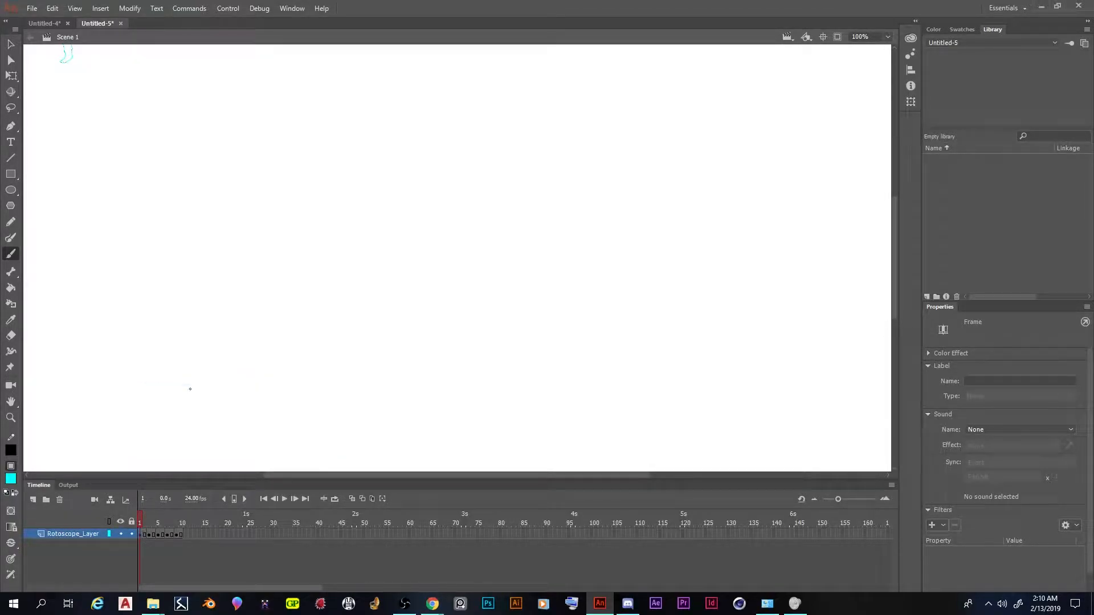
pyautogui.hotkey('ctrl', '-')
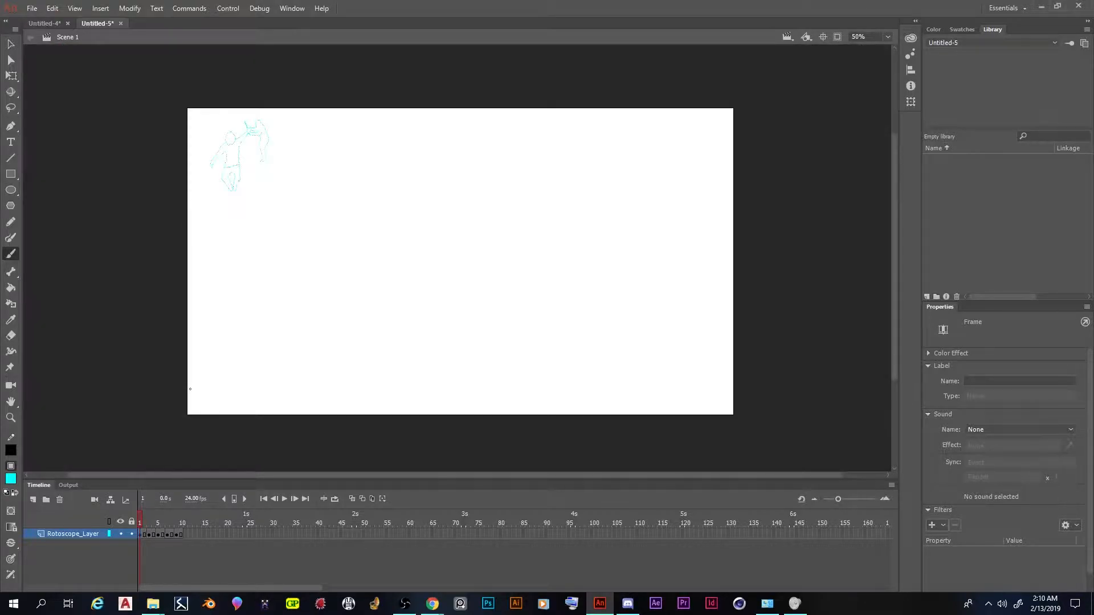
pyautogui.moveTo(143, 522)
pyautogui.mouseDown()
pyautogui.moveTo(177, 522)
pyautogui.moveTo(119, 523)
pyautogui.moveTo(196, 529)
pyautogui.moveTo(111, 521)
pyautogui.moveTo(178, 524)
pyautogui.moveTo(128, 532)
pyautogui.mouseUp()
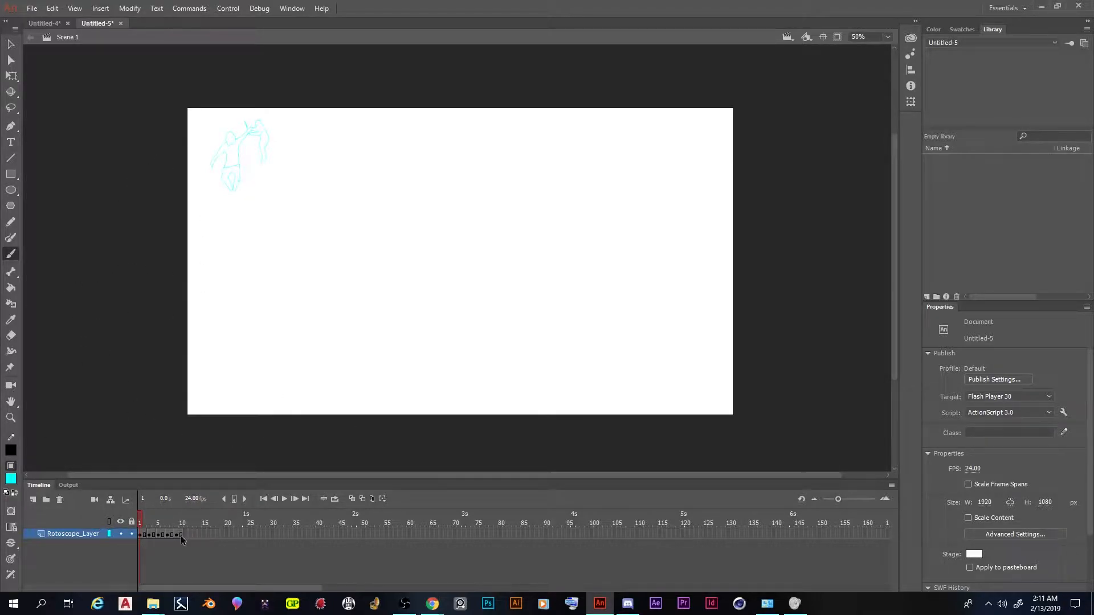
# Turn on Edit Multiple Frames with anchored markers and extend the marker range over frames 1 to 10
pyautogui.click(372, 499)
pyautogui.click(383, 499)
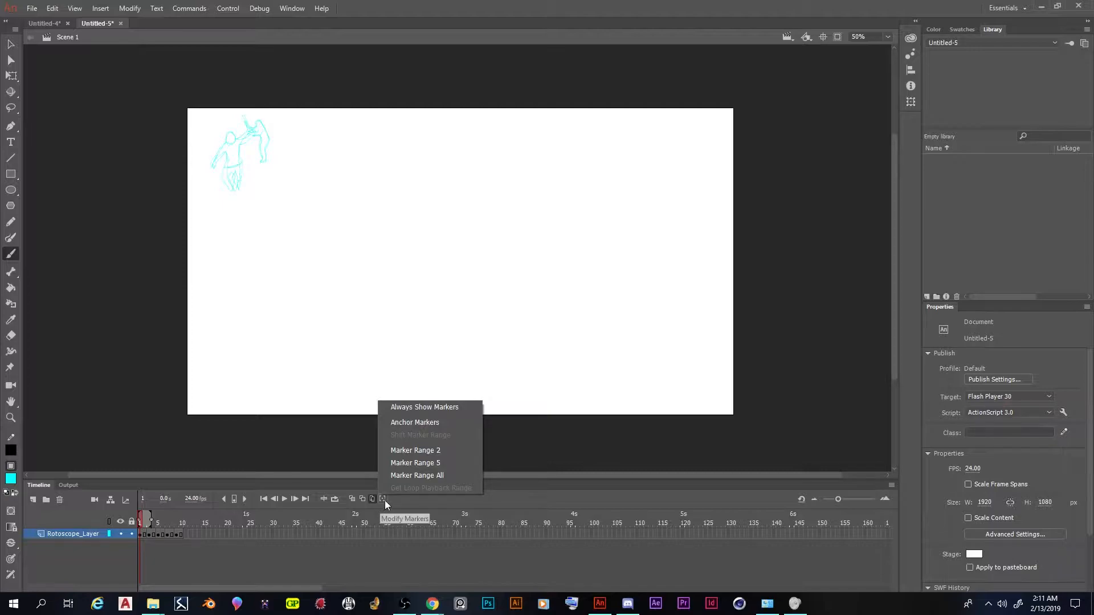
pyautogui.click(378, 500)
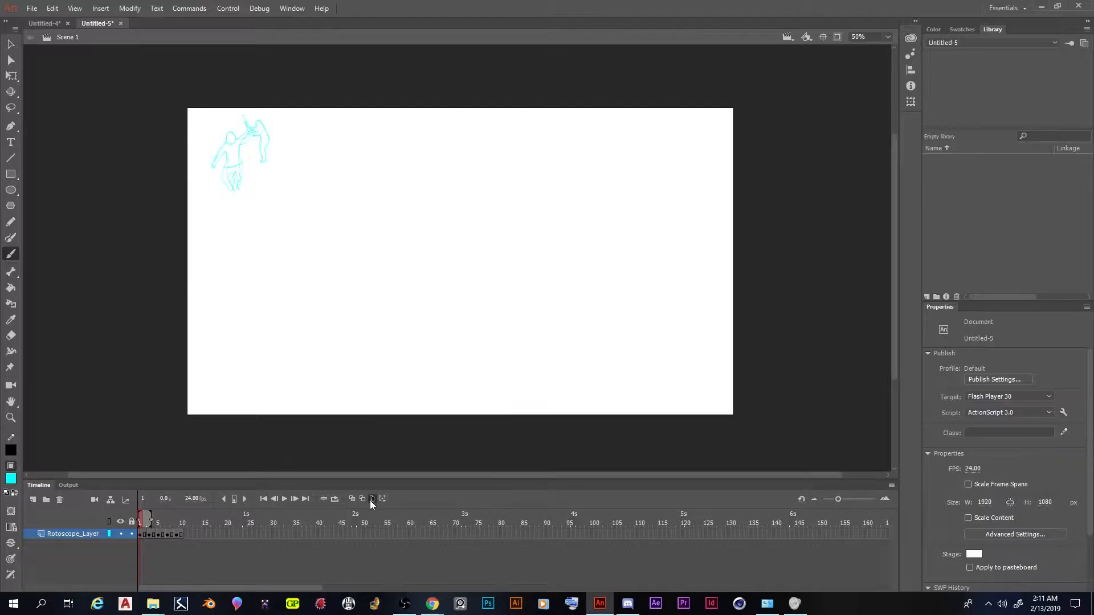
pyautogui.click(383, 500)
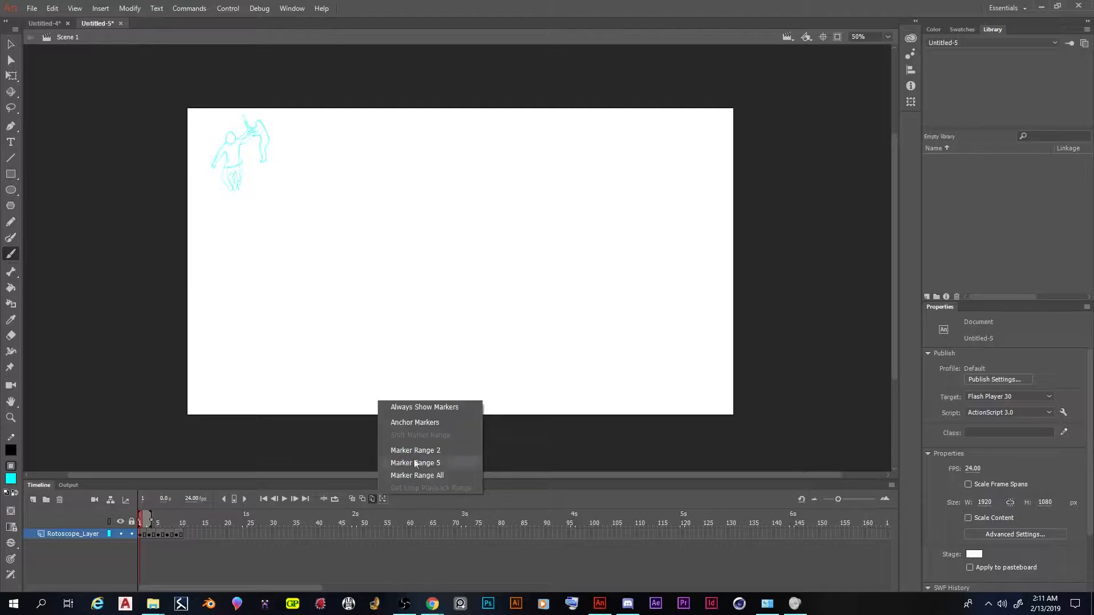
pyautogui.click(442, 422)
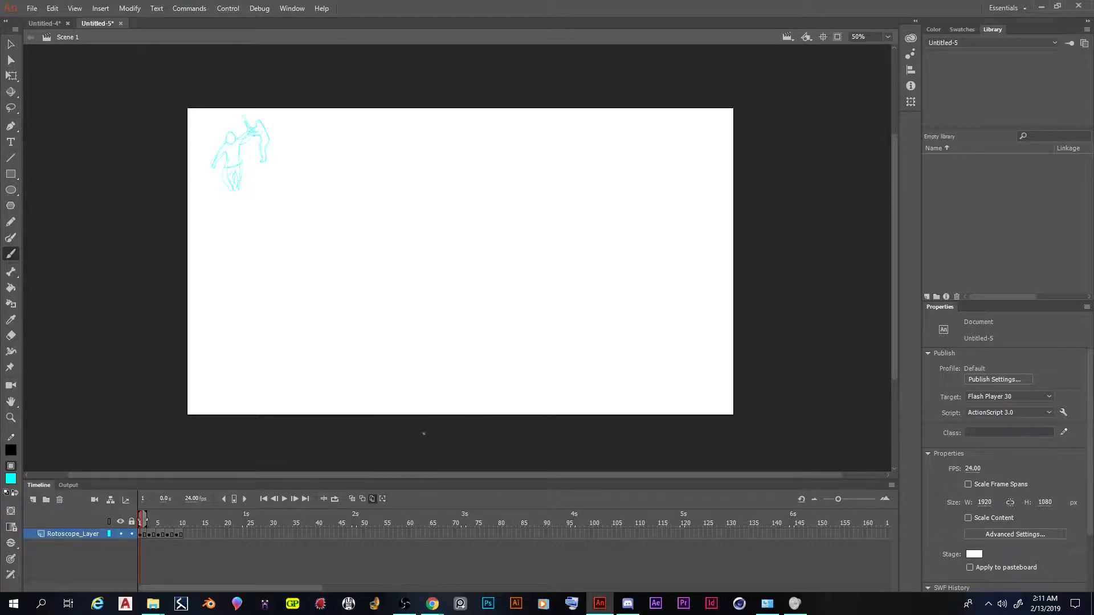
pyautogui.moveTo(150, 517); pyautogui.dragTo(191, 515)
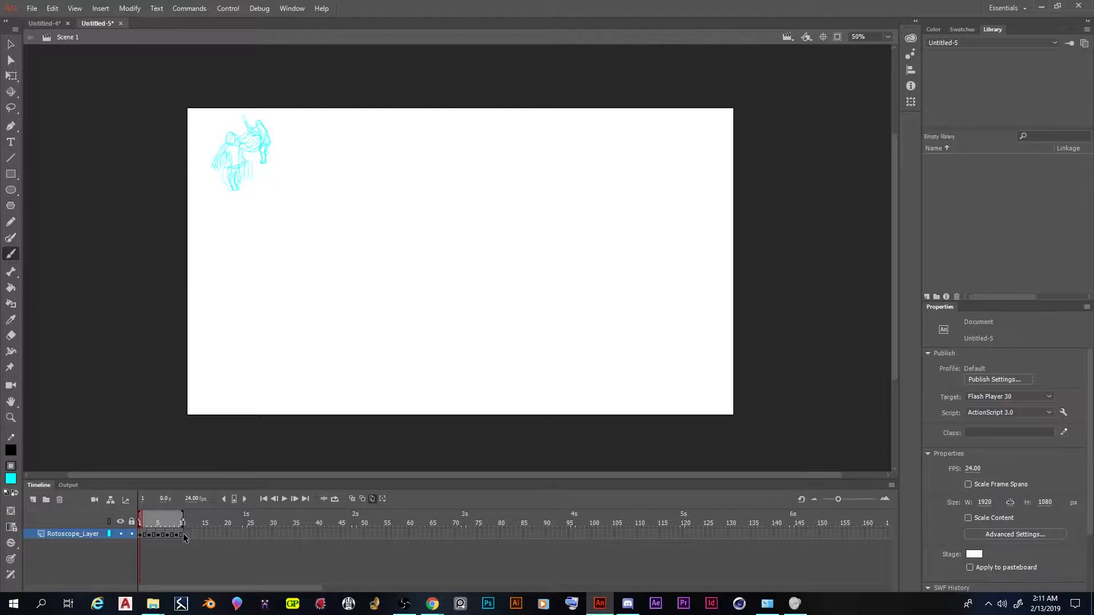
# Select all ten frames of the rotoscope layer and change the fill color of their outlines to black (#000000)
pyautogui.click(142, 534)
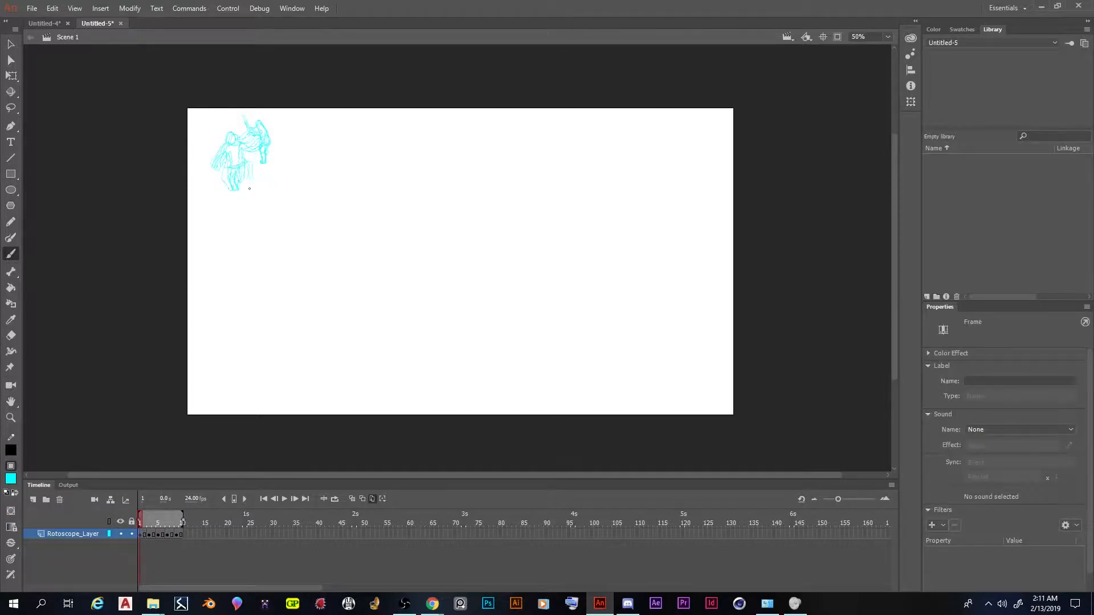
pyautogui.click(178, 534)
pyautogui.click(140, 534)
pyautogui.keyDown('shift'); pyautogui.click(180, 536); pyautogui.keyUp('shift')
pyautogui.click(10, 479)
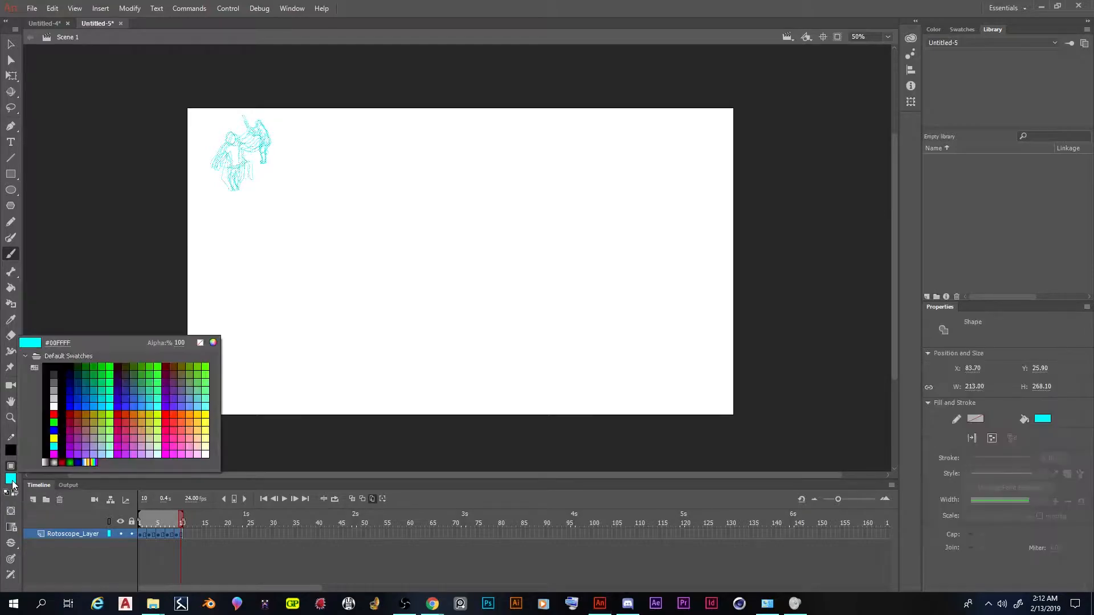
pyautogui.click(57, 361)
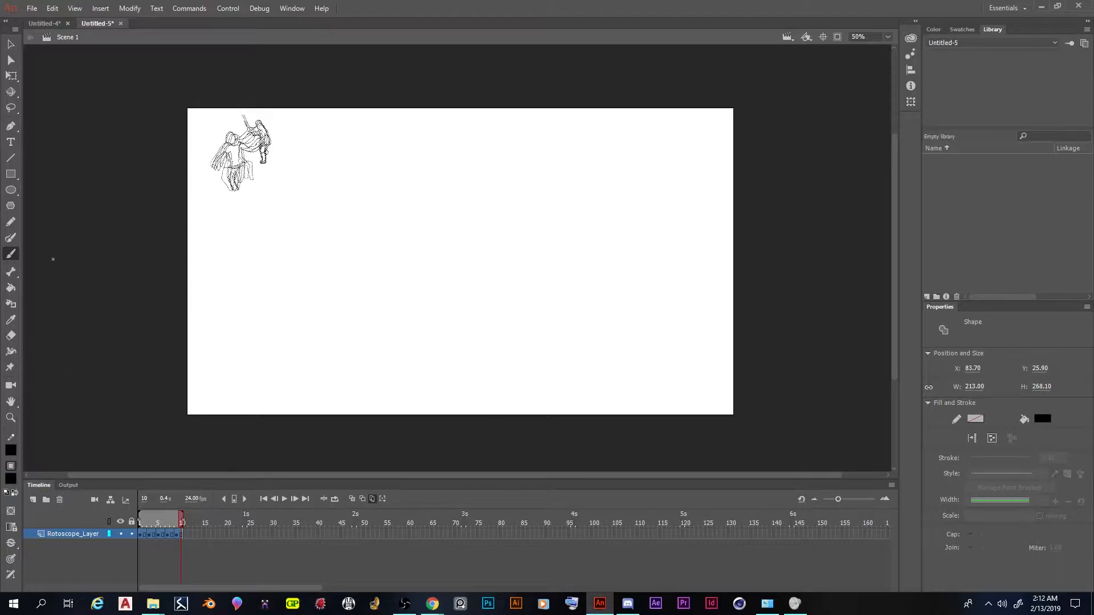
# Scale all selected drawings together to about 818 x 1030 px with Free Transform and place them in the left half of the stage
pyautogui.click(11, 76)
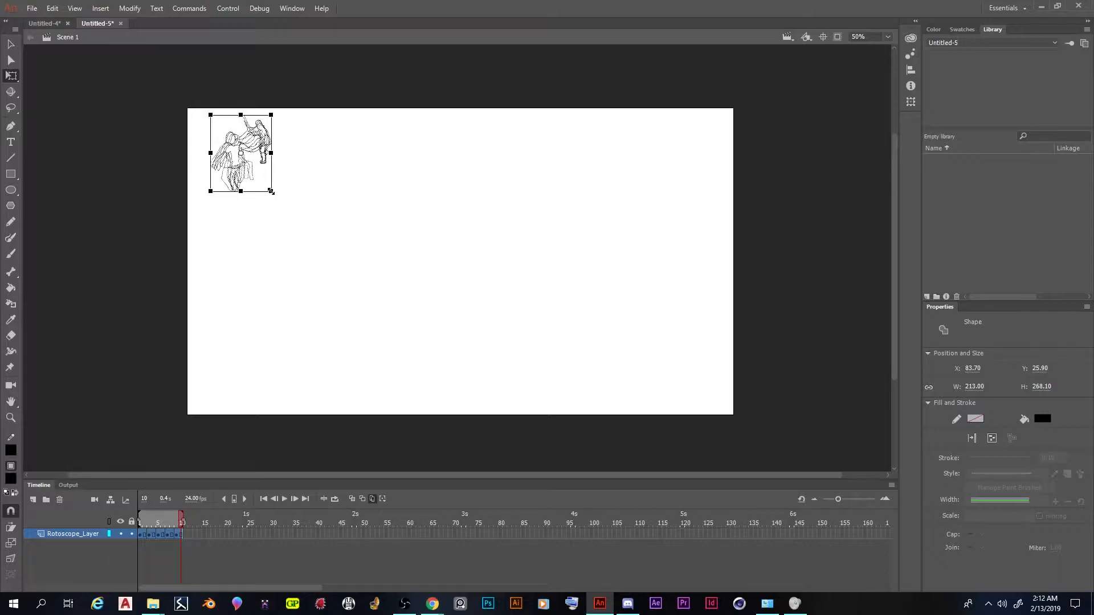
pyautogui.moveTo(271, 192); pyautogui.dragTo(403, 309)
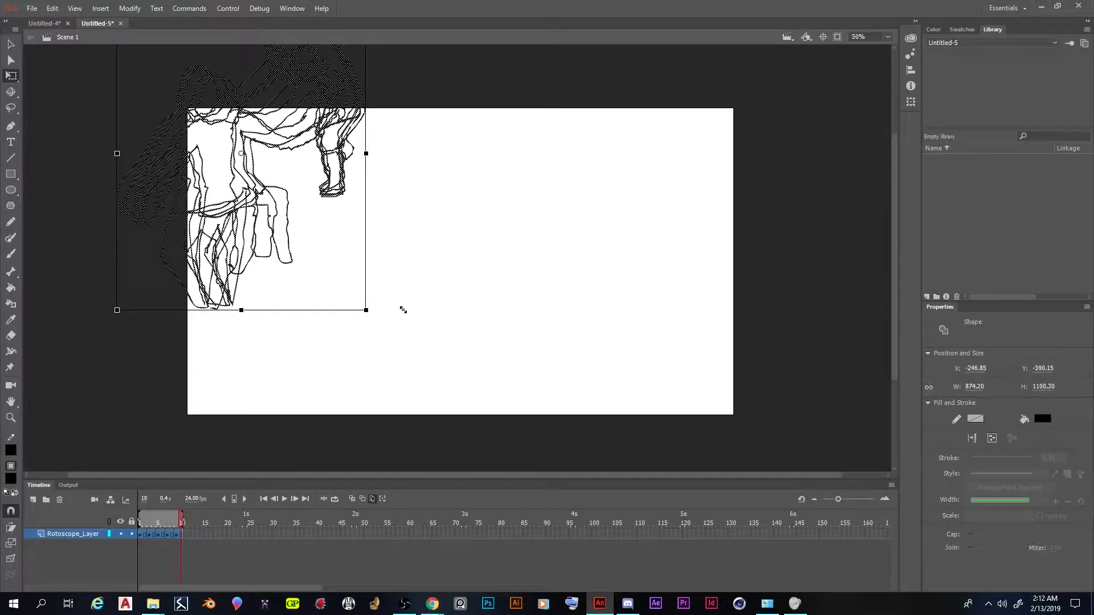
pyautogui.moveTo(331, 120)
pyautogui.mouseDown()
pyautogui.moveTo(393, 178)
pyautogui.moveTo(514, 235)
pyautogui.moveTo(510, 222)
pyautogui.mouseUp()
pyautogui.moveTo(544, 101); pyautogui.dragTo(537, 112)
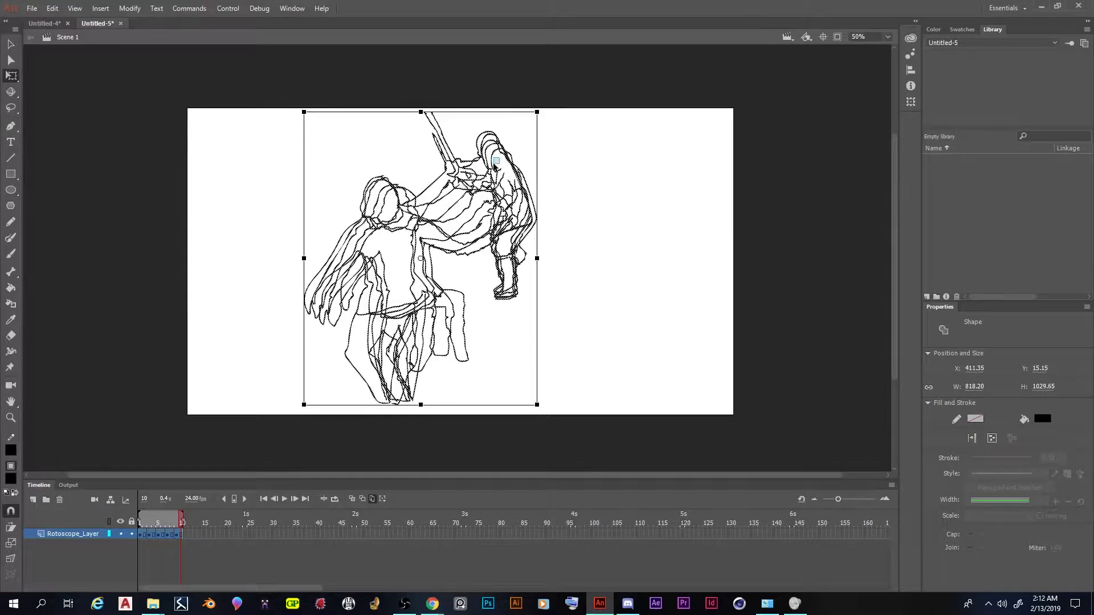
pyautogui.moveTo(502, 181)
pyautogui.mouseDown()
pyautogui.moveTo(524, 196)
pyautogui.moveTo(518, 189)
pyautogui.moveTo(538, 187)
pyautogui.moveTo(411, 182)
pyautogui.mouseUp()
pyautogui.click(856, 389)
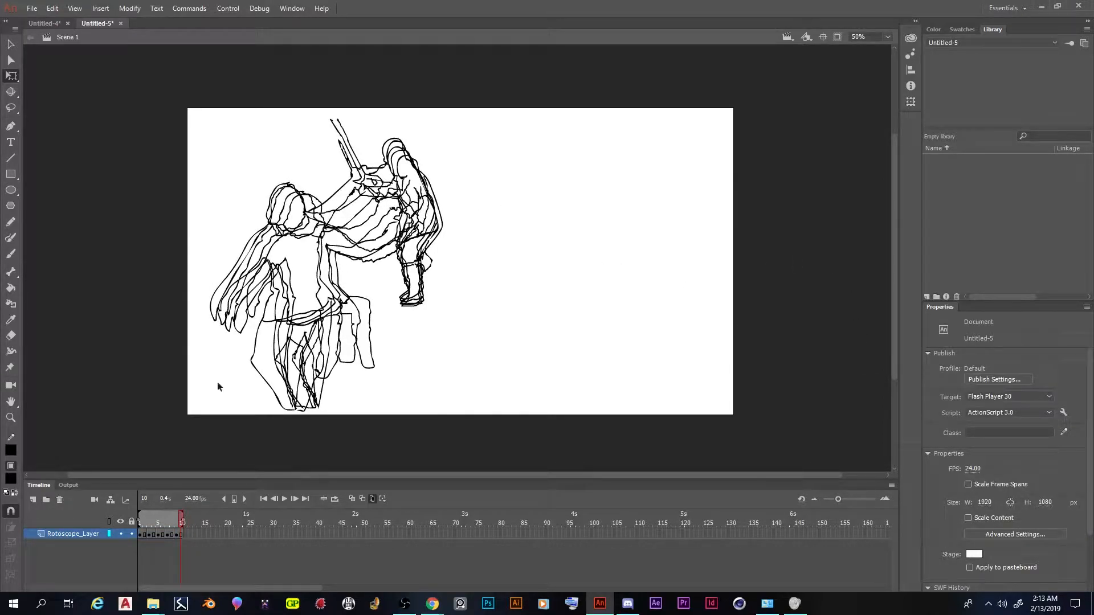
# Turn off Edit Multiple Frames and narrow the stage width to 1500 px, reducing it further to 1400 px
pyautogui.click(370, 502)
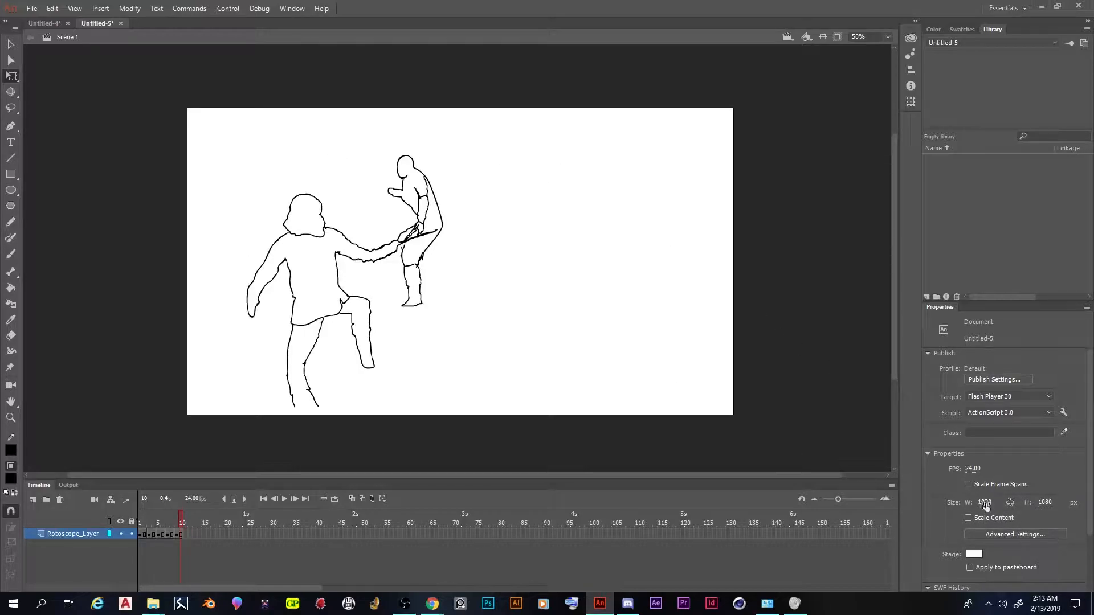
pyautogui.moveTo(983, 506); pyautogui.dragTo(988, 505)
pyautogui.click(985, 503)
pyautogui.write('1500')
pyautogui.press('Return')
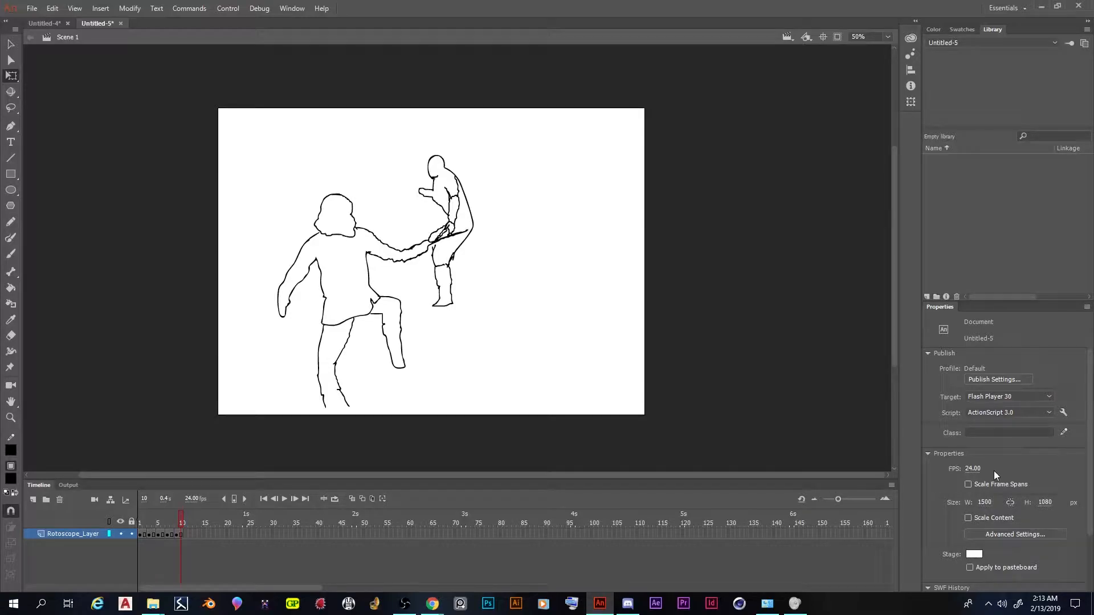
pyautogui.click(982, 502)
pyautogui.write('1400')
pyautogui.press('Return')
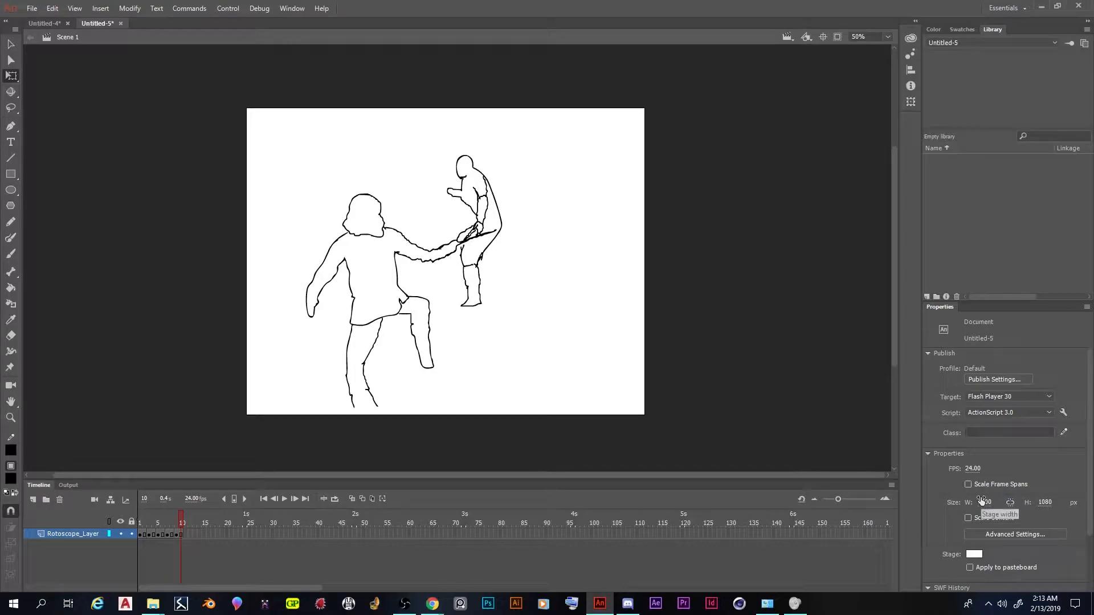
# With Edit Multiple Frames on, select all ten rotoscope frames and move the drawings together to the middle of the stage, about X 241, Y 39
pyautogui.moveTo(182, 522)
pyautogui.mouseDown()
pyautogui.moveTo(143, 523)
pyautogui.moveTo(221, 519)
pyautogui.moveTo(140, 521)
pyautogui.moveTo(232, 525)
pyautogui.moveTo(135, 520)
pyautogui.mouseUp()
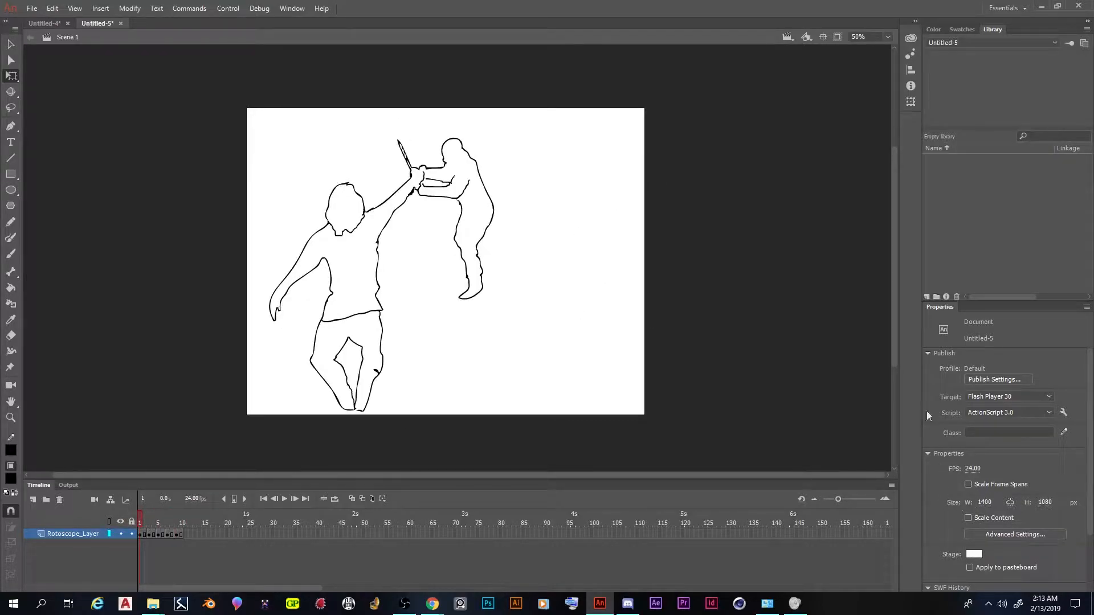
pyautogui.click(372, 500)
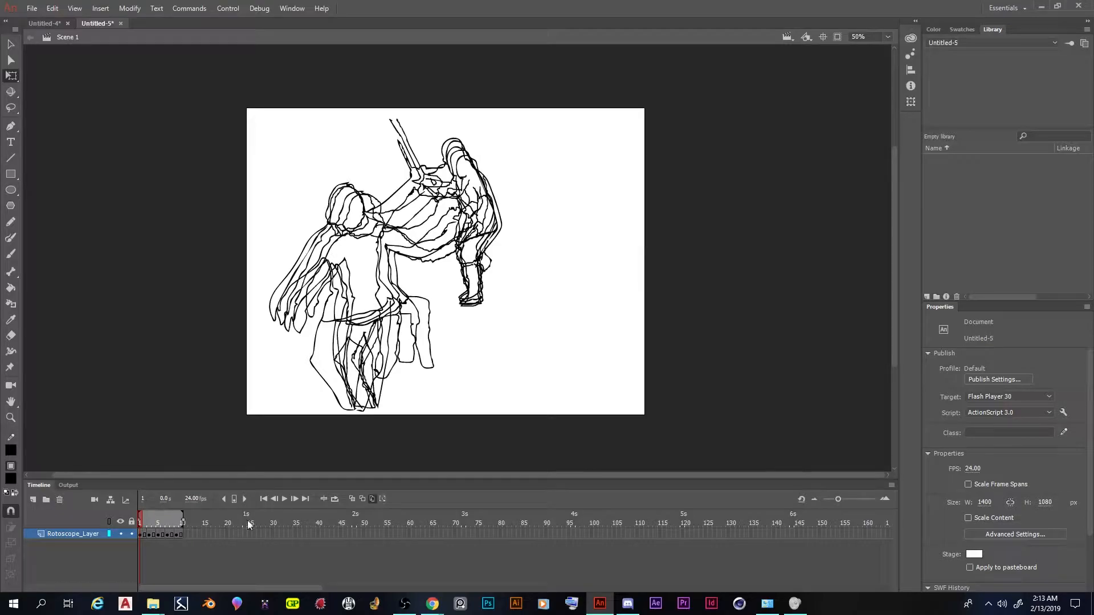
pyautogui.click(141, 535)
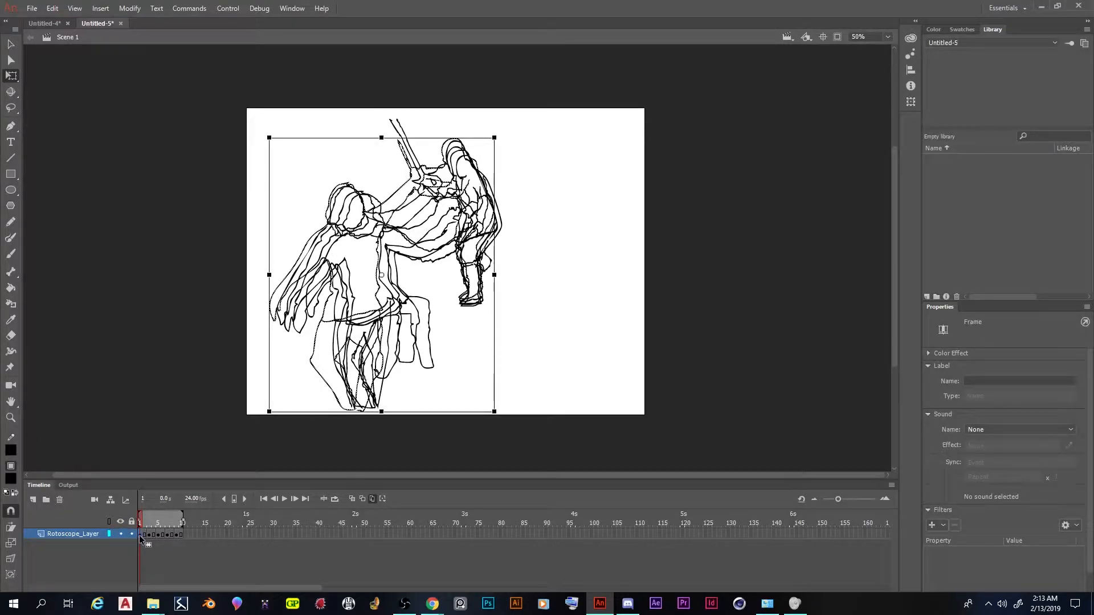
pyautogui.click(180, 535)
pyautogui.keyDown('shift'); pyautogui.click(180, 537); pyautogui.keyUp('shift')
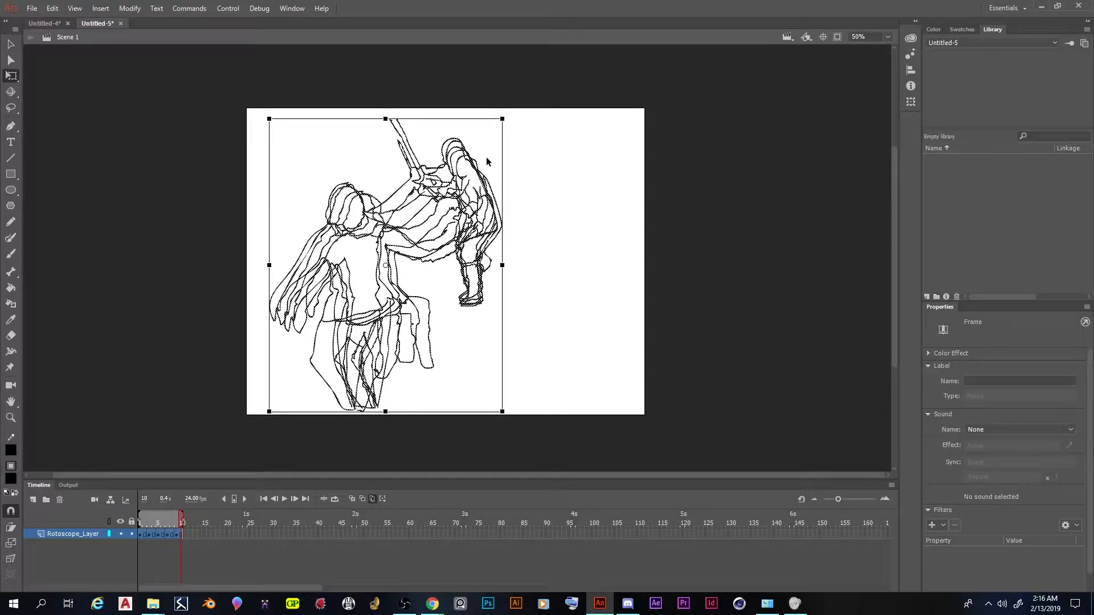
pyautogui.click(465, 197)
pyautogui.moveTo(465, 197)
pyautogui.mouseDown()
pyautogui.moveTo(506, 196)
pyautogui.moveTo(503, 182)
pyautogui.mouseUp()
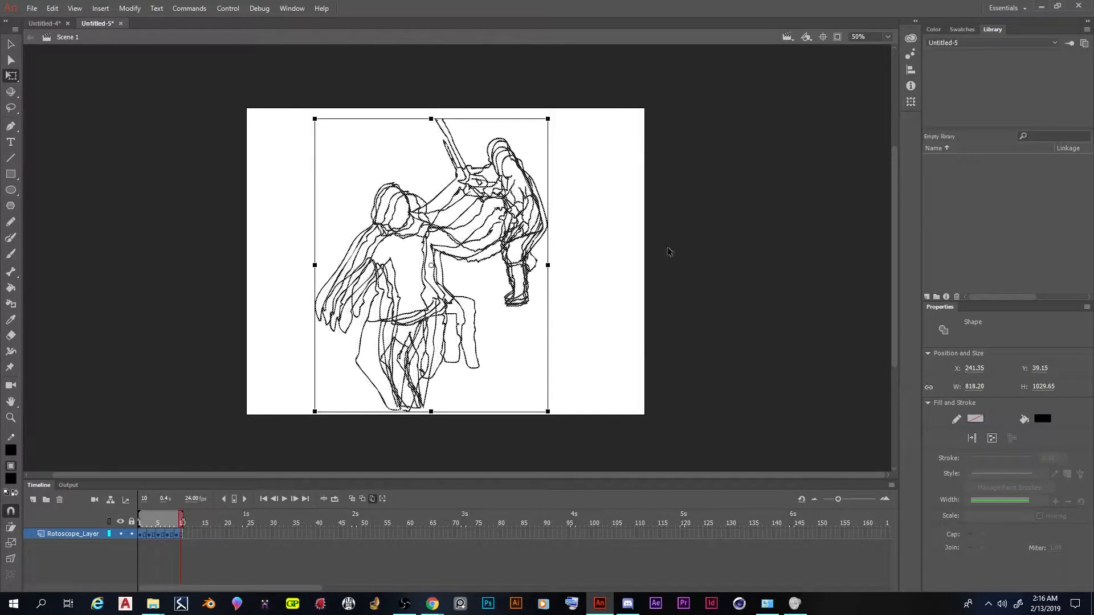
# Deselect the drawings, turn off Edit Multiple Frames and return the playhead to frame 1
pyautogui.click(645, 288)
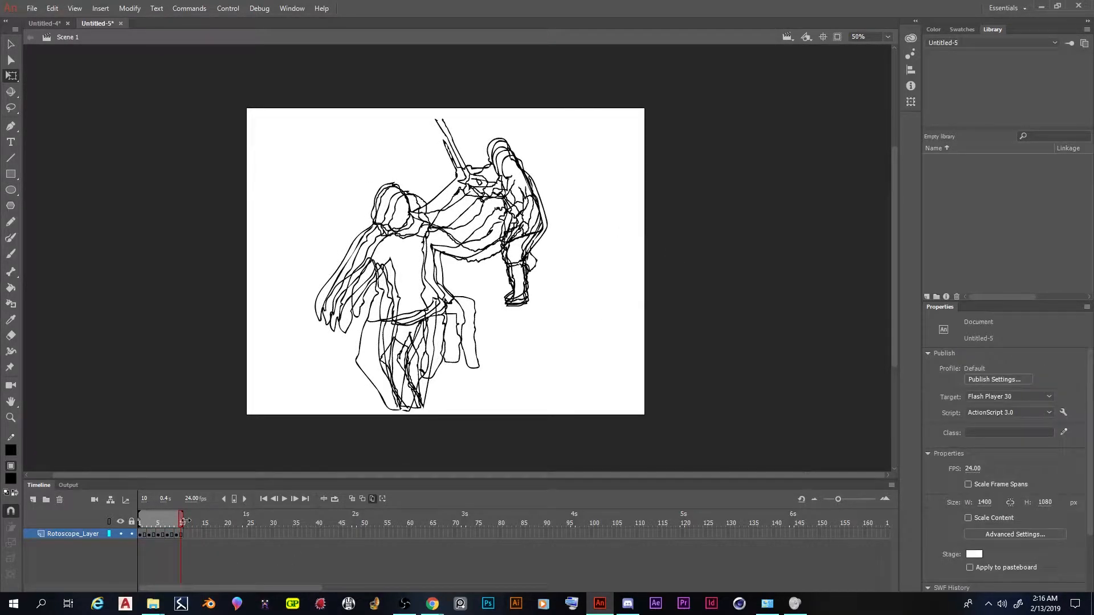
pyautogui.click(373, 500)
pyautogui.moveTo(179, 518)
pyautogui.mouseDown()
pyautogui.moveTo(141, 520)
pyautogui.moveTo(190, 521)
pyautogui.moveTo(139, 519)
pyautogui.mouseUp()
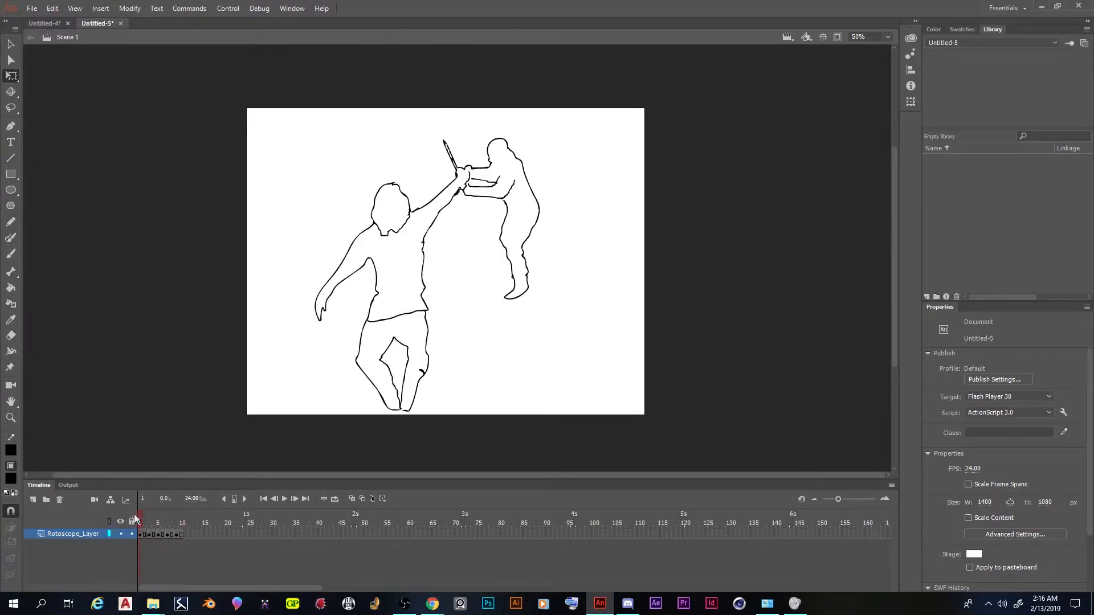
pyautogui.click(33, 10)
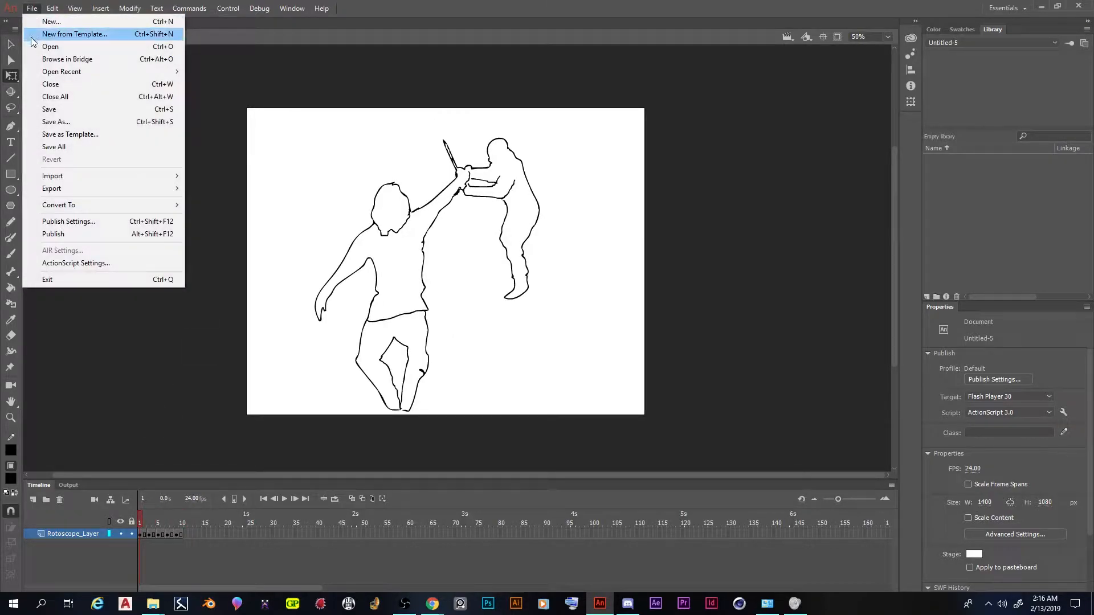
pyautogui.moveTo(86, 192)
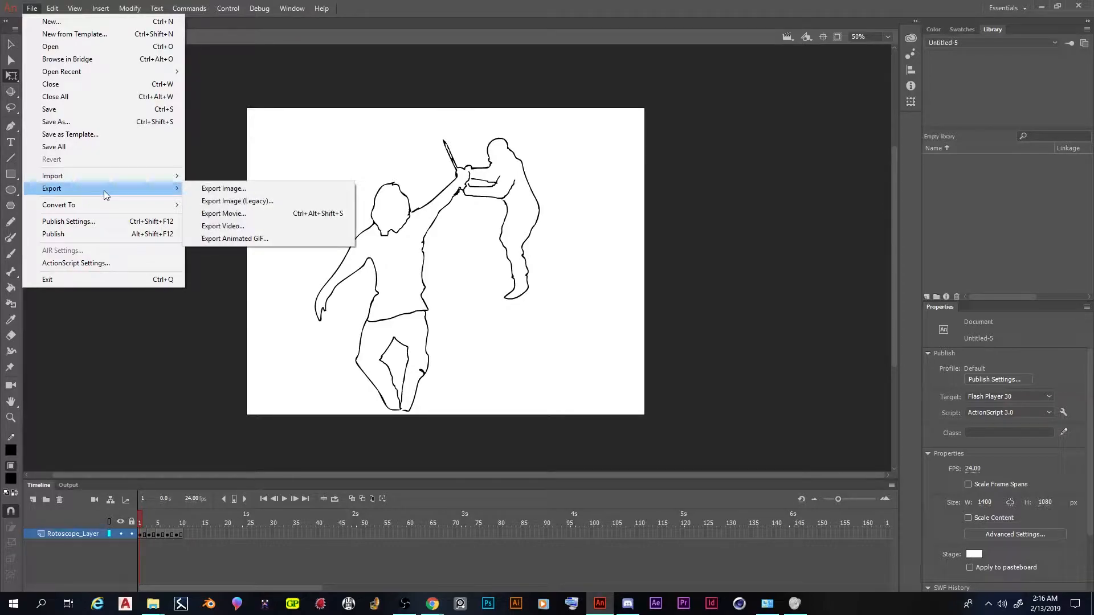
pyautogui.click(298, 239)
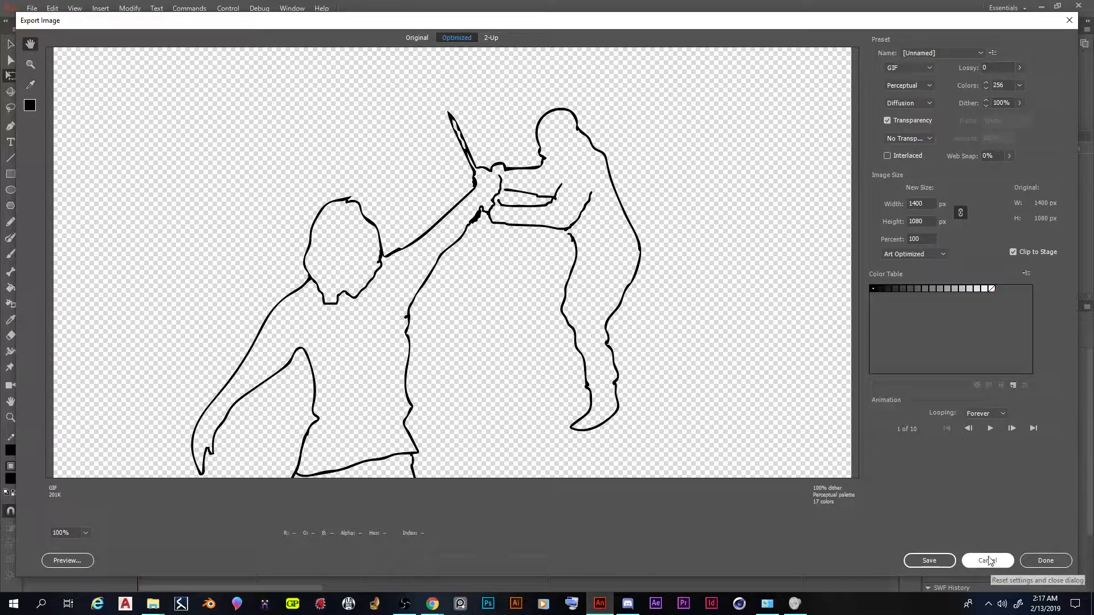
pyautogui.click(990, 561)
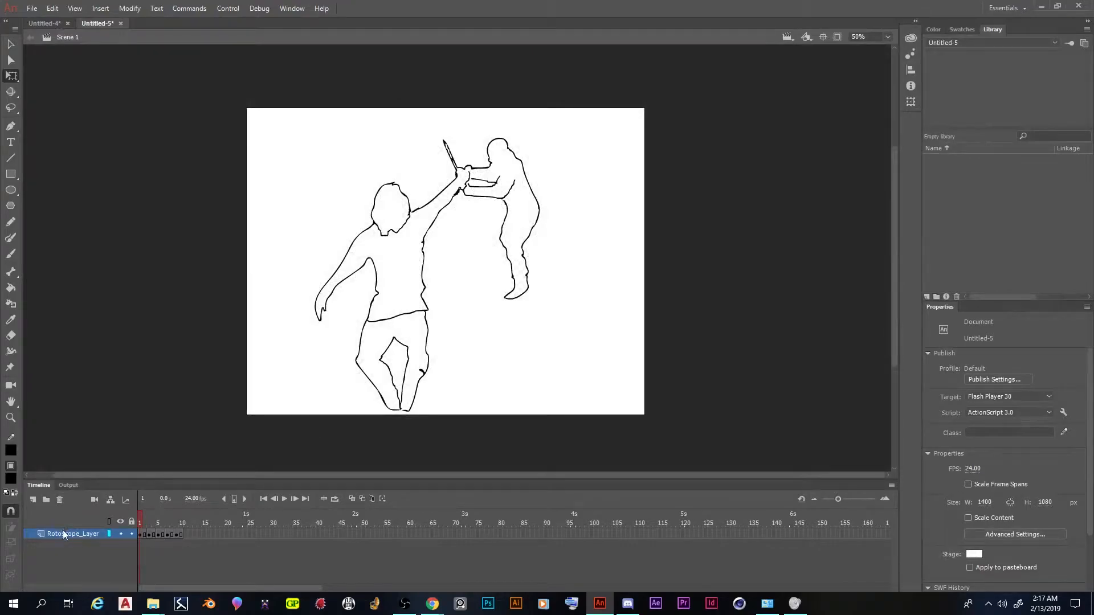
# Add a new layer beneath Rotoscope_Layer and draw a white-filled rectangle on it, slightly larger than the stage, as a background
pyautogui.click(32, 501)
pyautogui.moveTo(62, 536); pyautogui.dragTo(64, 549)
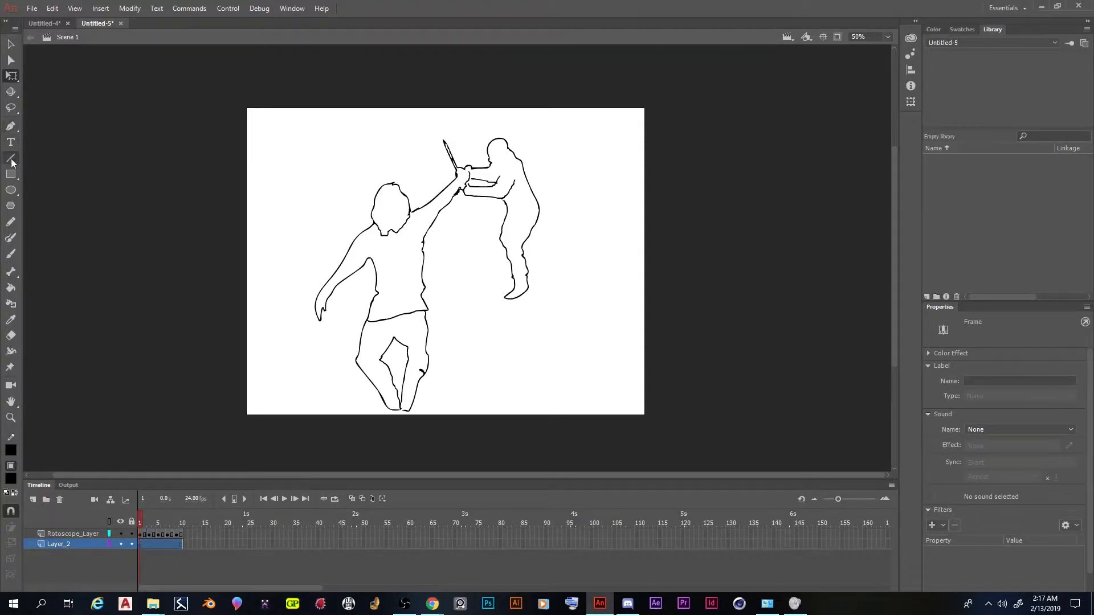
pyautogui.click(11, 479)
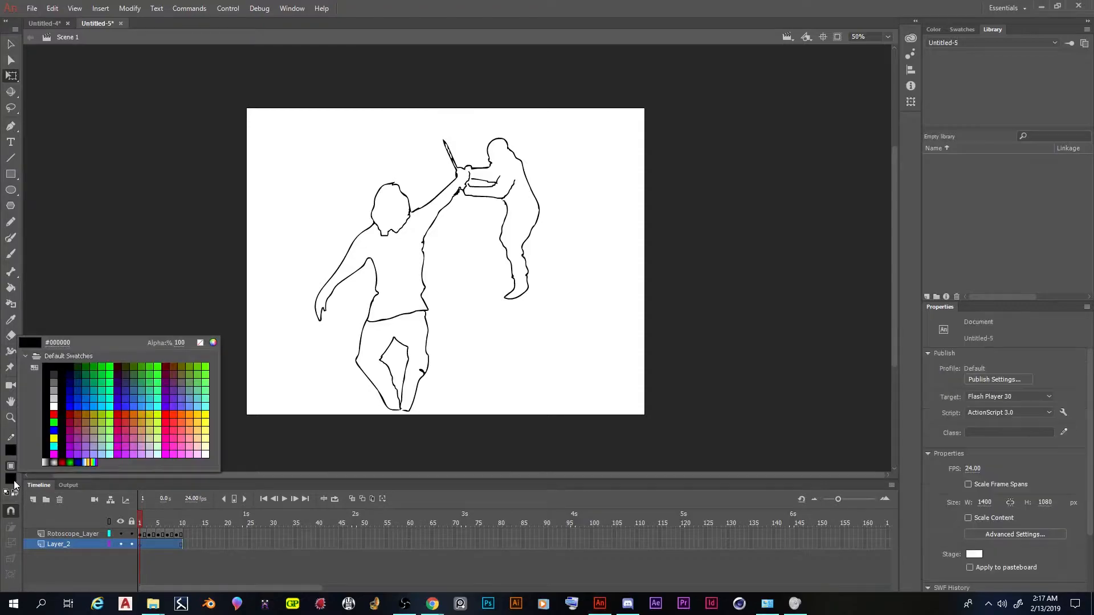
pyautogui.click(54, 406)
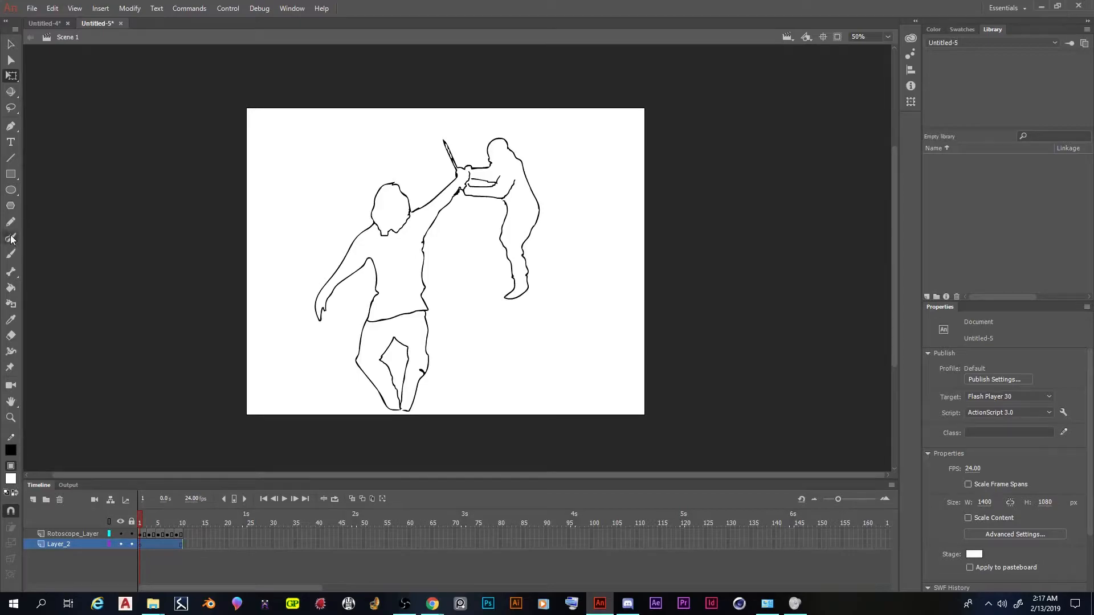
pyautogui.click(11, 174)
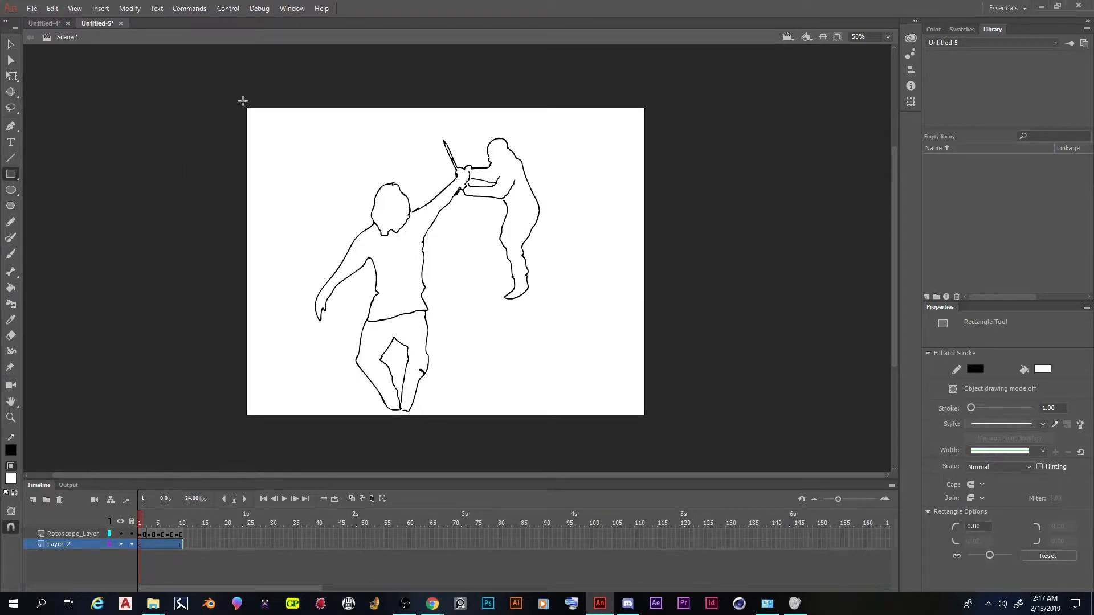
pyautogui.moveTo(239, 99); pyautogui.dragTo(649, 427)
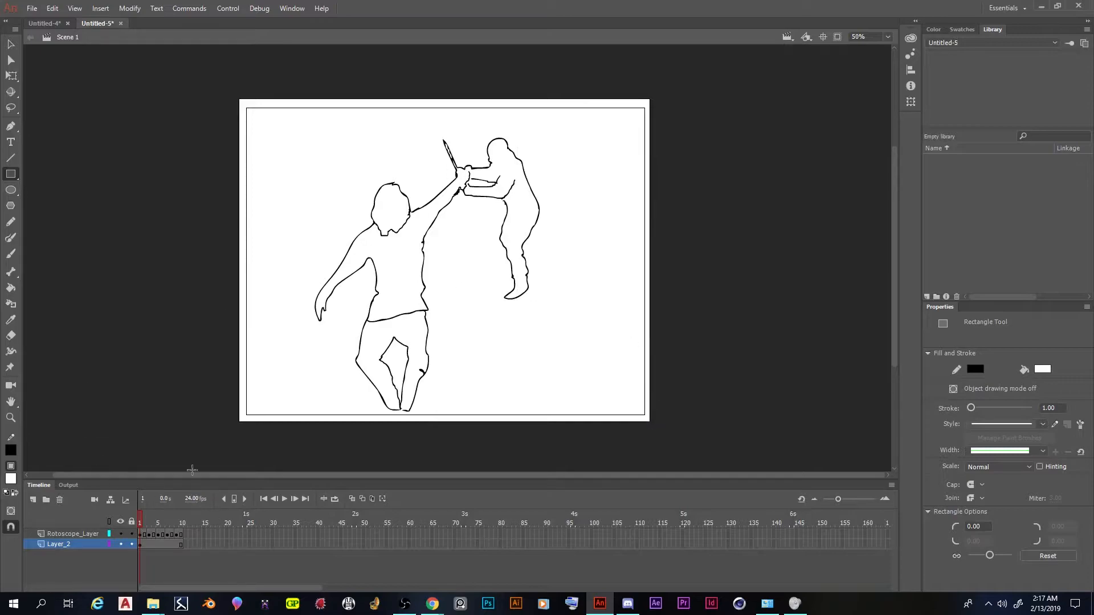
# Open the animated GIF export settings and switch the preview to the original artwork
pyautogui.click(33, 8)
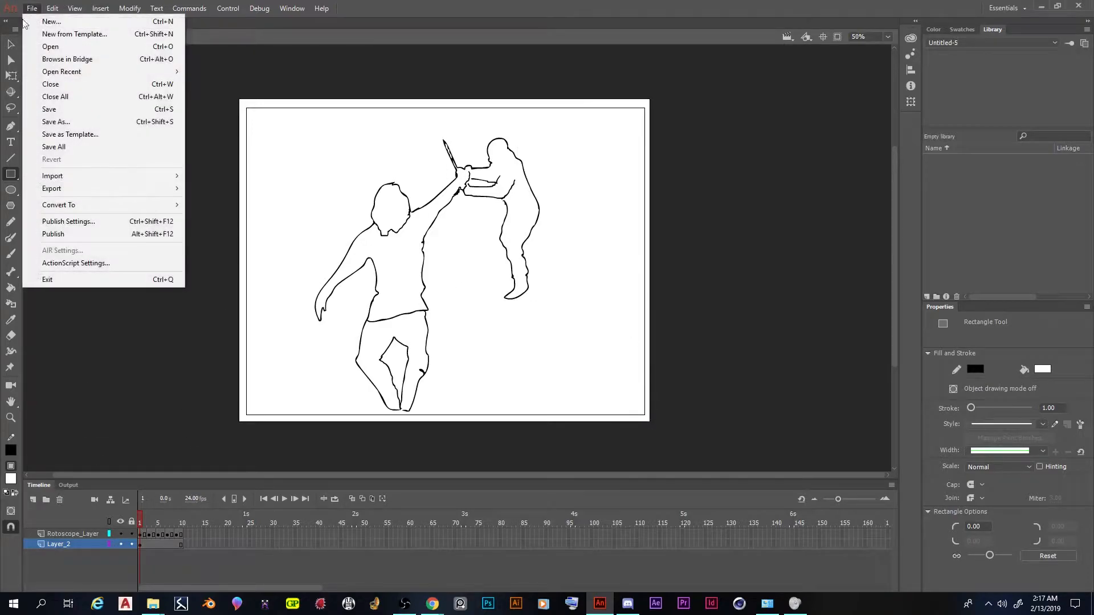
pyautogui.moveTo(105, 190)
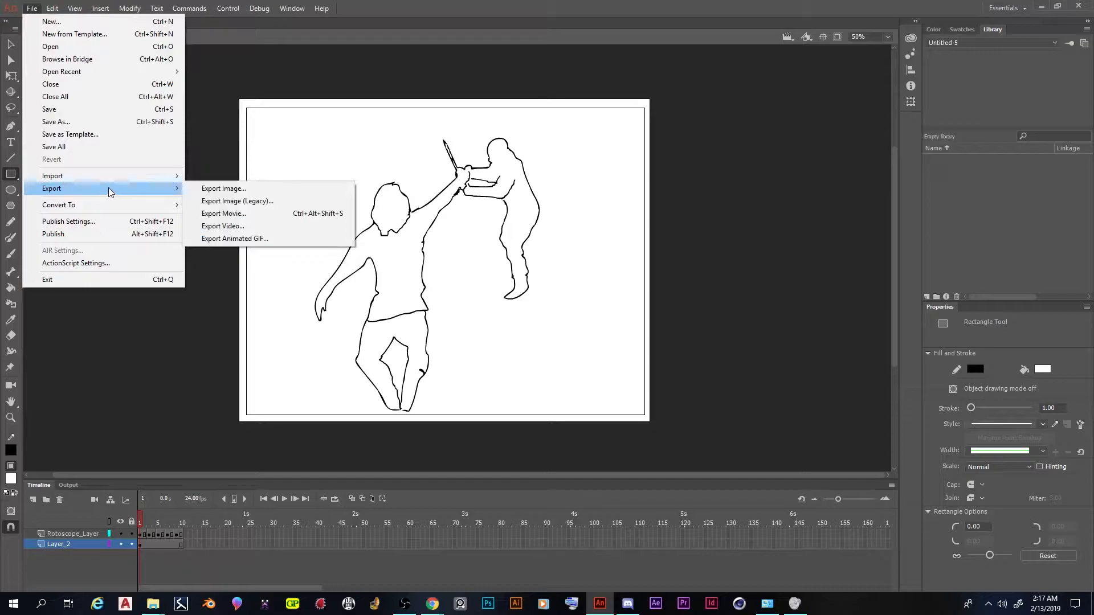
pyautogui.click(261, 242)
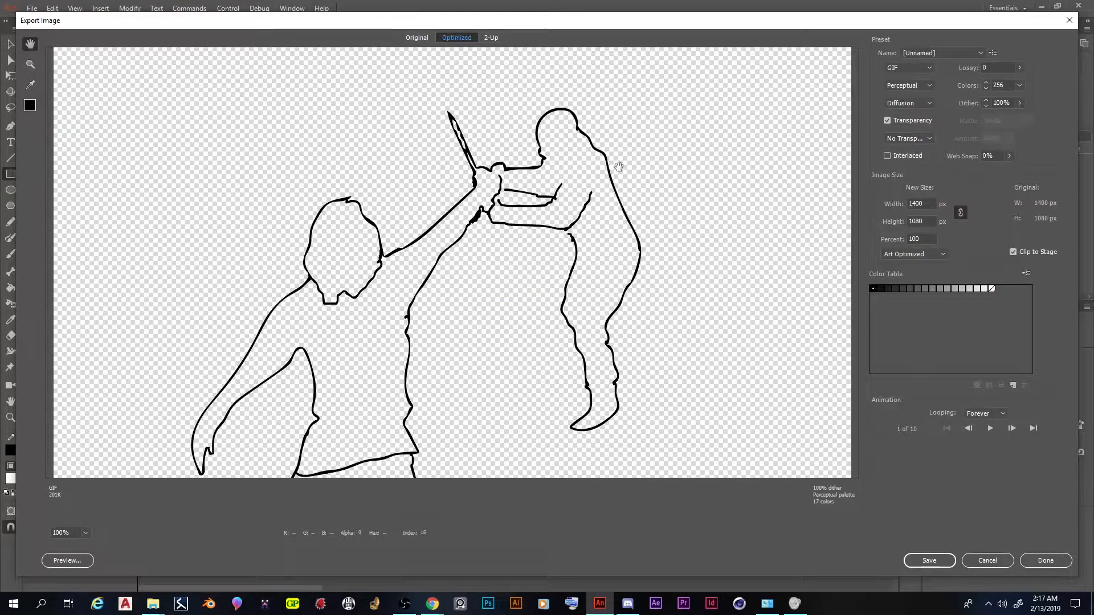
pyautogui.moveTo(613, 343); pyautogui.dragTo(620, 421)
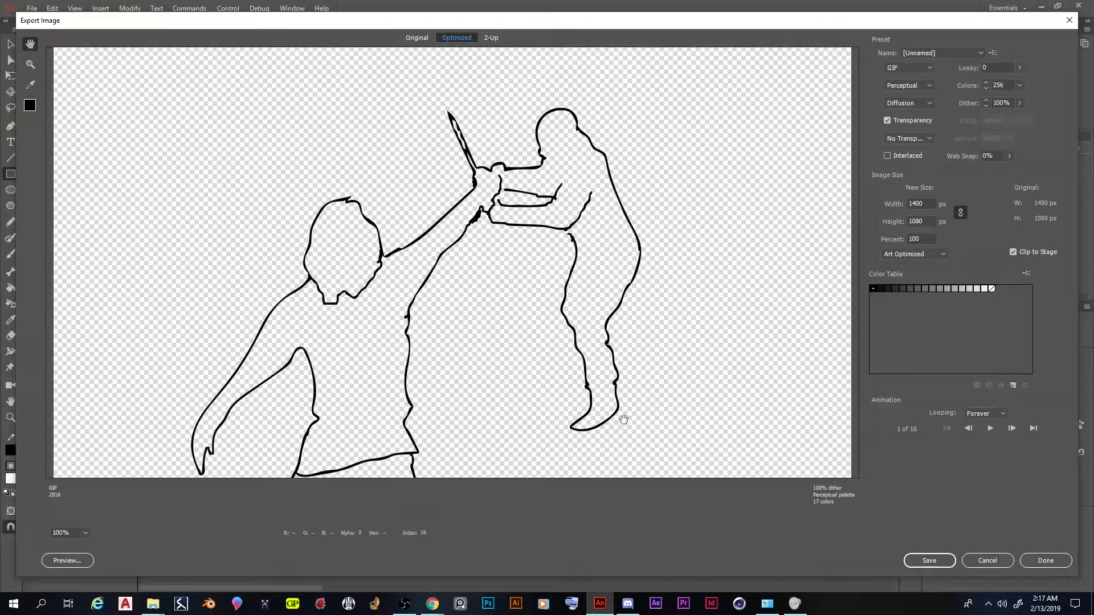
pyautogui.click(421, 39)
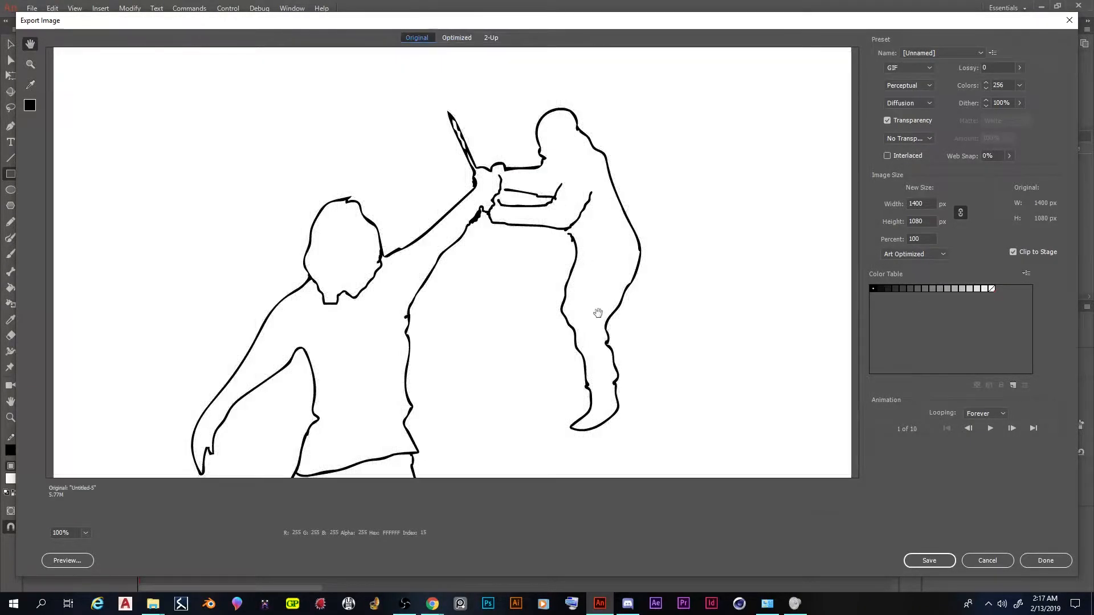
pyautogui.moveTo(510, 277)
pyautogui.mouseDown()
pyautogui.moveTo(507, 240)
pyautogui.moveTo(508, 279)
pyautogui.moveTo(509, 264)
pyautogui.mouseUp()
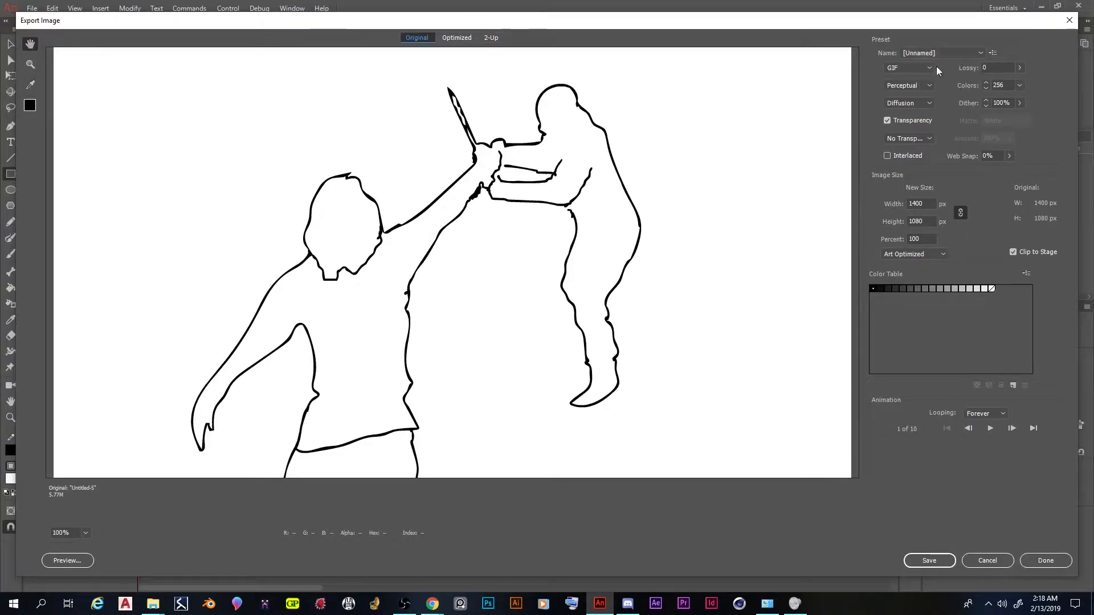
# Keep the GIF at 256 colors with Diffusion dithering
pyautogui.click(1019, 85)
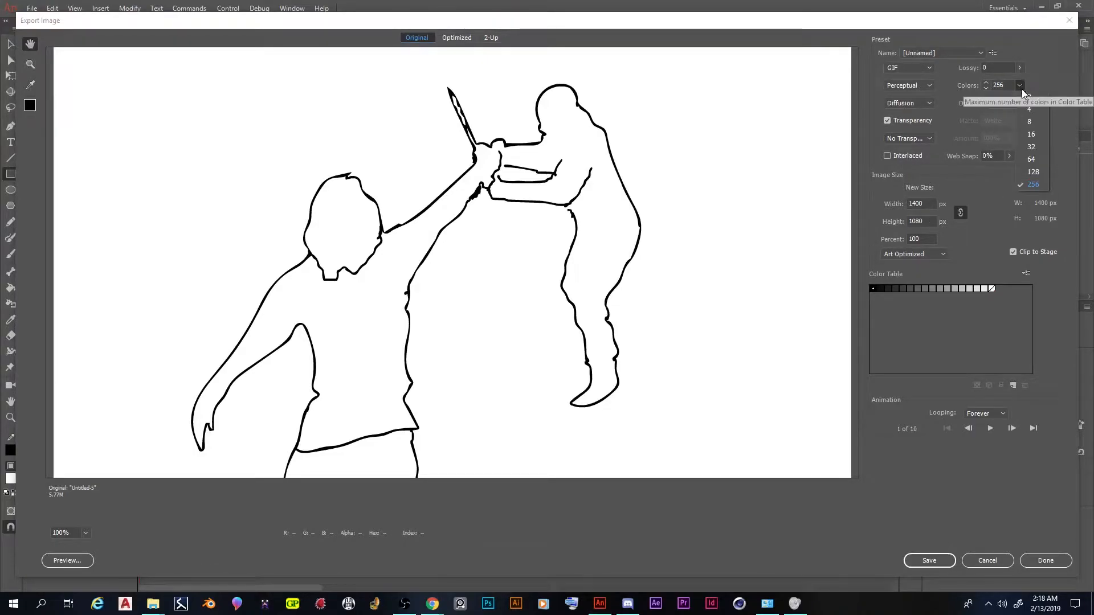
pyautogui.click(1041, 183)
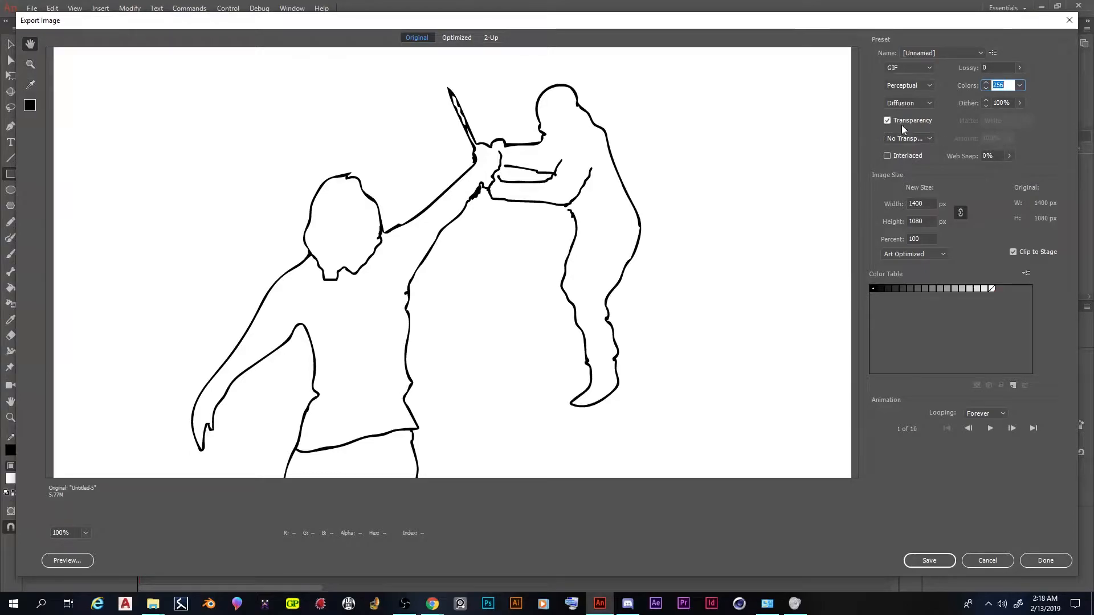
pyautogui.click(927, 105)
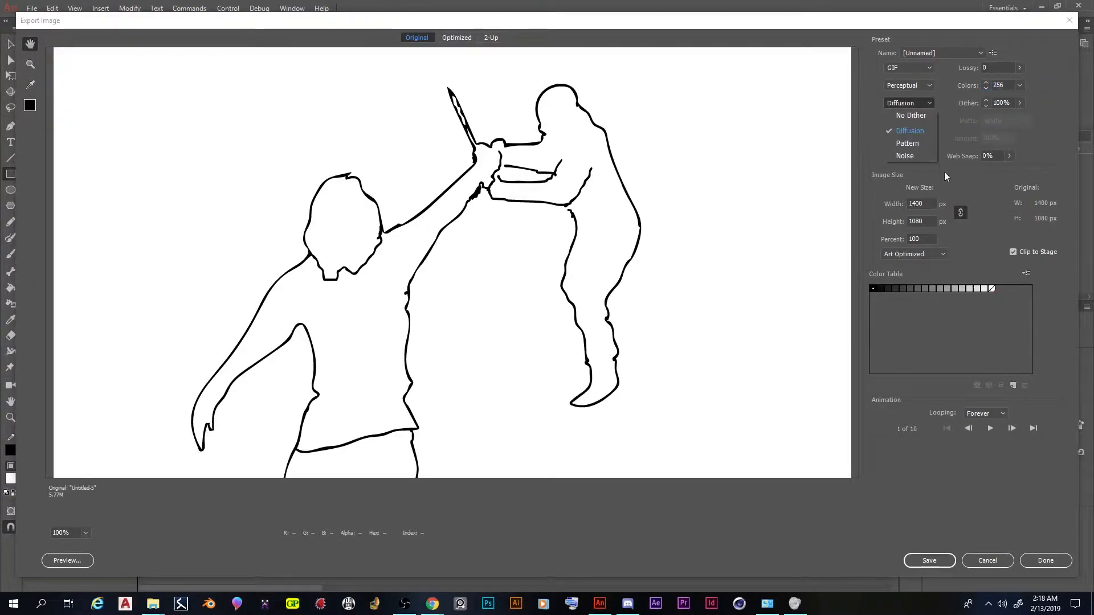
pyautogui.click(967, 192)
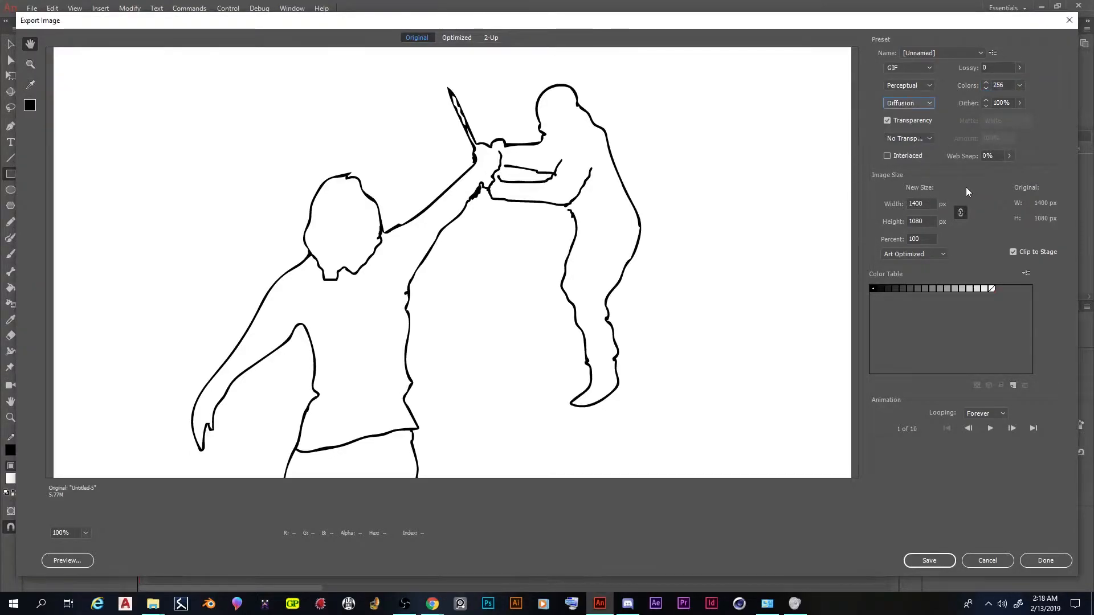
# Scale the GIF to 50 percent and keep its looping on Forever
pyautogui.click(927, 239)
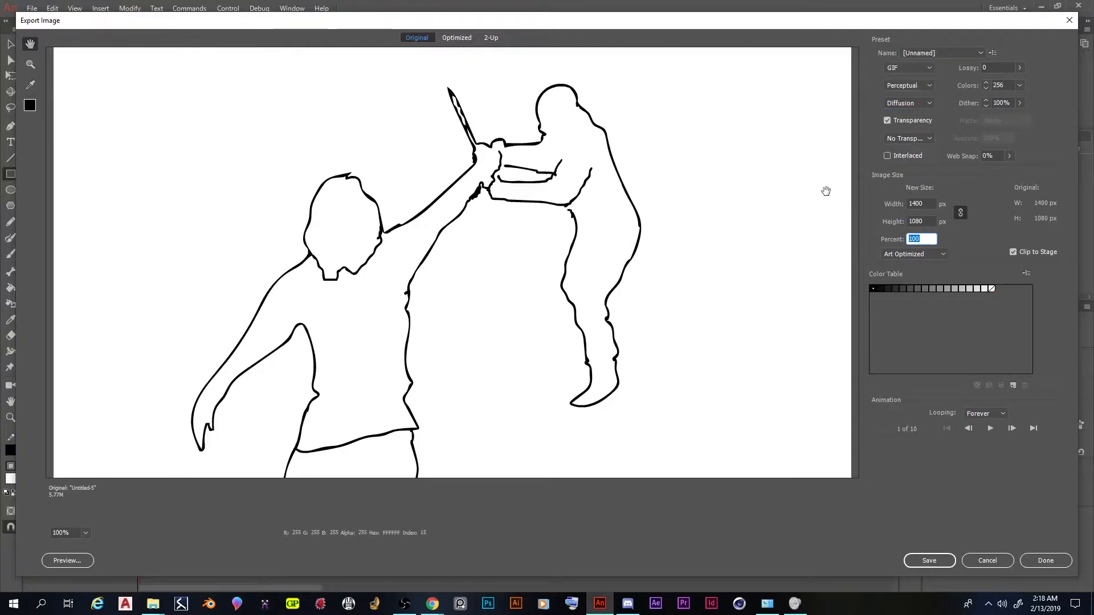
pyautogui.write('50')
pyautogui.click(969, 240)
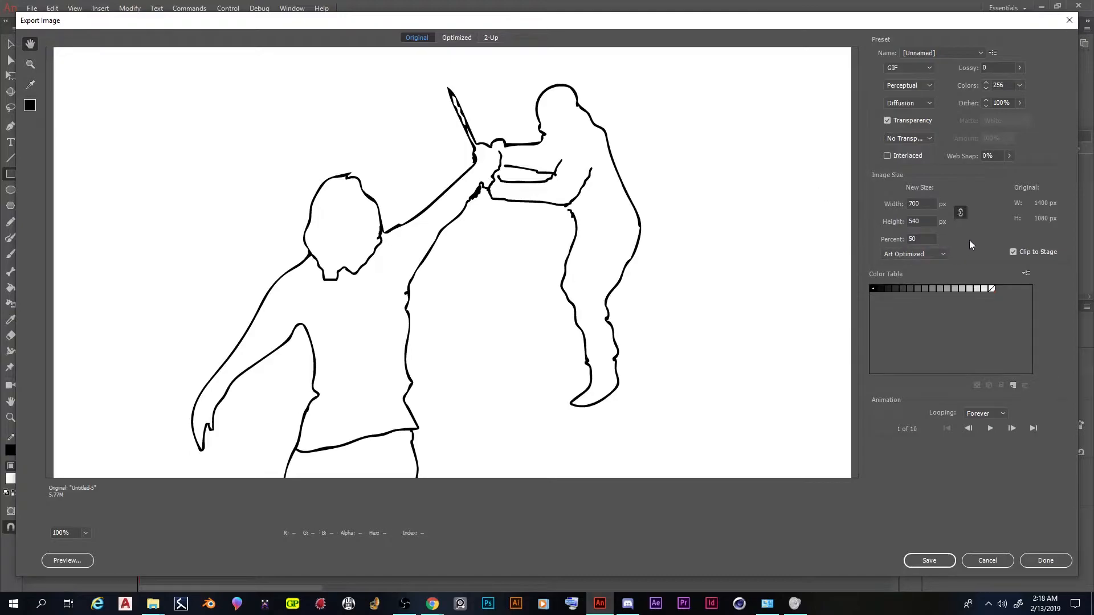
pyautogui.click(983, 414)
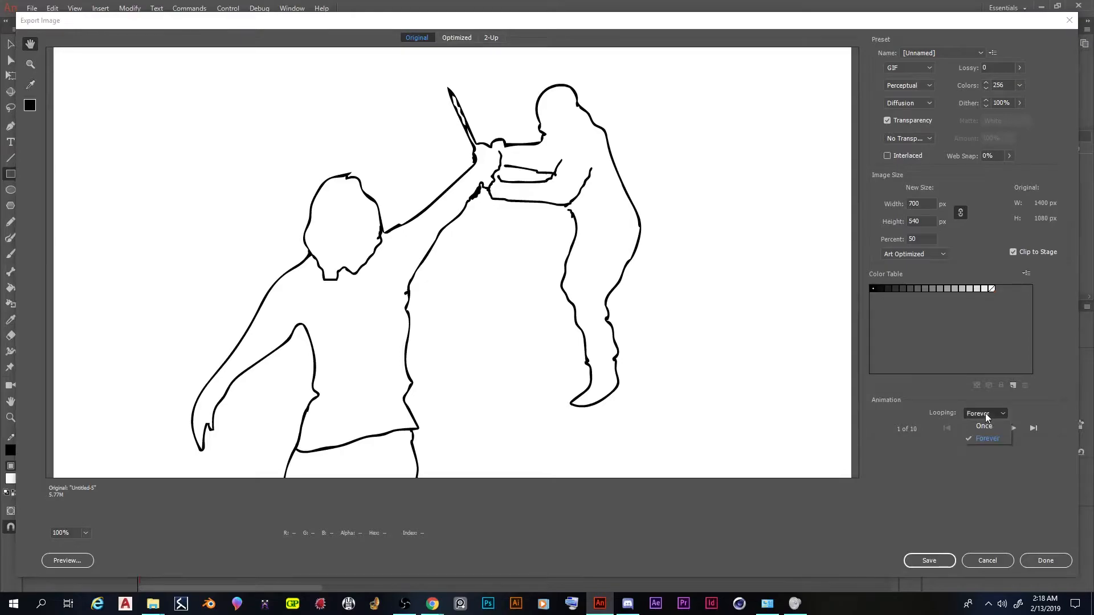
pyautogui.click(991, 438)
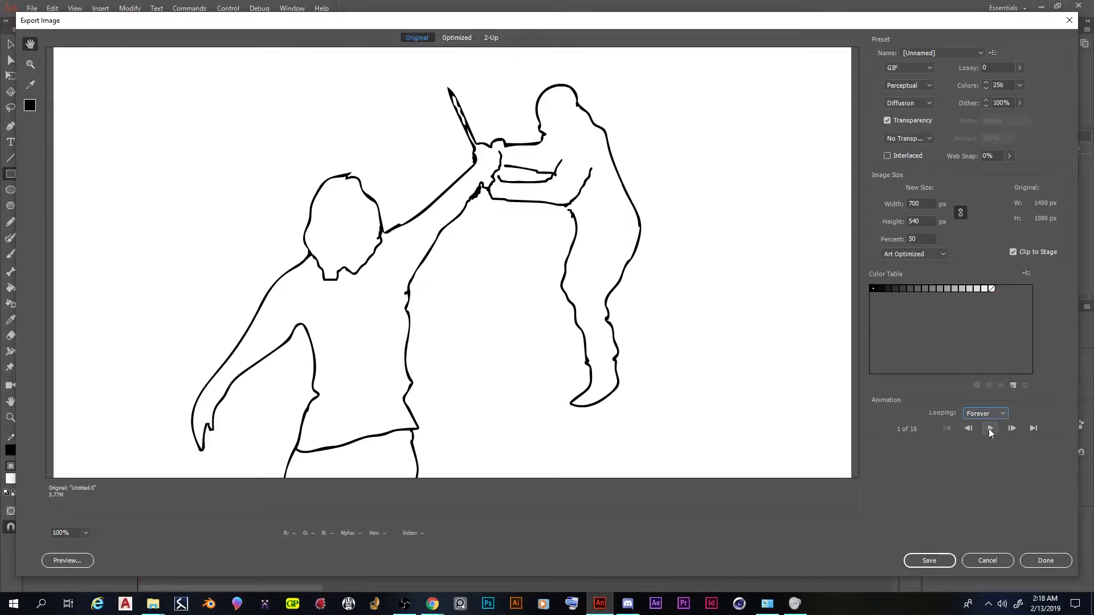
# Save the animated GIF in the Downloads folder under the name Princess bride rotoscope
pyautogui.click(934, 564)
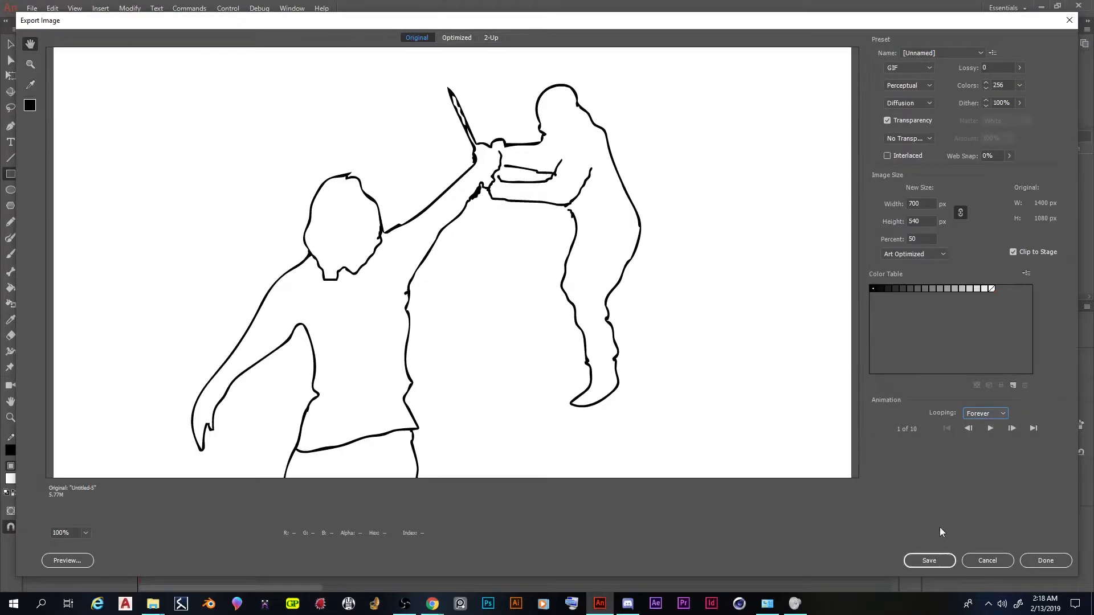
pyautogui.click(929, 562)
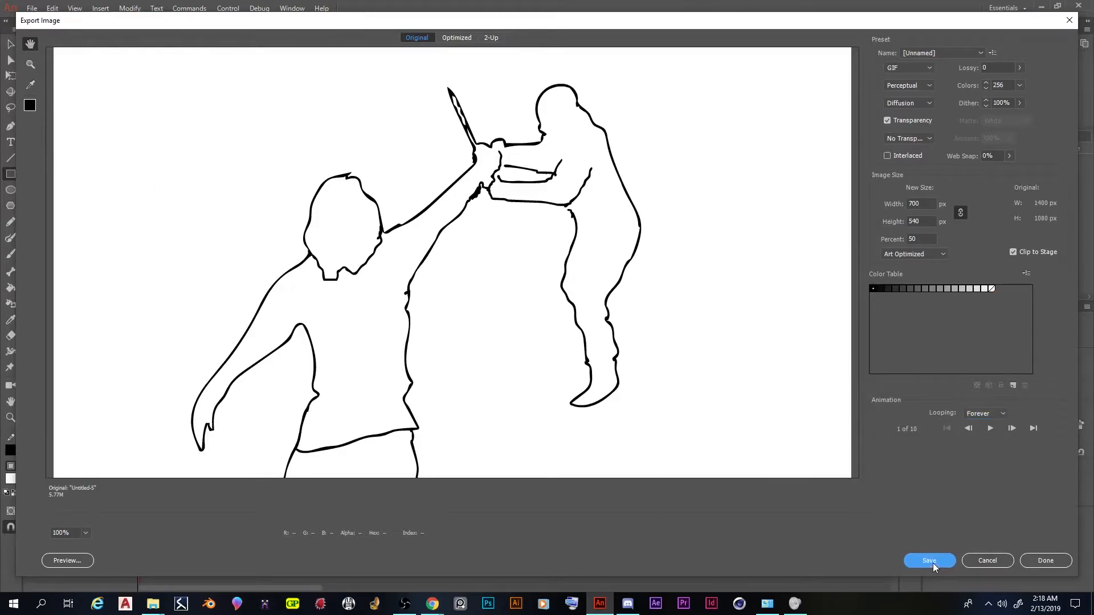
pyautogui.click(286, 431)
pyautogui.hotkey('ctrl', 'a')
pyautogui.write('P')
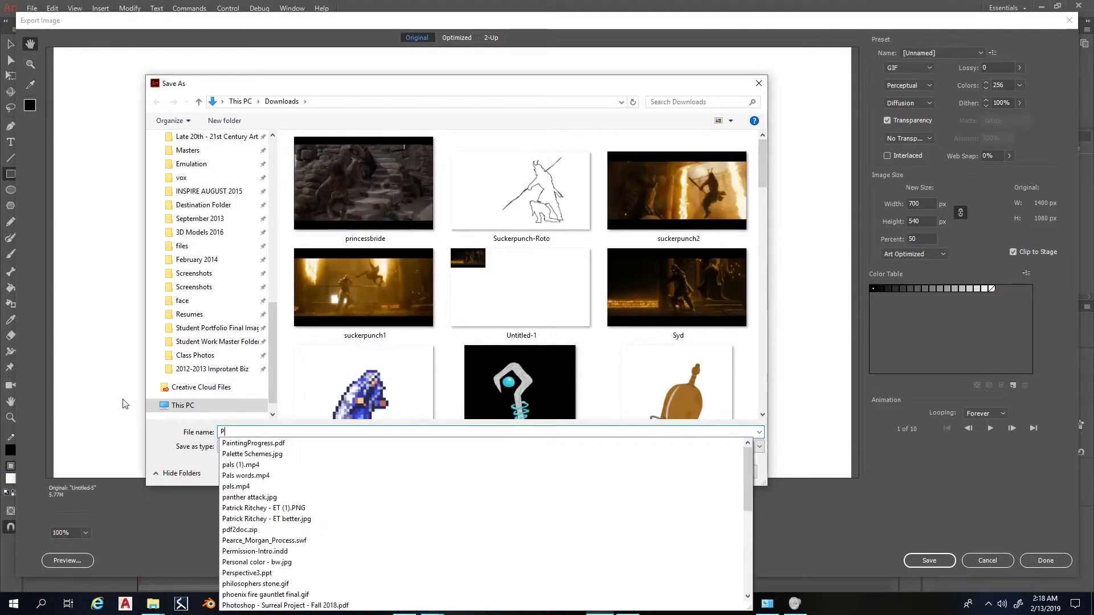
pyautogui.write('rincess bride rot')
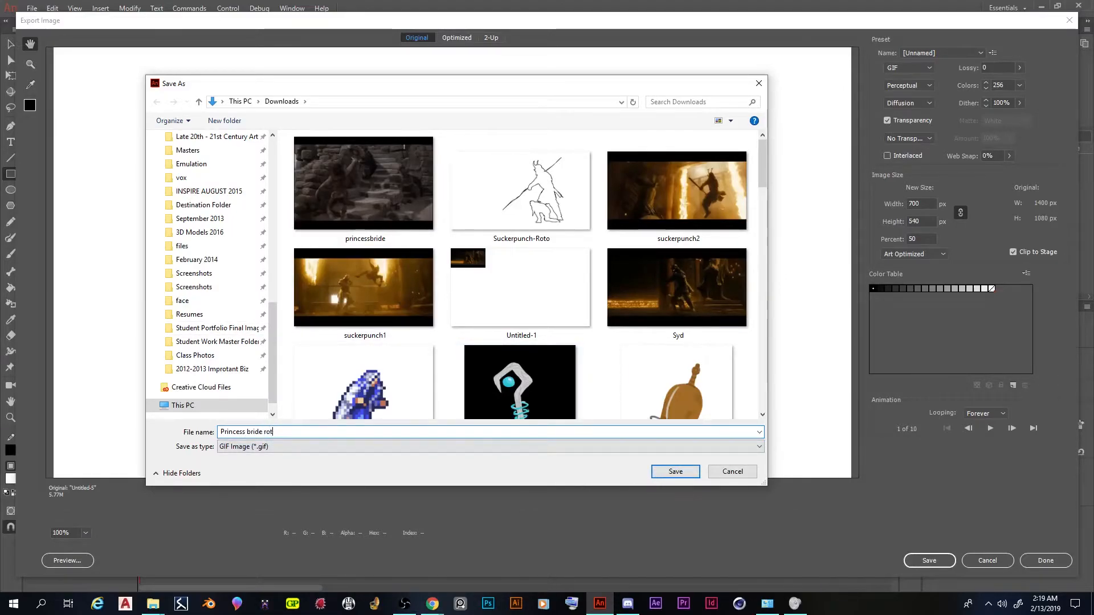
pyautogui.write('oscope')
pyautogui.click(675, 472)
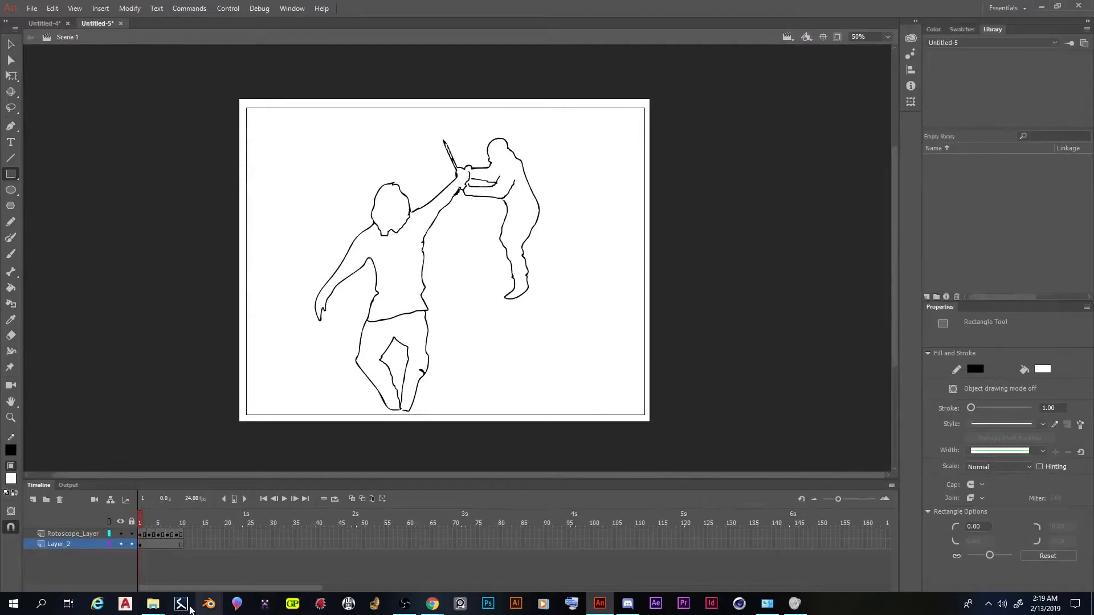
# Open the exported Princess-bride-rotoscope.gif in Photos, view its playback enlarged, and close it again
pyautogui.moveTo(153, 603)
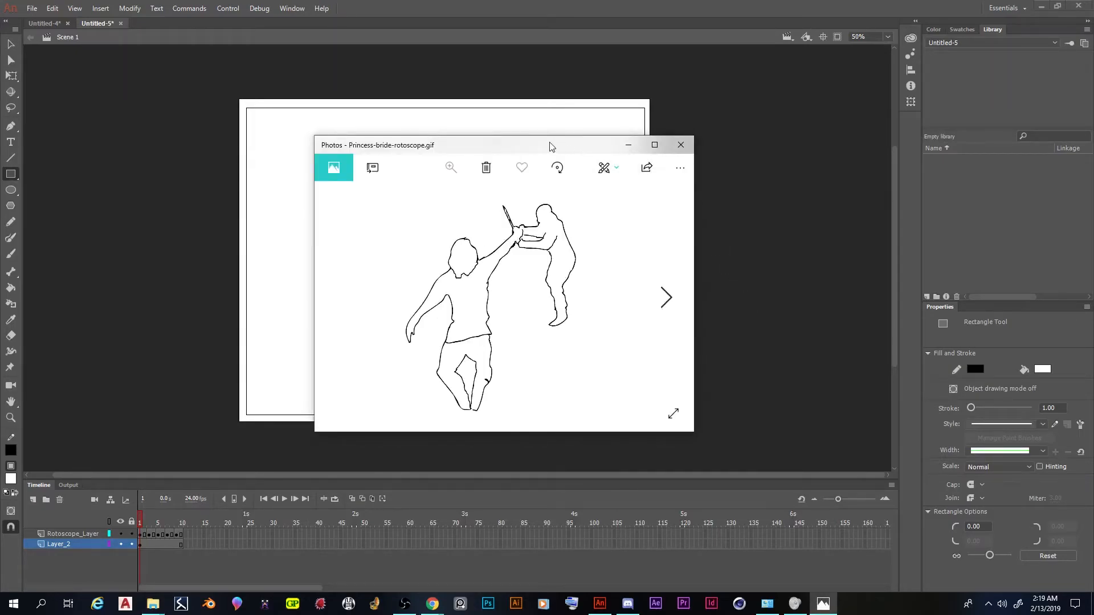
pyautogui.doubleClick(551, 147)
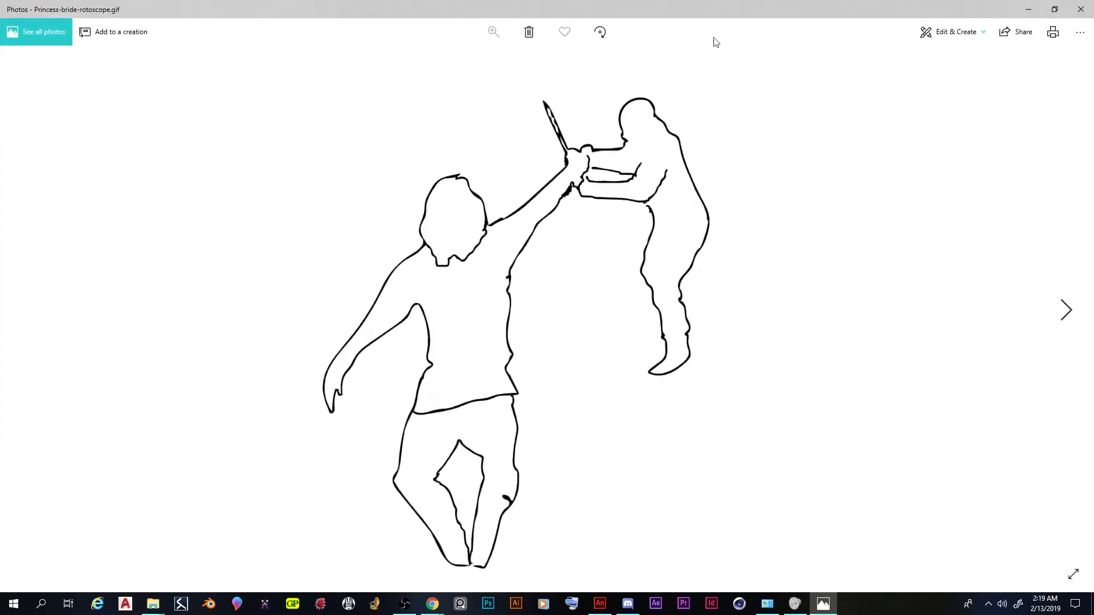
pyautogui.moveTo(727, 5); pyautogui.dragTo(484, 83)
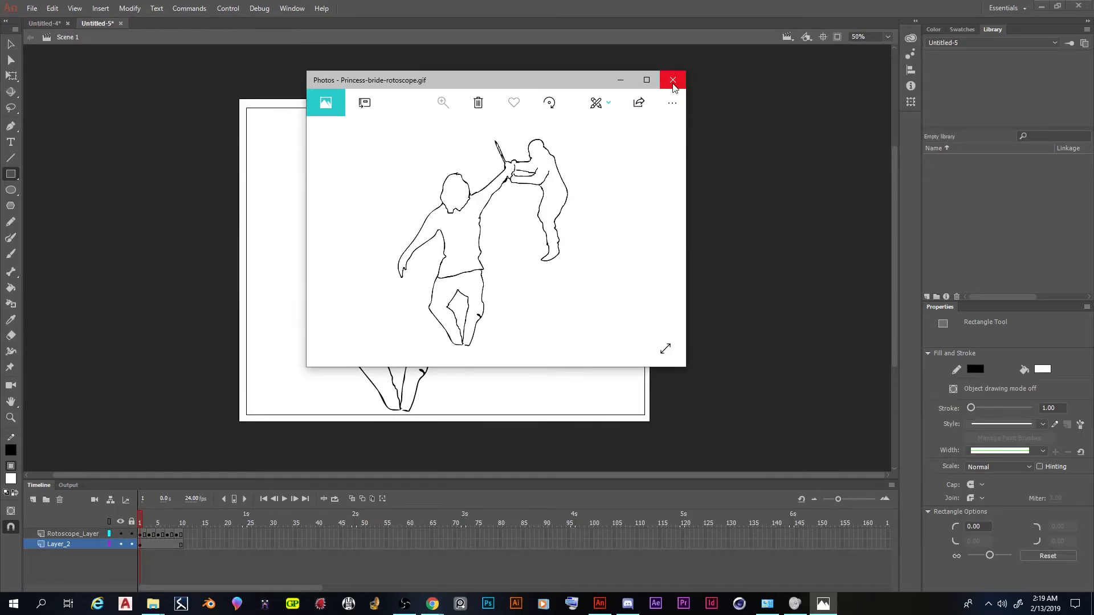
pyautogui.click(672, 86)
pyautogui.click(673, 84)
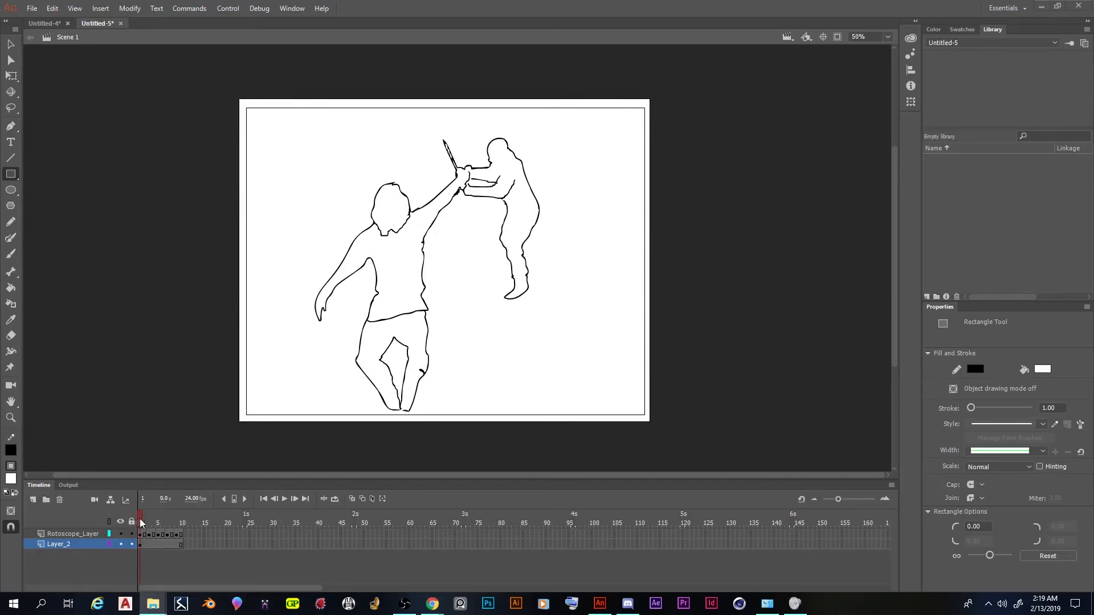
# Scrub the timeline from frame 1 to frame 10 and back to frame 7 to review the rotoscoped motion
pyautogui.moveTo(141, 523); pyautogui.dragTo(230, 524)
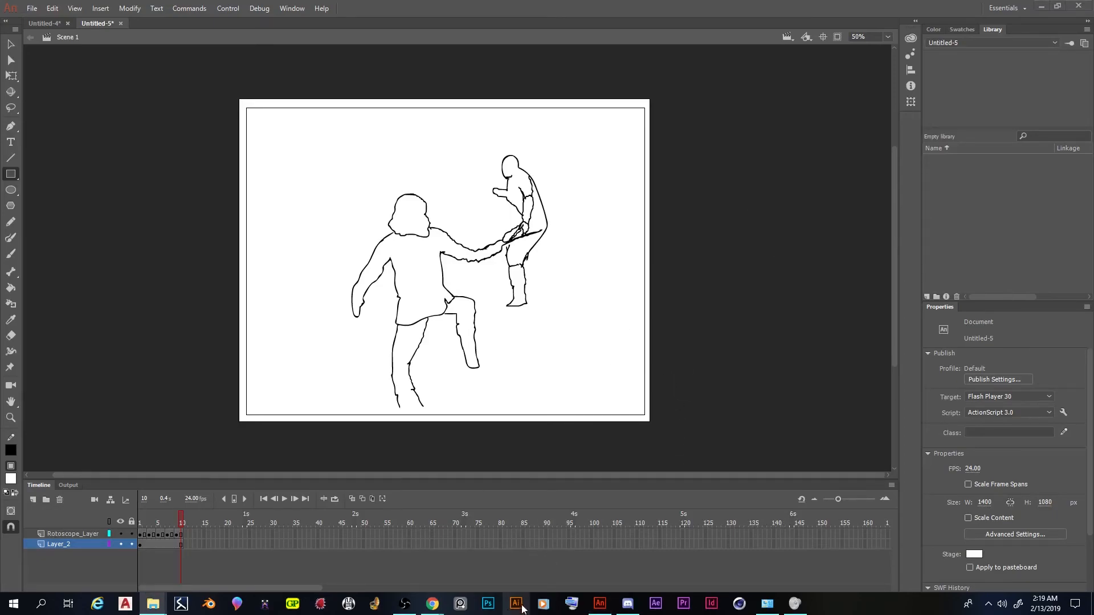
pyautogui.moveTo(182, 517)
pyautogui.mouseDown()
pyautogui.moveTo(140, 516)
pyautogui.moveTo(189, 508)
pyautogui.moveTo(108, 511)
pyautogui.moveTo(170, 520)
pyautogui.mouseUp()
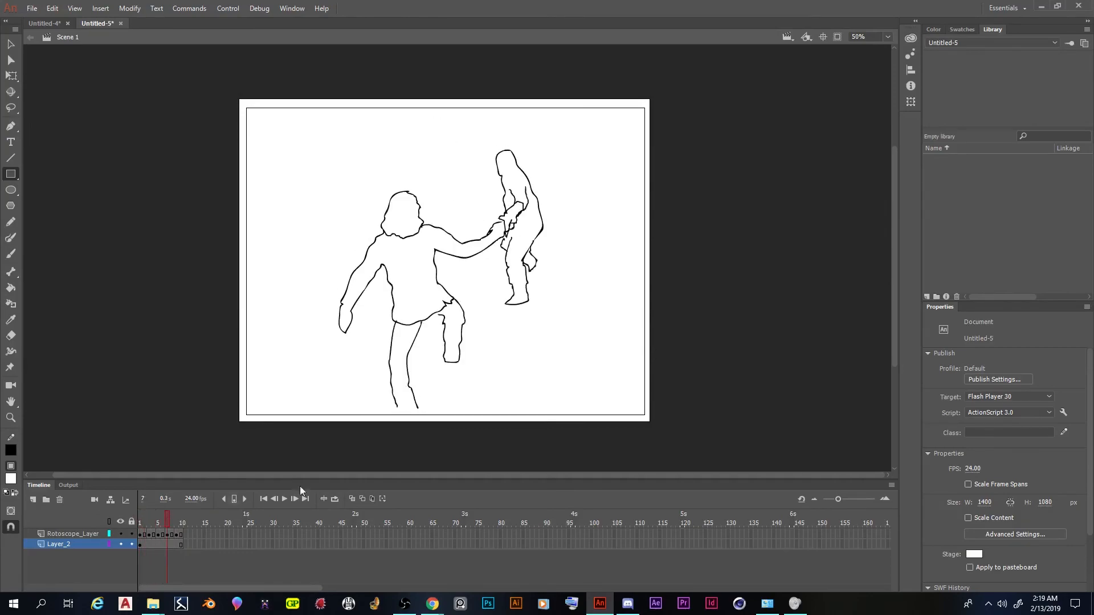